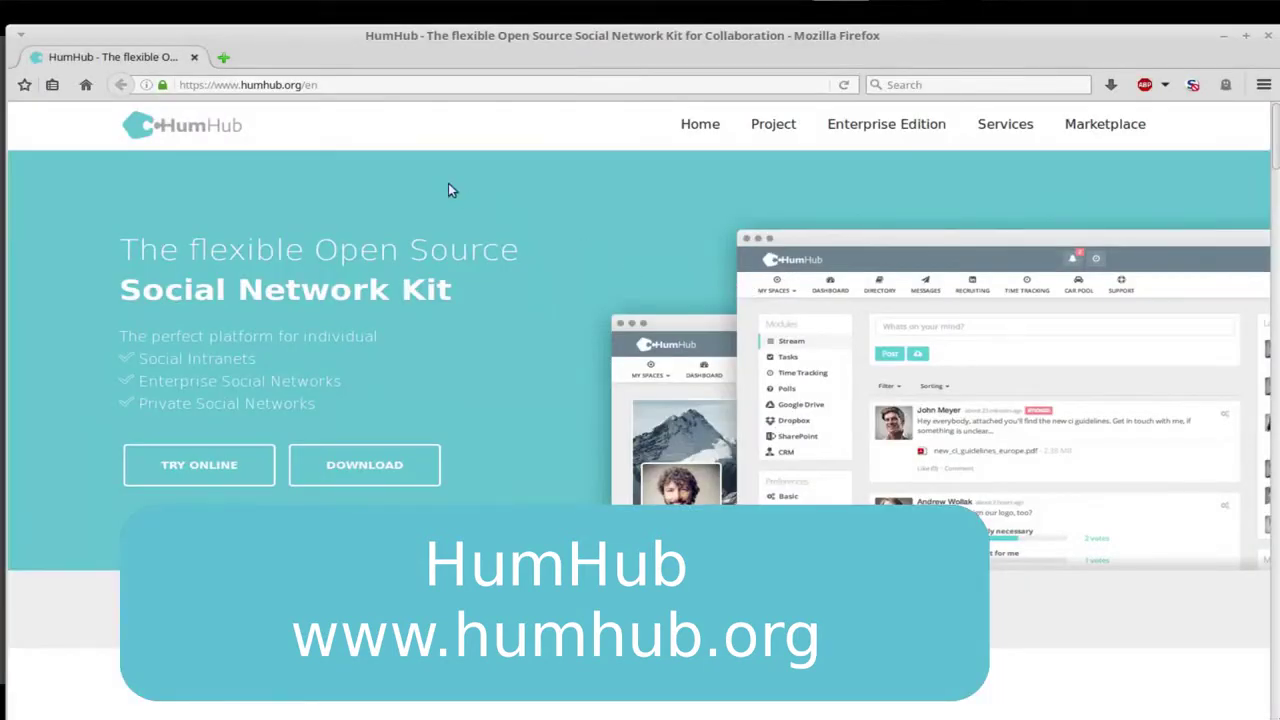
Highlight 'hum' in the website address.
click(316, 86)
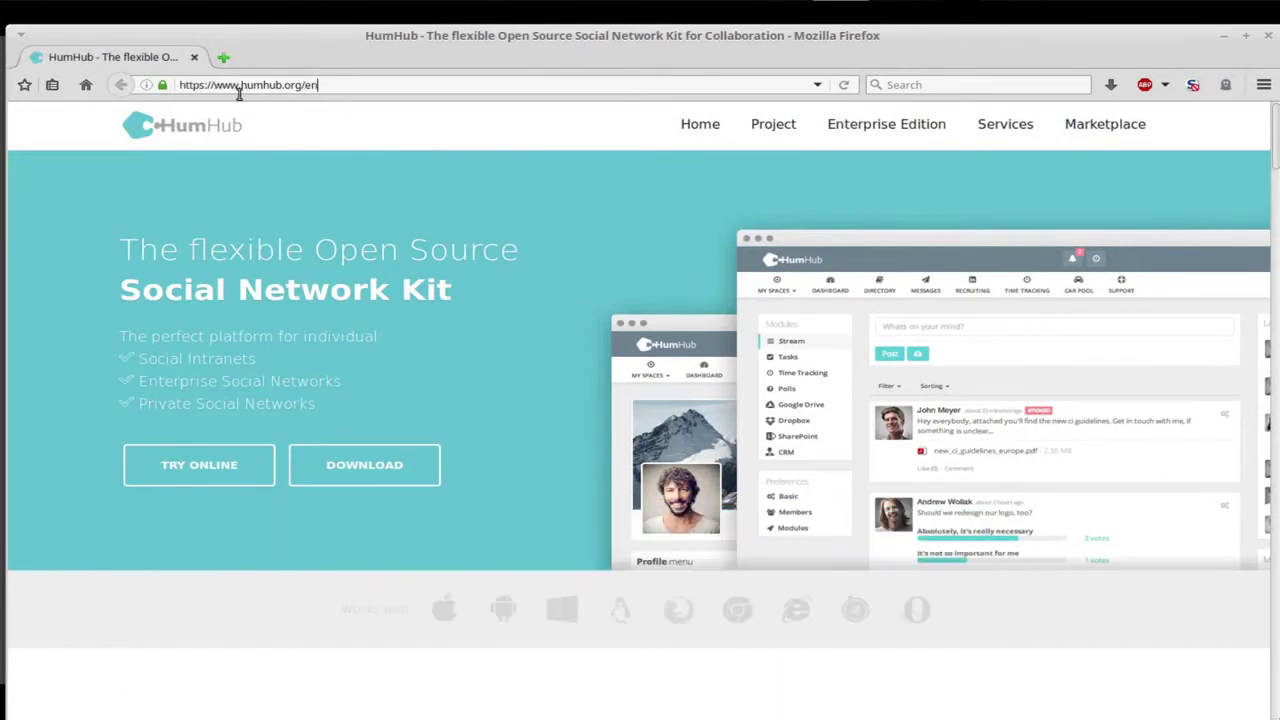
shift+click(240, 86)
click(240, 86)
drag(240, 86, 263, 86)
Scroll the tutorial document to the 'Prior to starting' list of four prerequisites.
scroll(494, 390, down, 6)
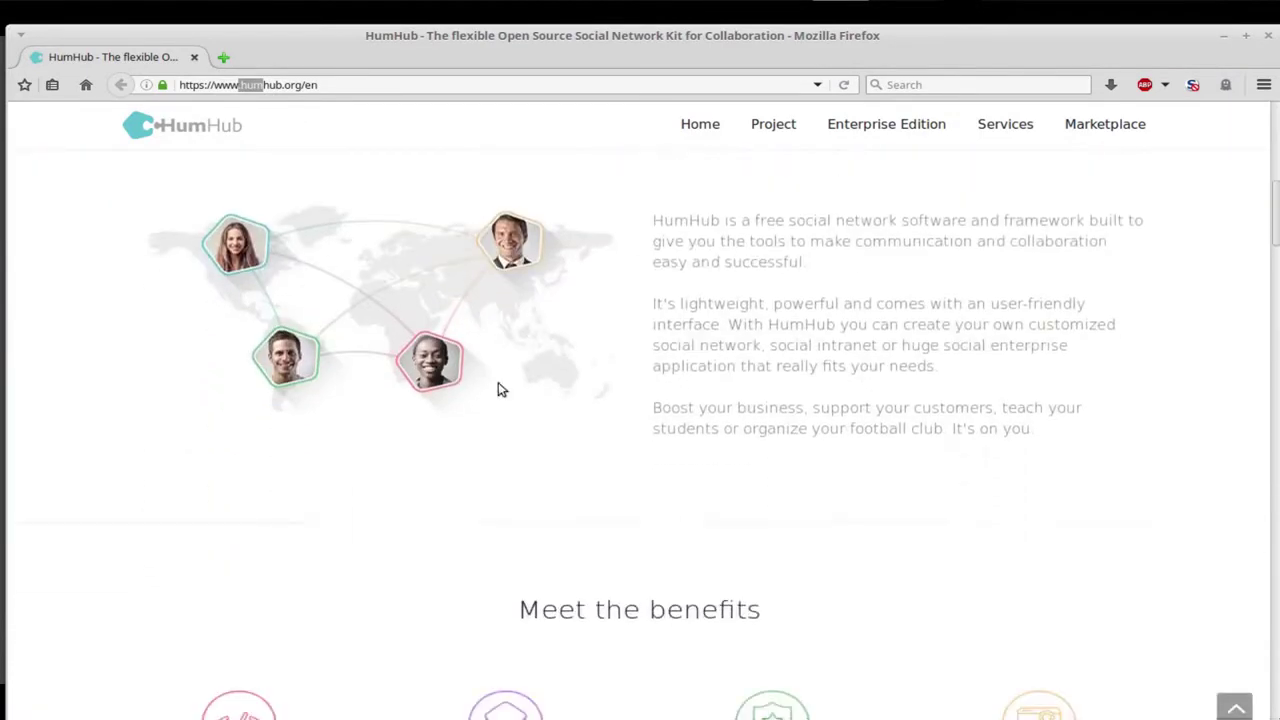
scroll(501, 389, down, 10)
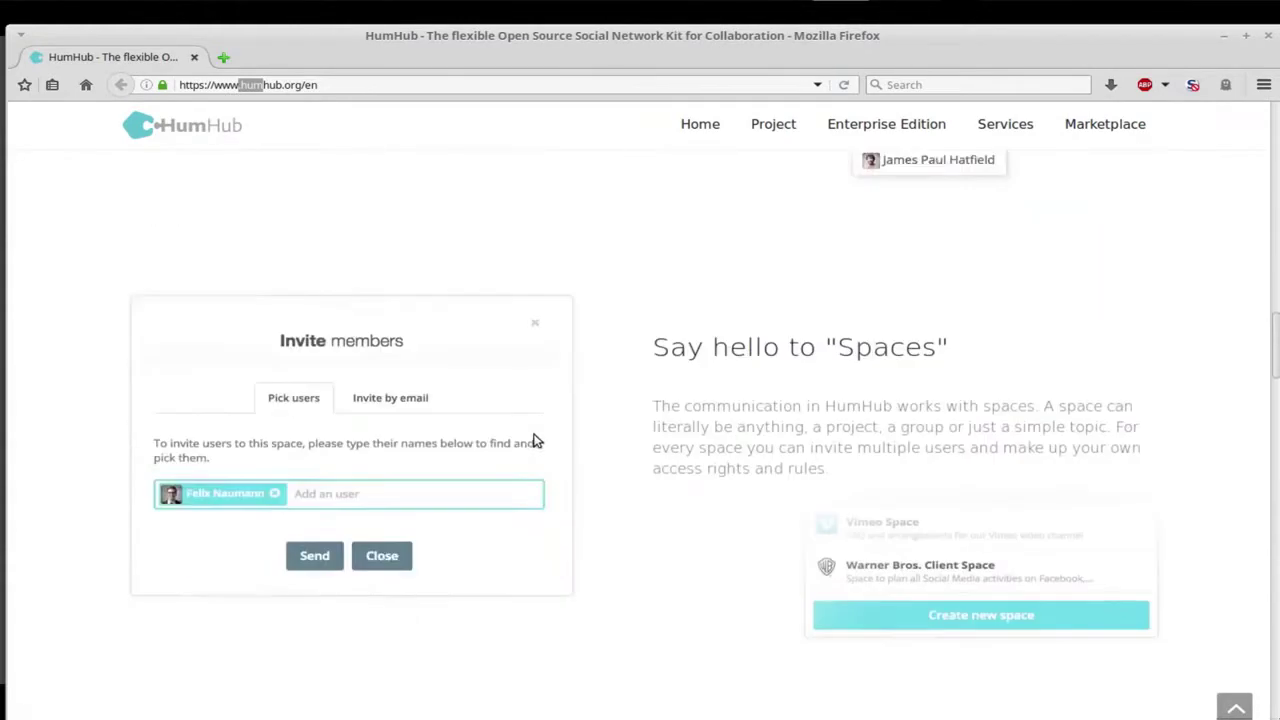
scroll(554, 554, down, 5)
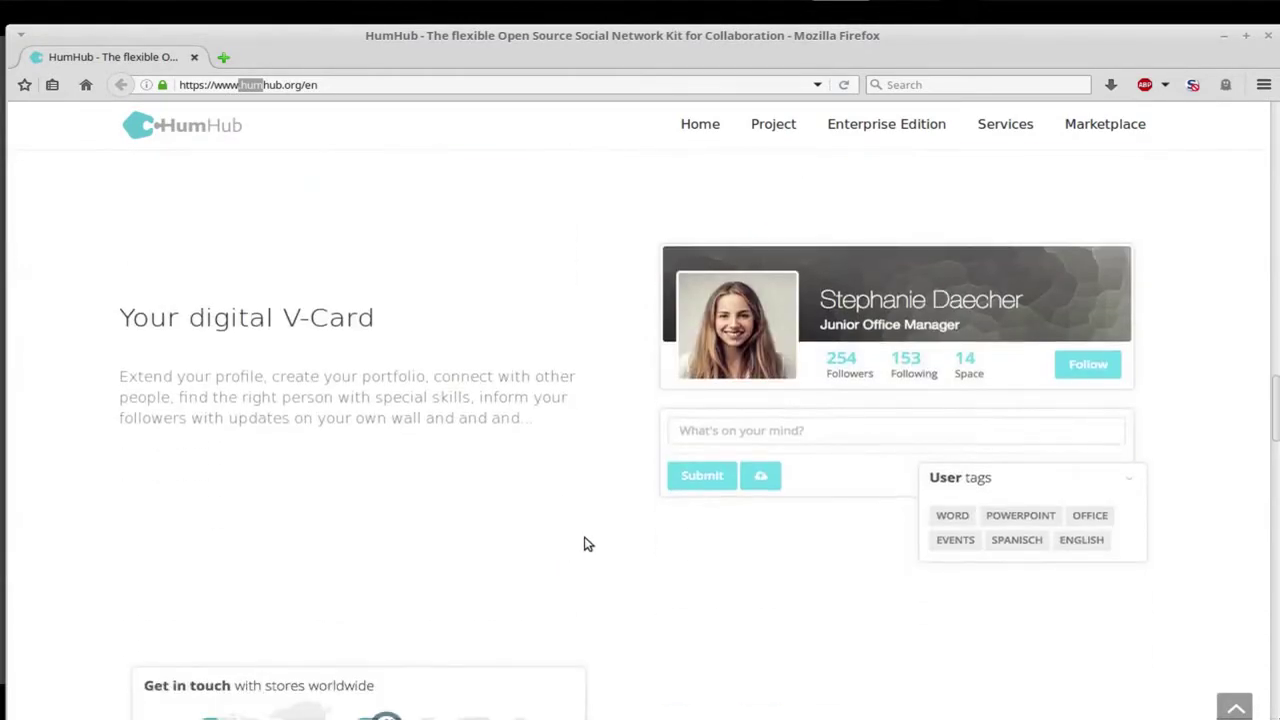
scroll(588, 544, down, 2)
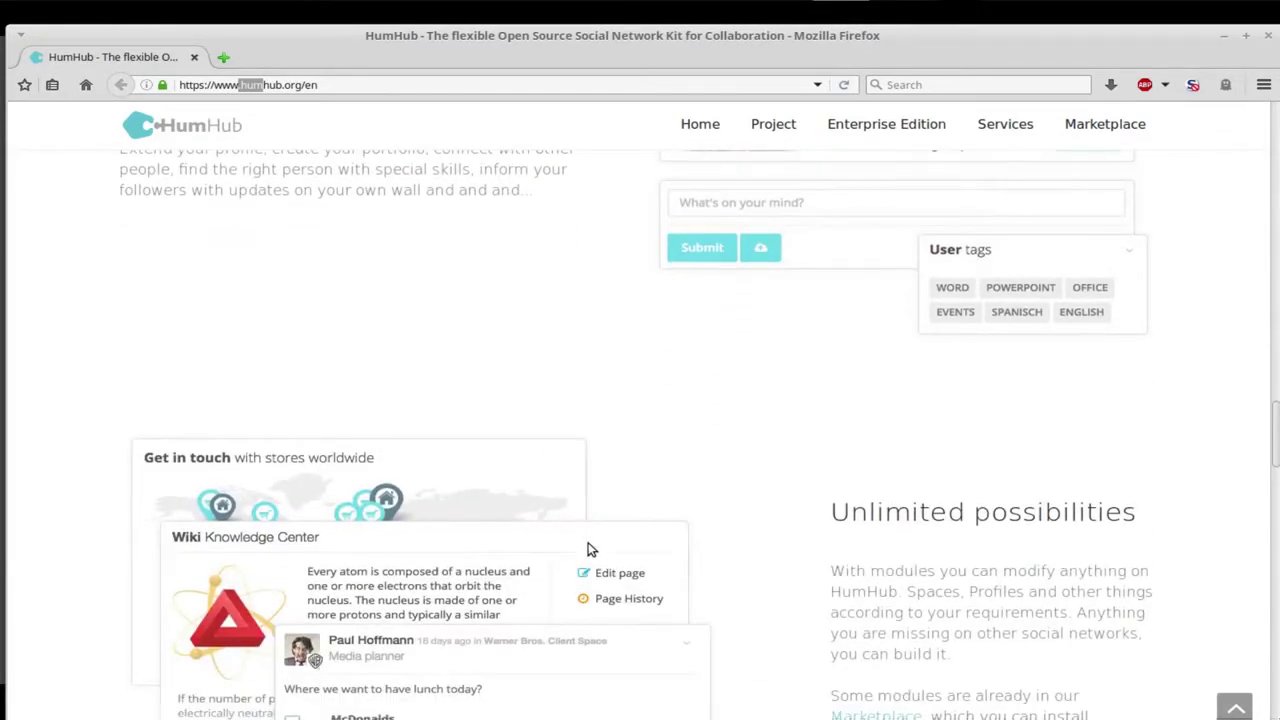
scroll(588, 549, up, 10)
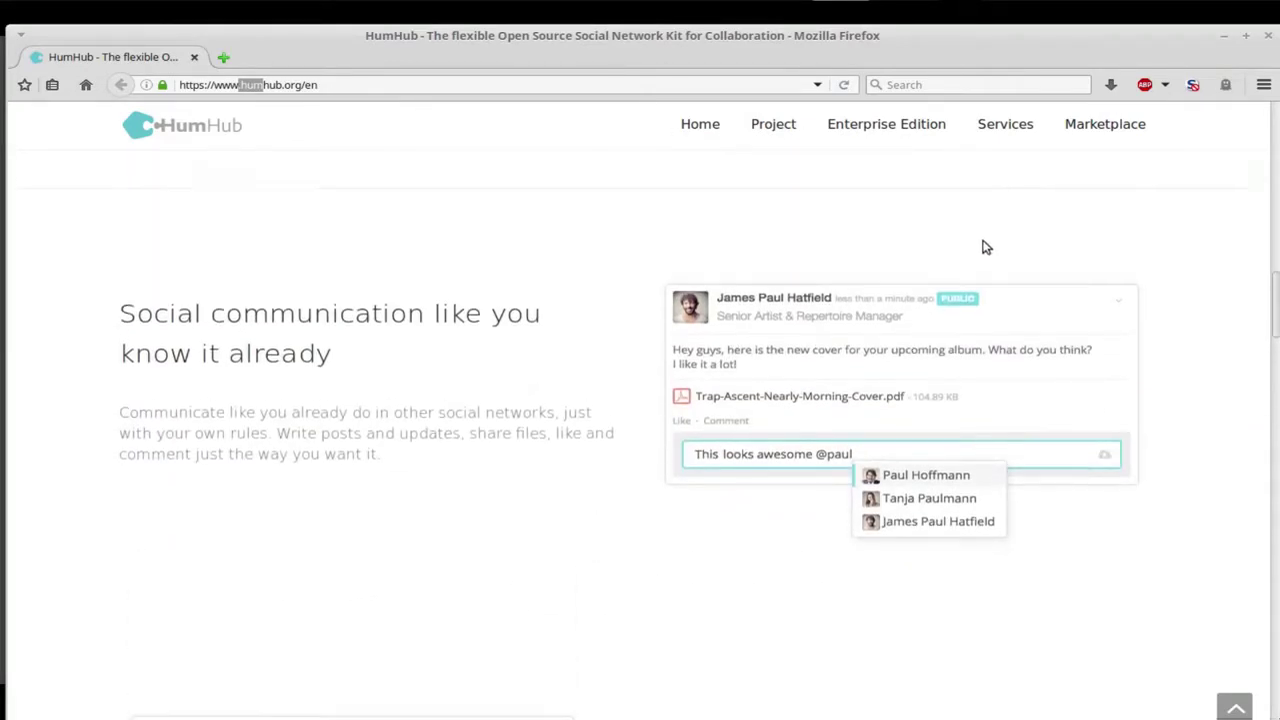
scroll(1034, 300, up, 4)
scroll(1163, 514, up, 2)
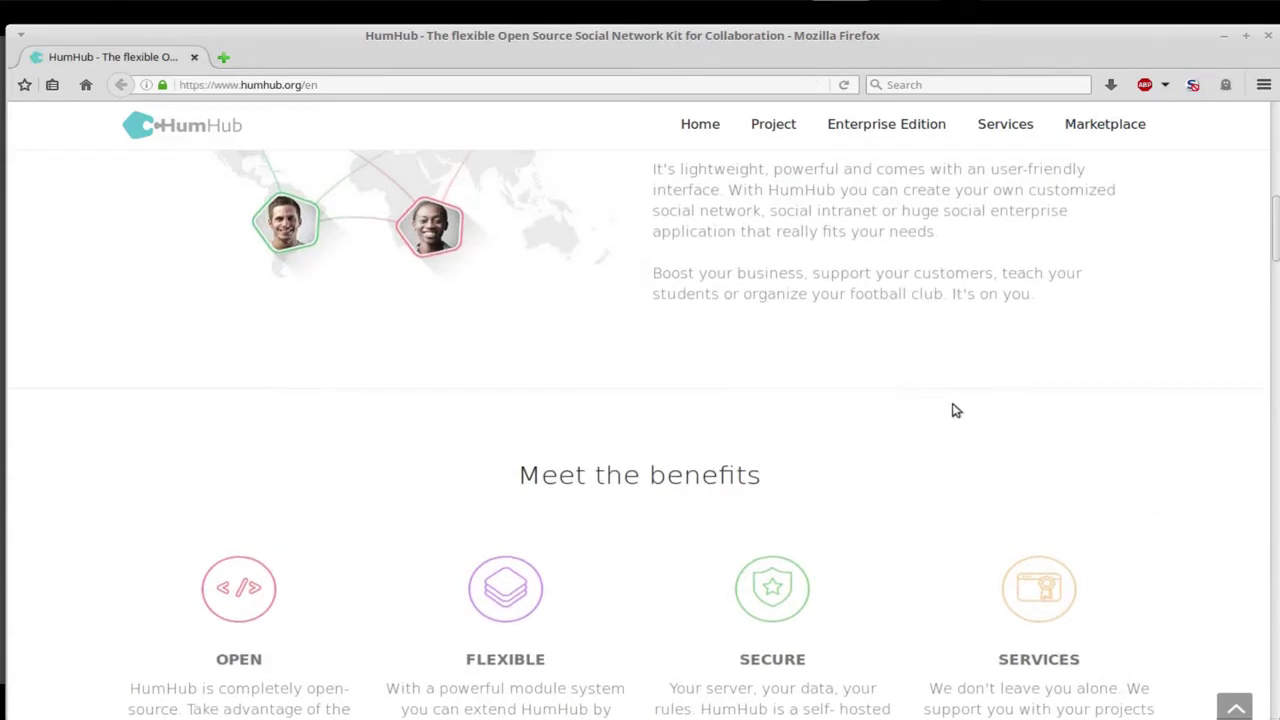
scroll(954, 409, up, 5)
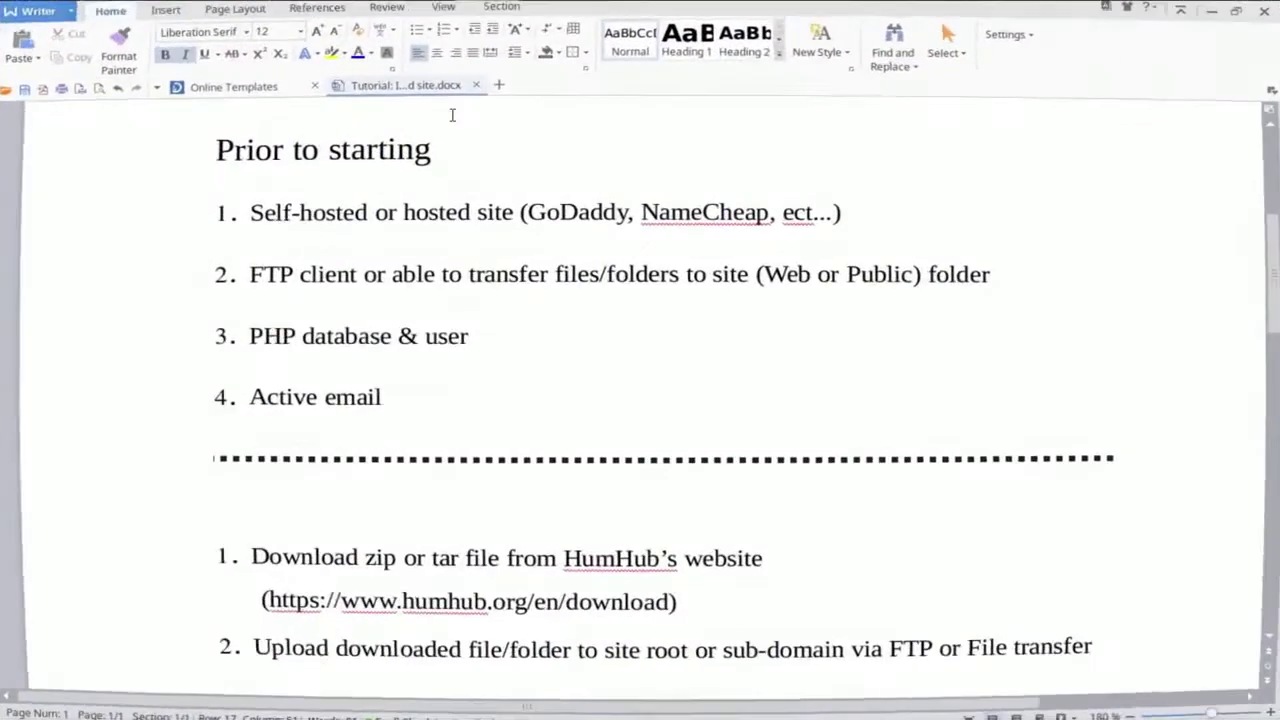
scroll(540, 397, up, 1)
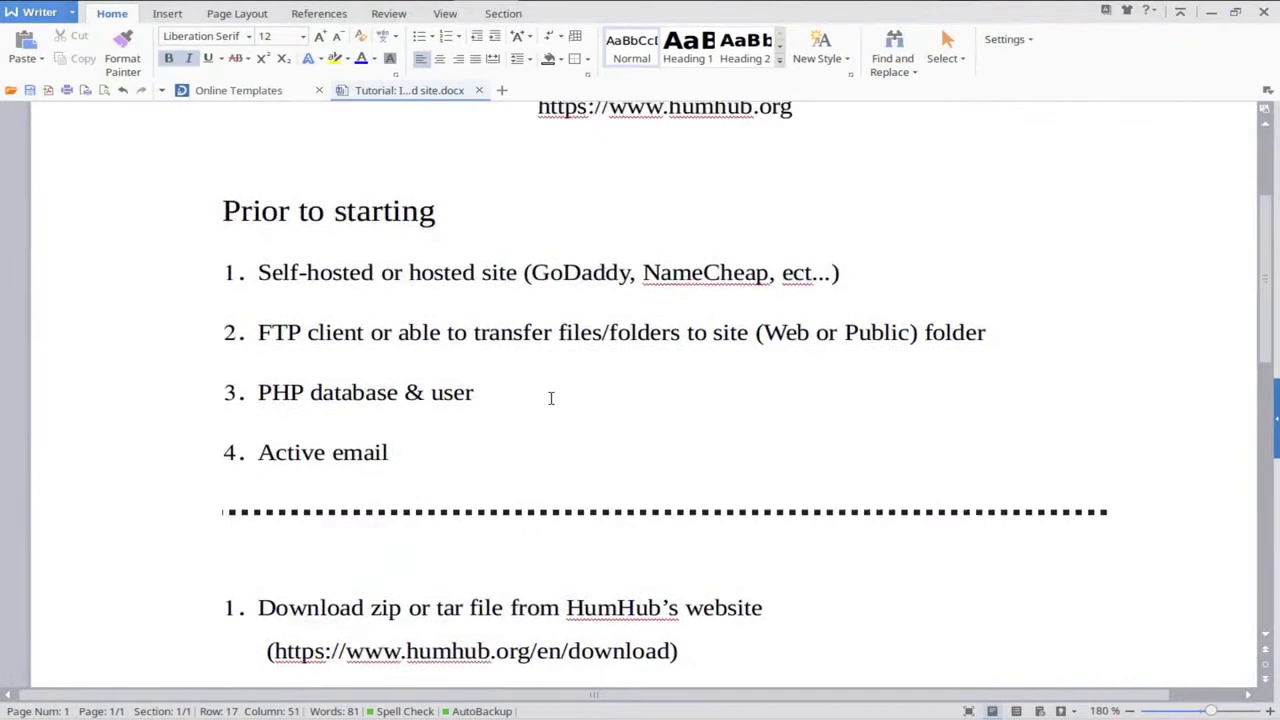
scroll(551, 399, up, 1)
scroll(551, 399, down, 1)
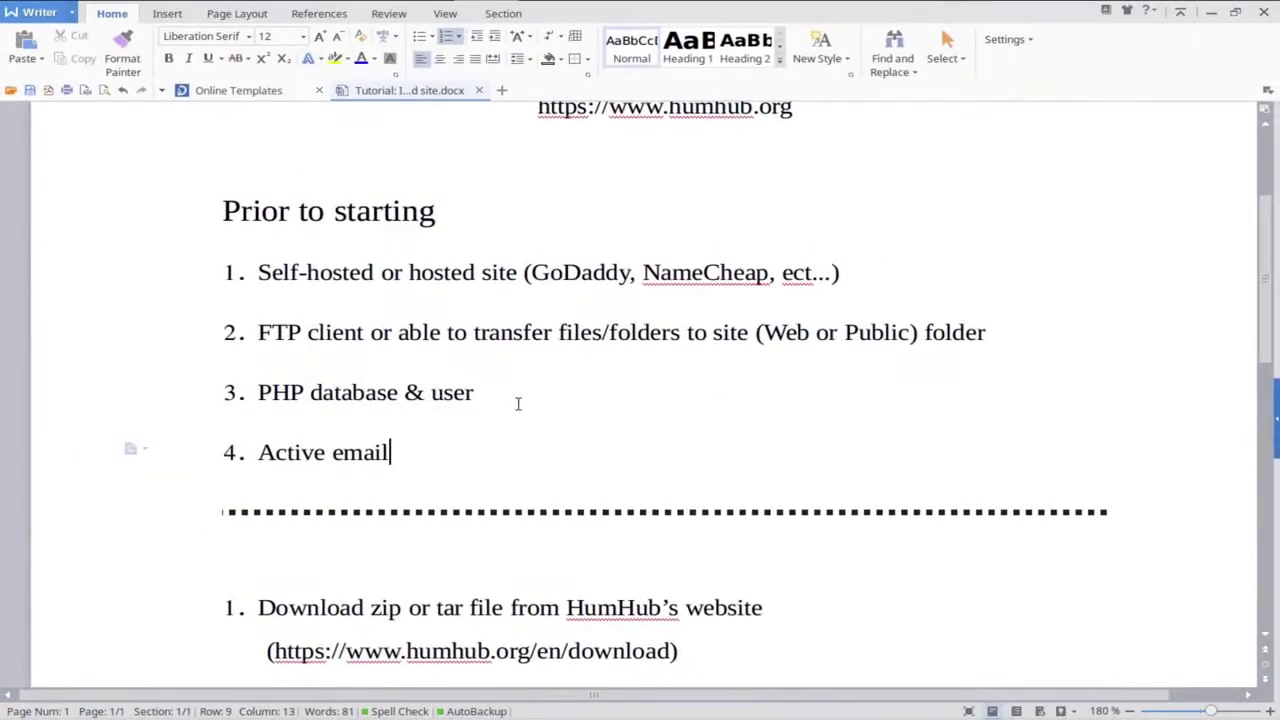
Change the last installation step's number from 5 to 4 and delete the stray exclamation marks before 'browser'.
scroll(546, 426, down, 5)
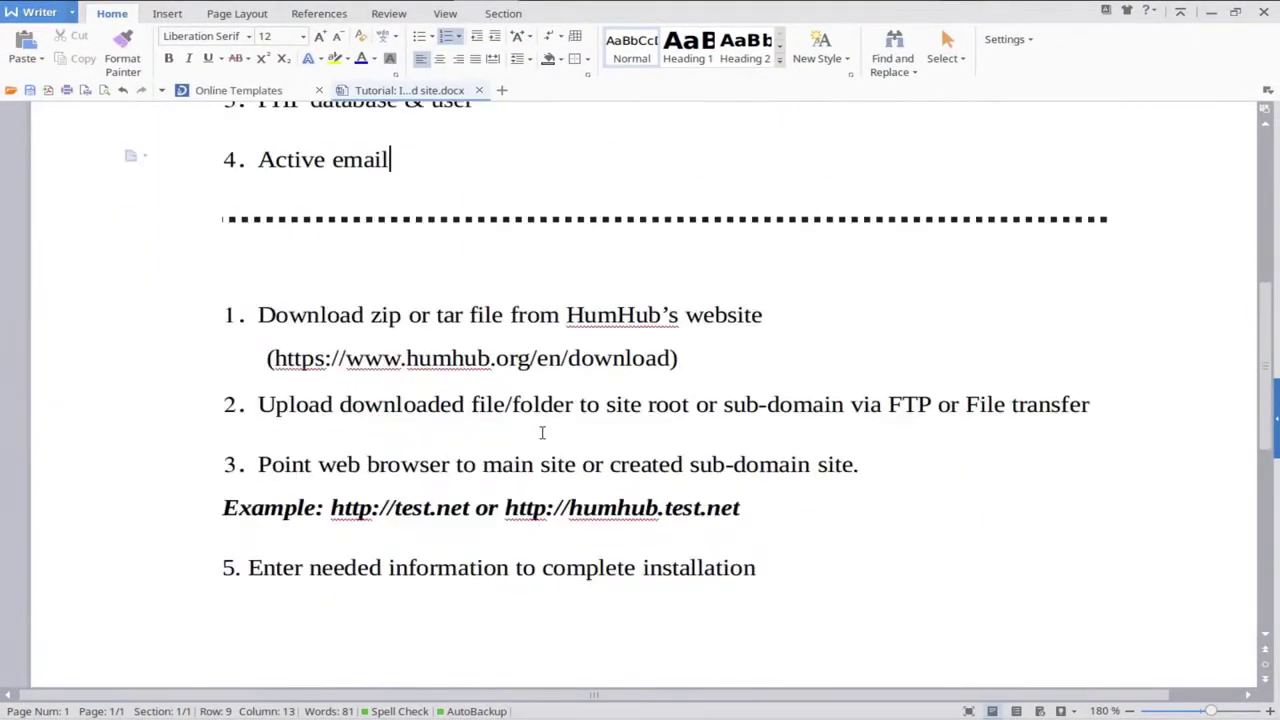
scroll(541, 435, down, 1)
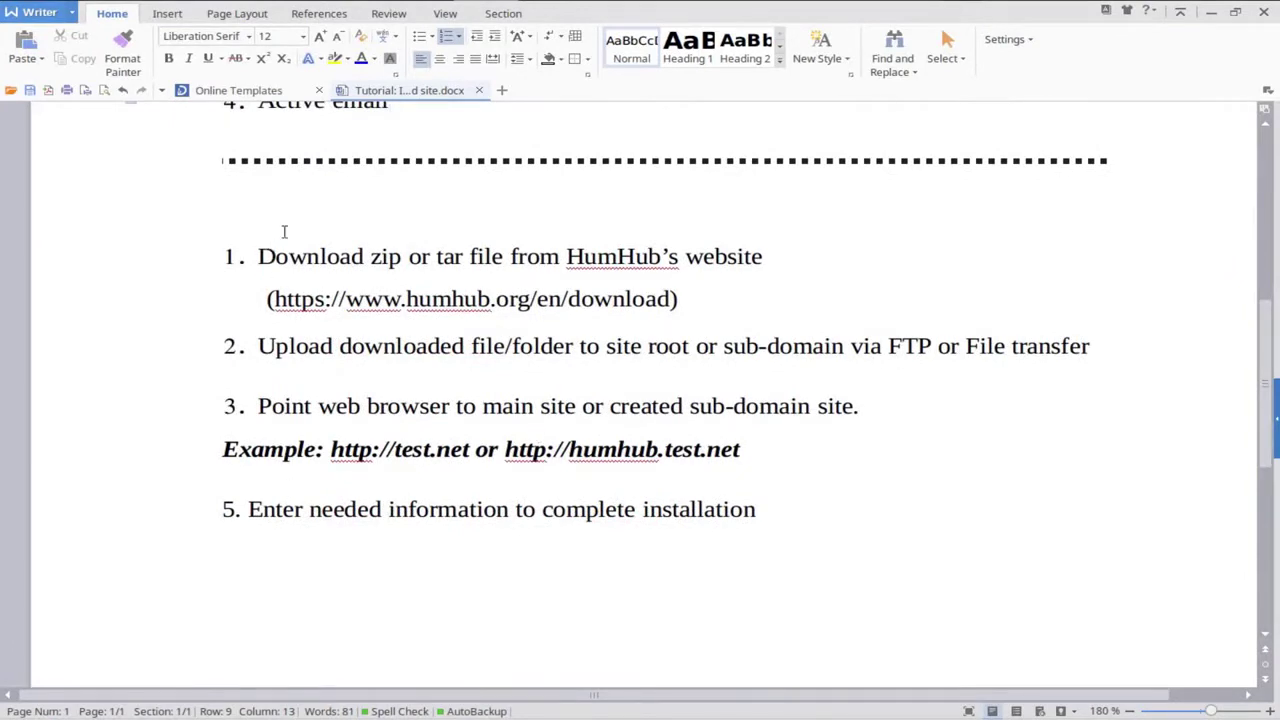
click(231, 509)
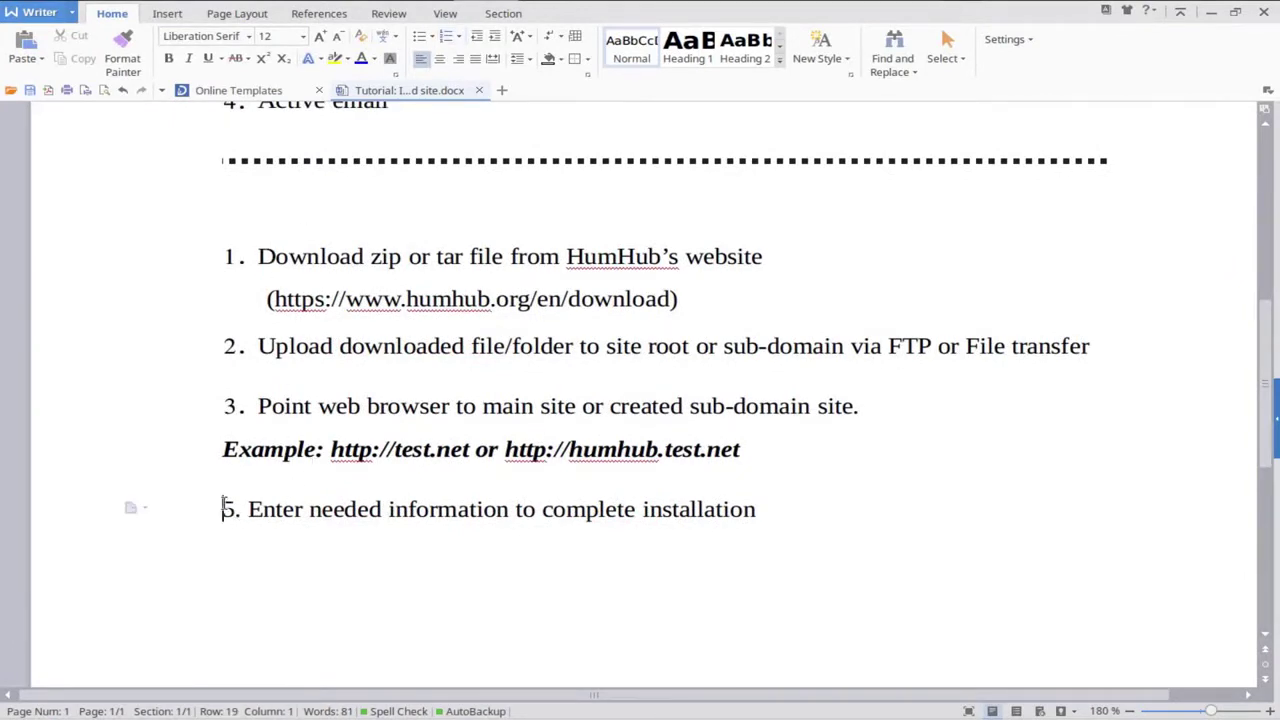
text(.)
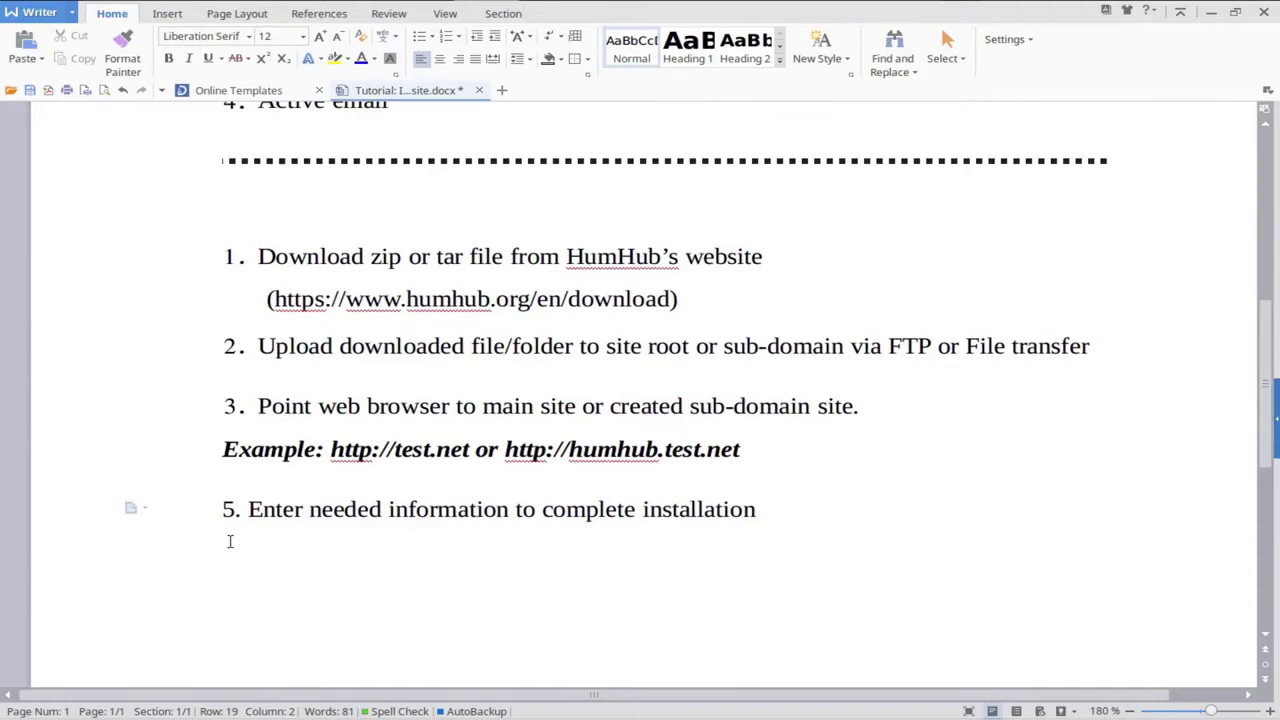
key(BackSpace)
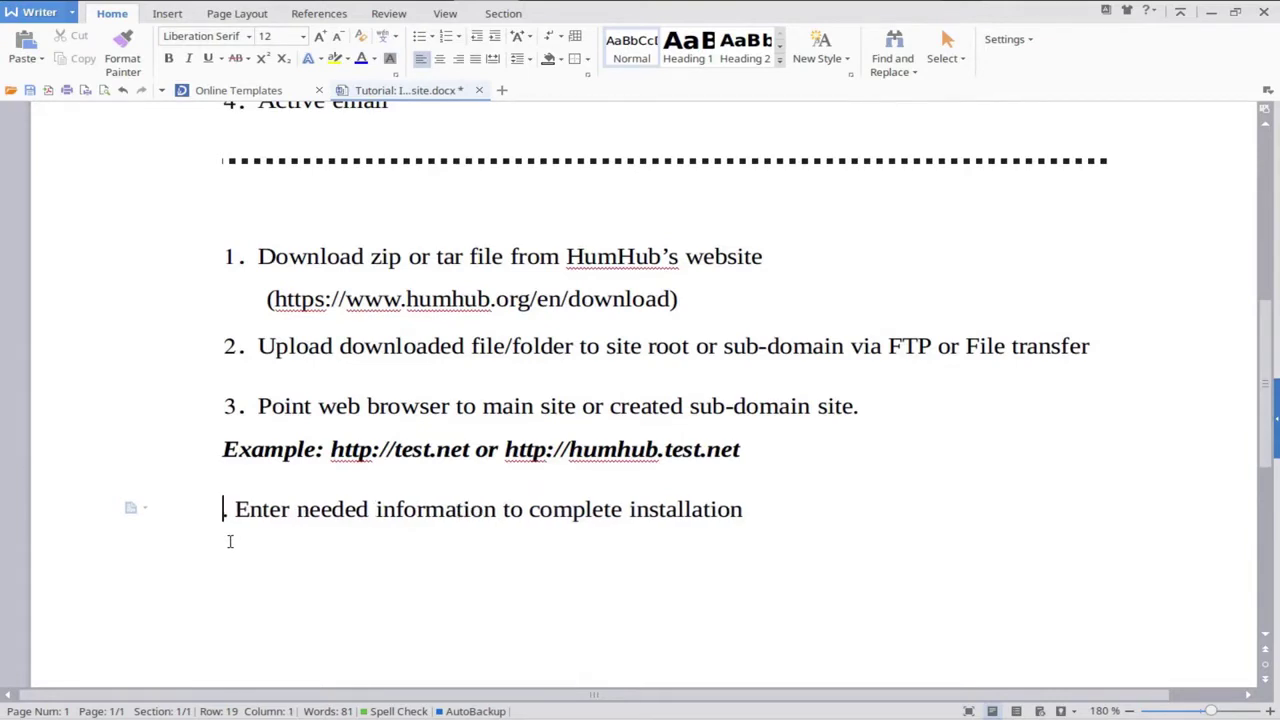
text(4.)
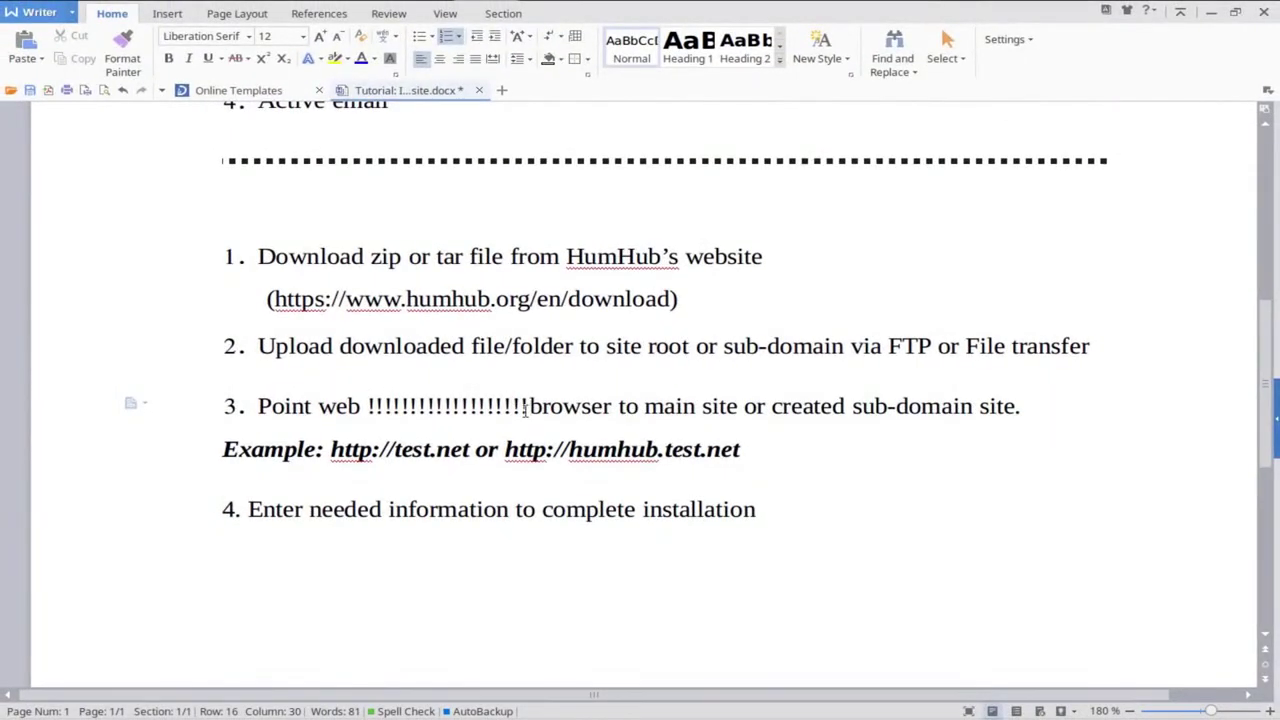
key(BackSpace)
key(BackSpace)
key(BackSpace)
key(BackSpace)
key(BackSpace)
key(BackSpace)
key(BackSpace)
key(BackSpace)
key(BackSpace)
key(BackSpace)
key(BackSpace)
key(BackSpace)
key(BackSpace)
key(BackSpace)
key(BackSpace)
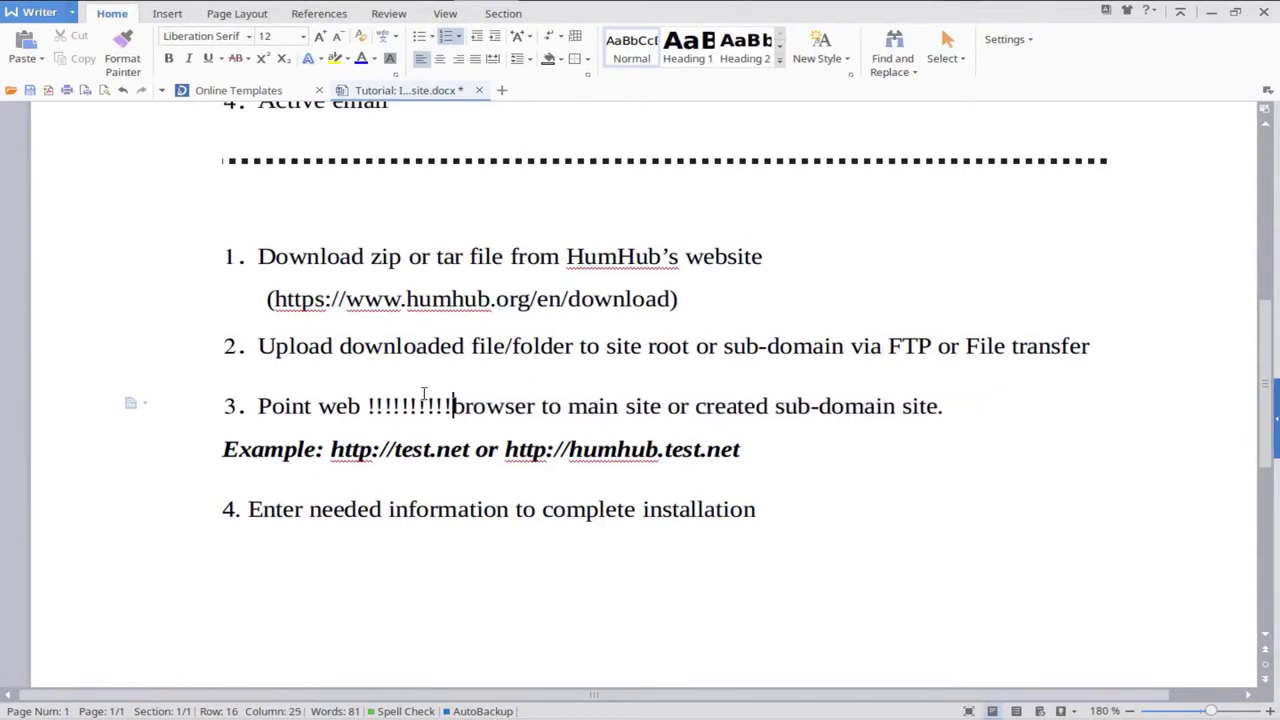
key(BackSpace)
key(BackSpace)
key(BackSpace)
key(BackSpace)
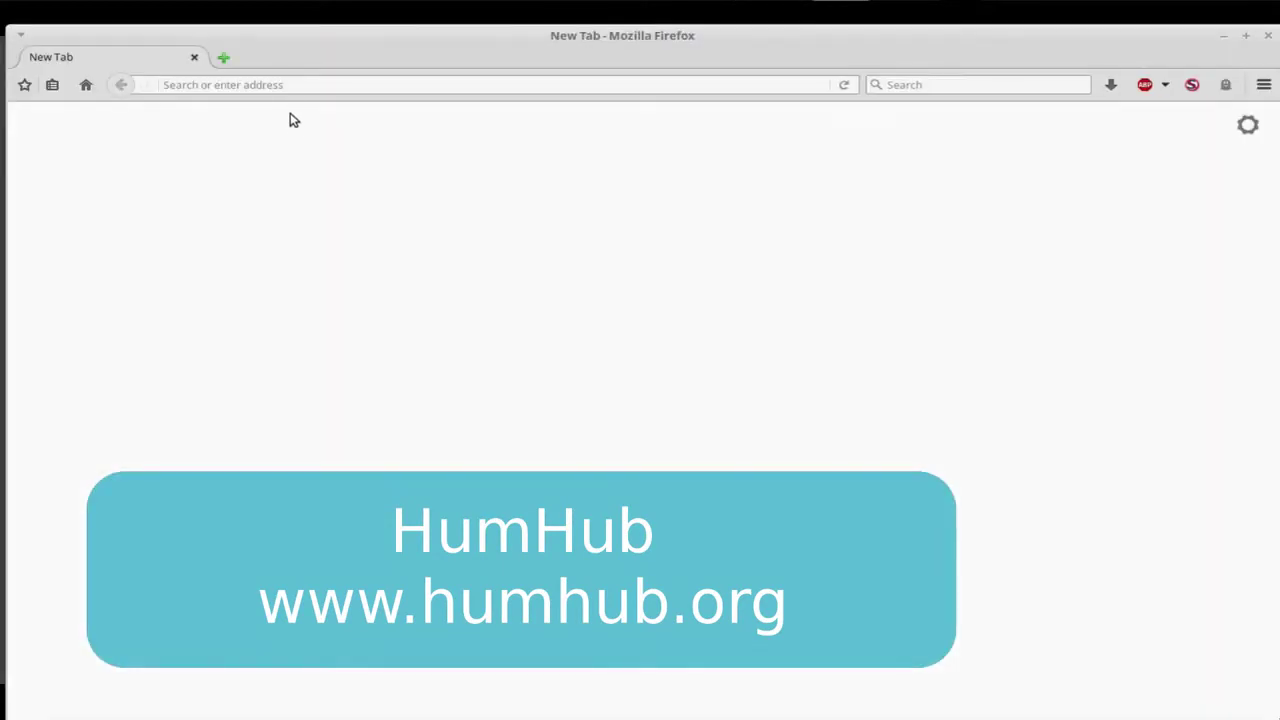
Load the humhub.org homepage in the new tab using the 'hum' address autocomplete.
click(295, 86)
text(humhub.org/)
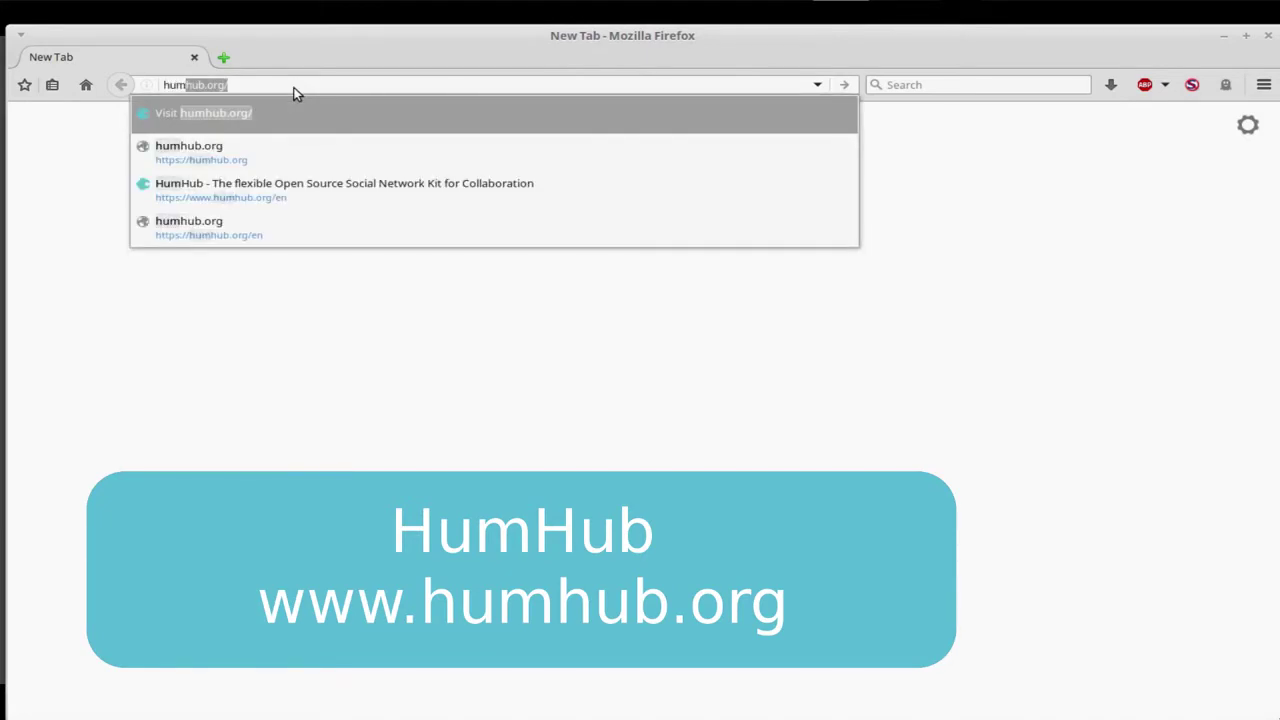
key(Return)
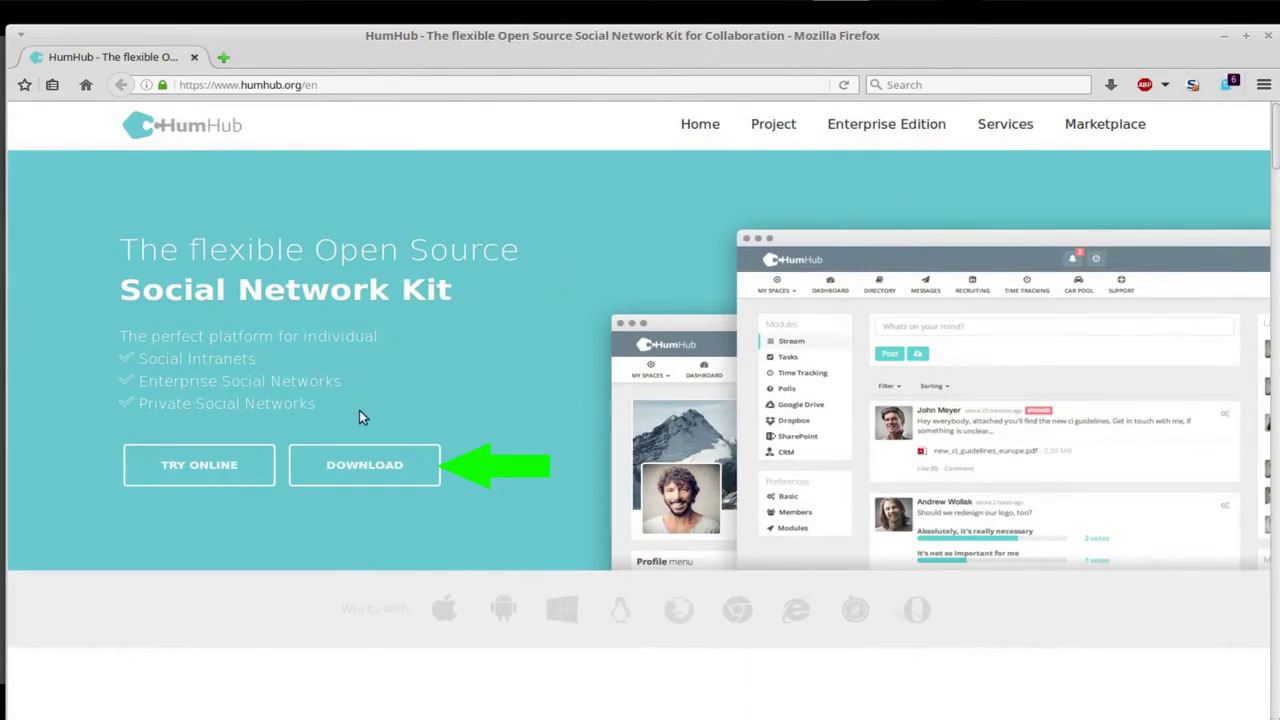
Download the HumHub 1.0.1 Community Edition TAR.GZ without the newsletter and save humhub-1.0.1.tar.gz.
click(377, 473)
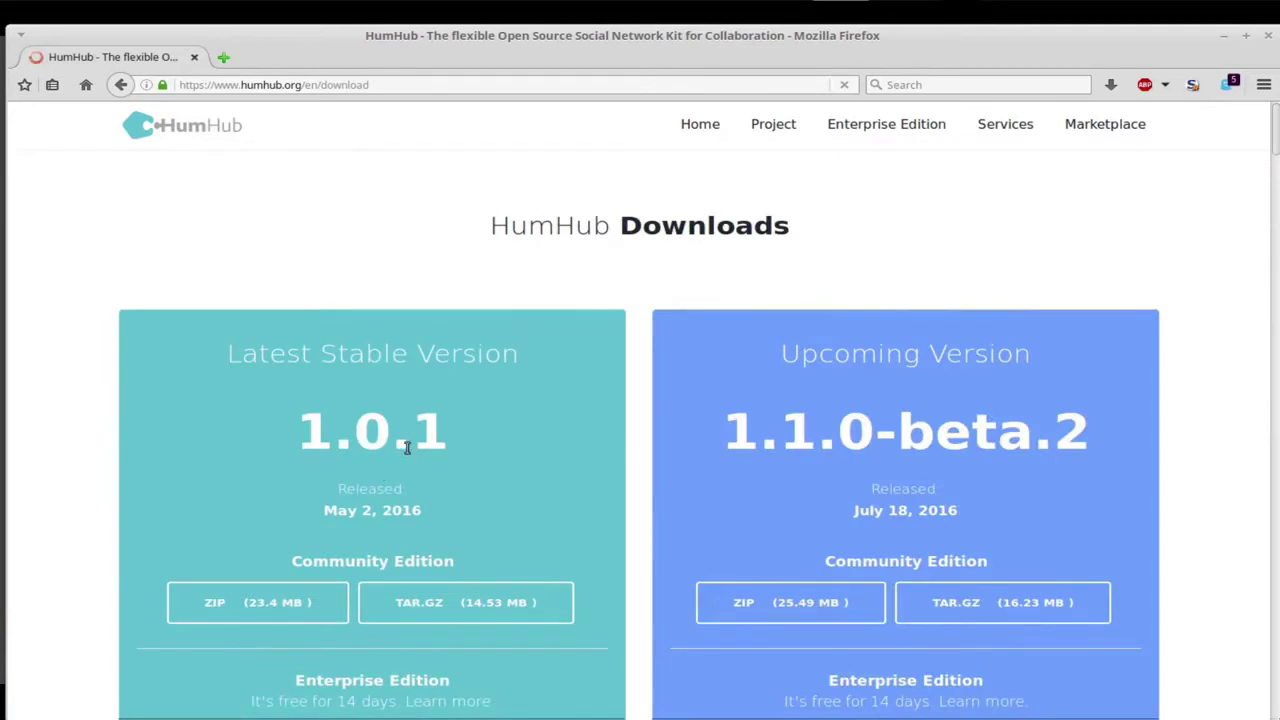
scroll(410, 446, down, 4)
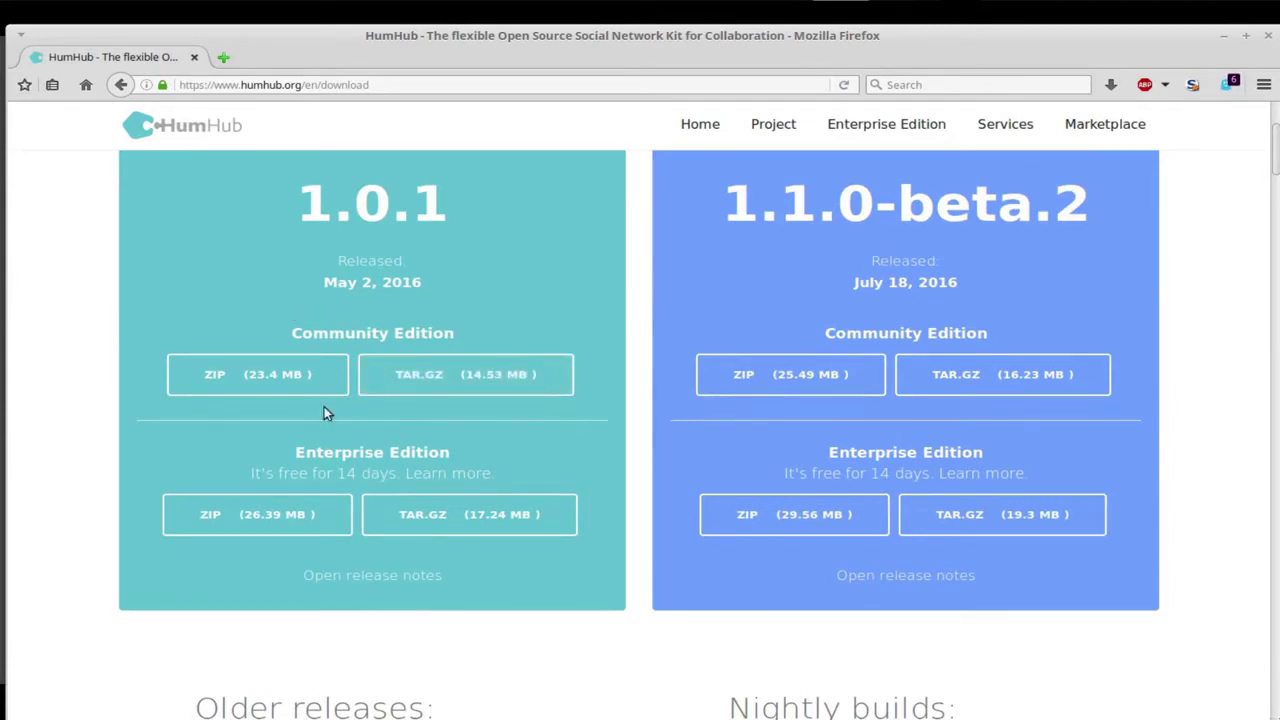
click(427, 383)
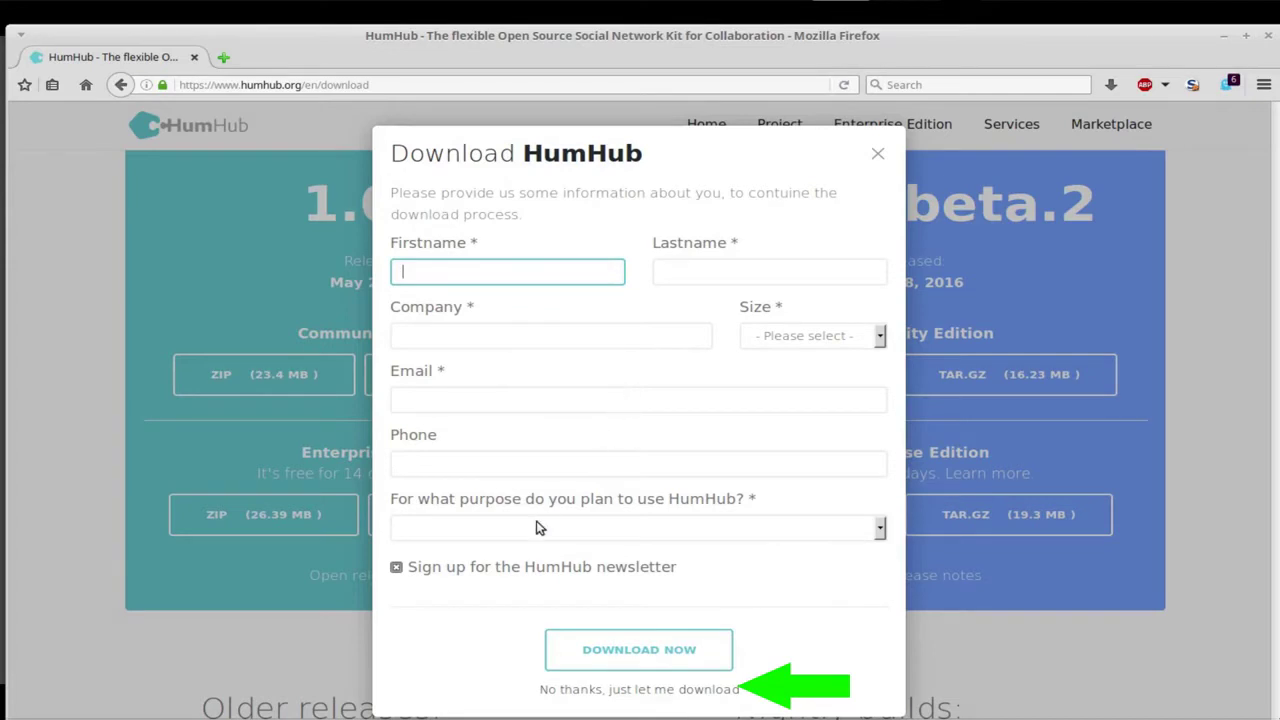
click(425, 569)
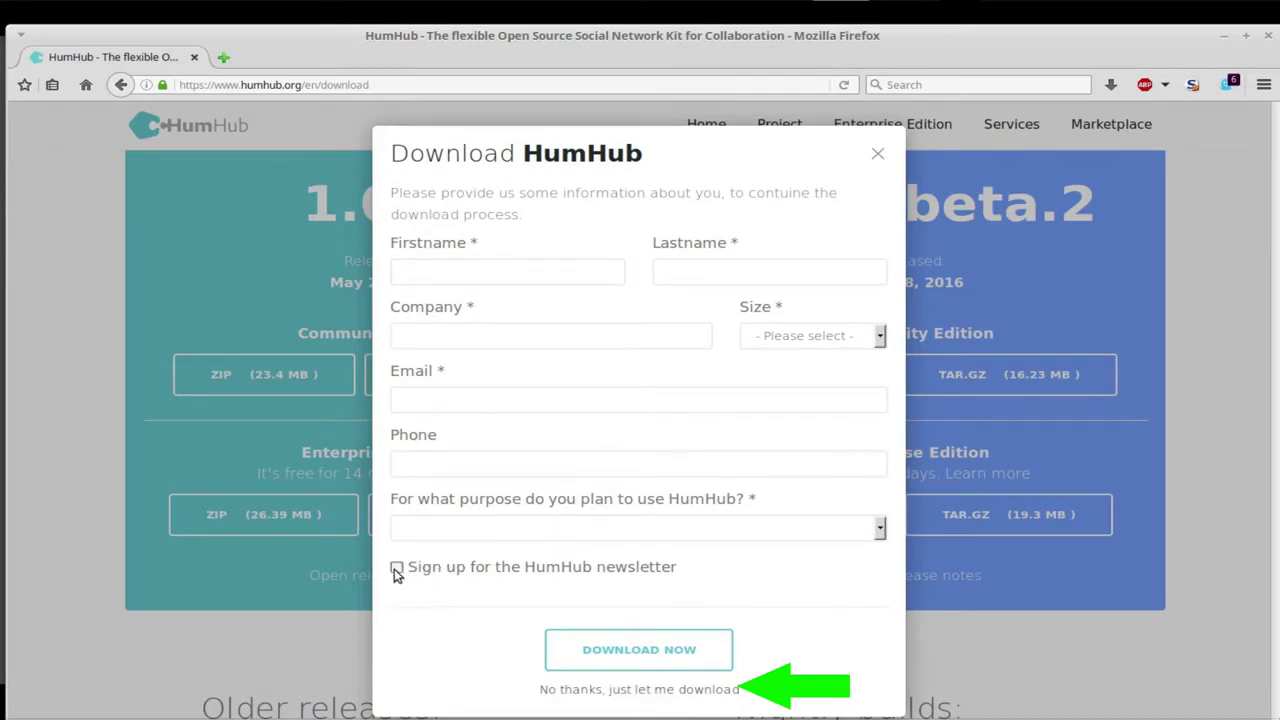
click(621, 659)
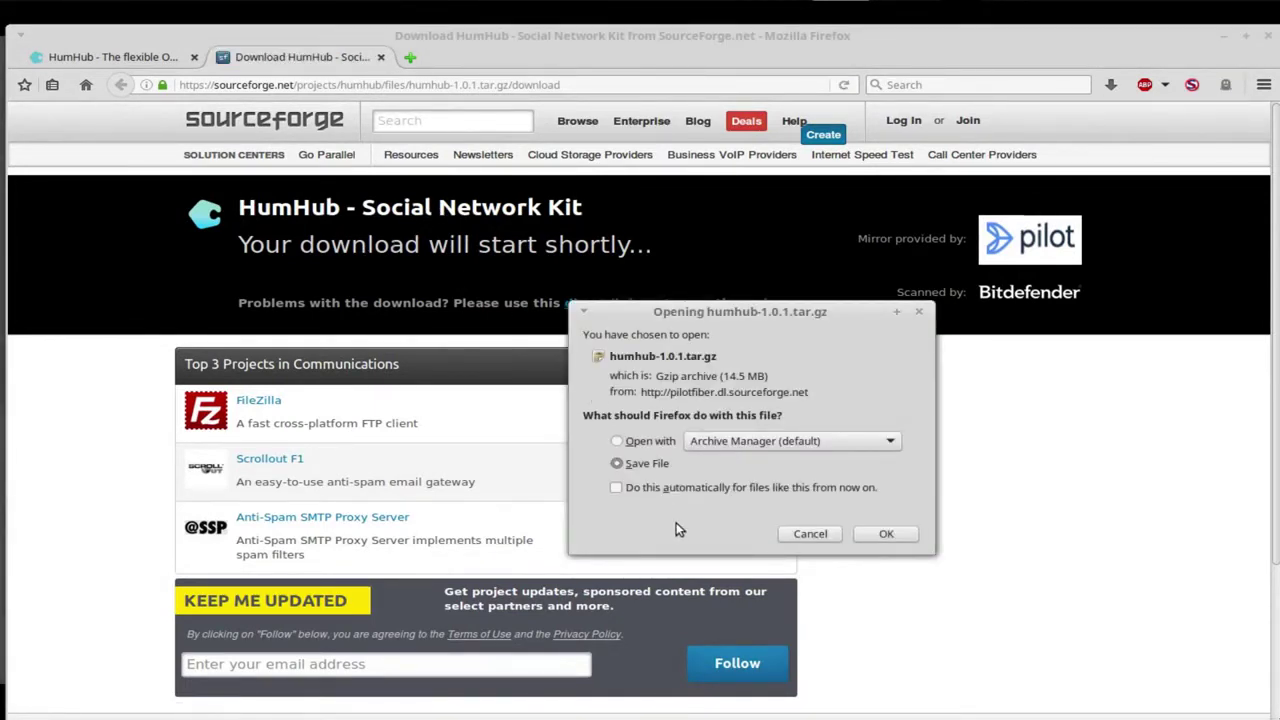
click(869, 536)
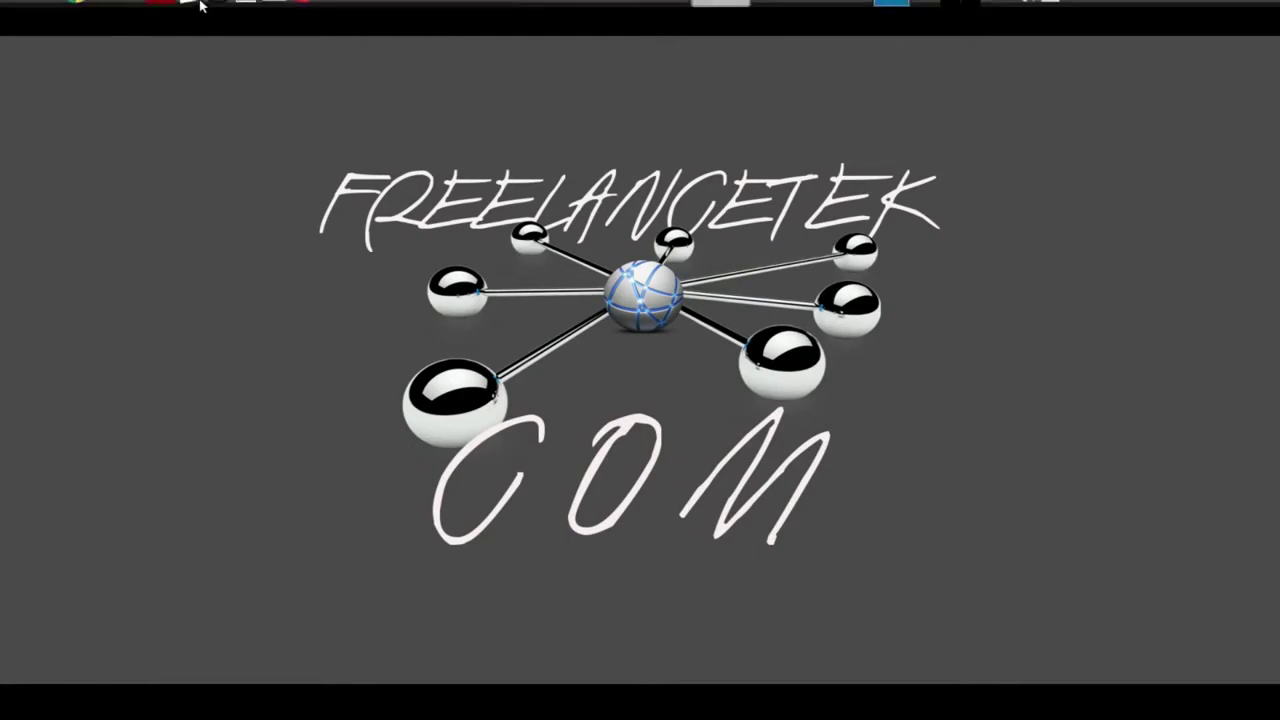
Open the home folder's Downloads directory in Caja and shift the window slightly.
click(245, 15)
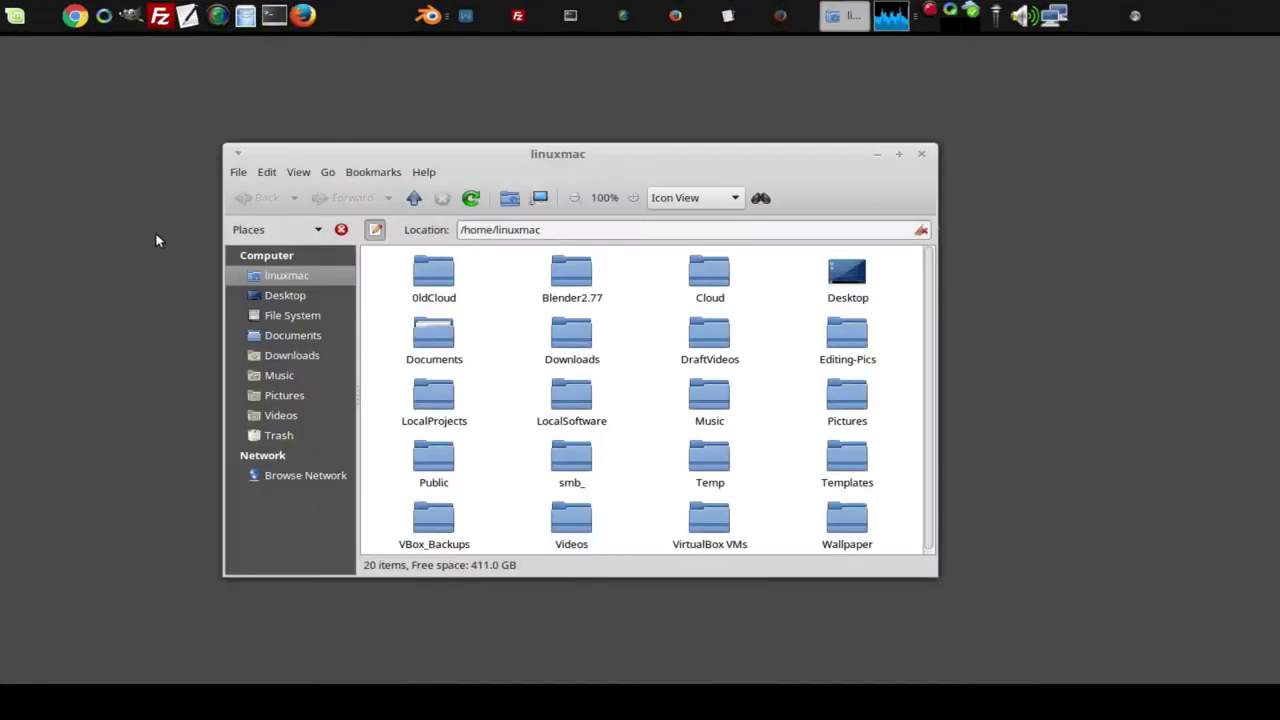
click(312, 355)
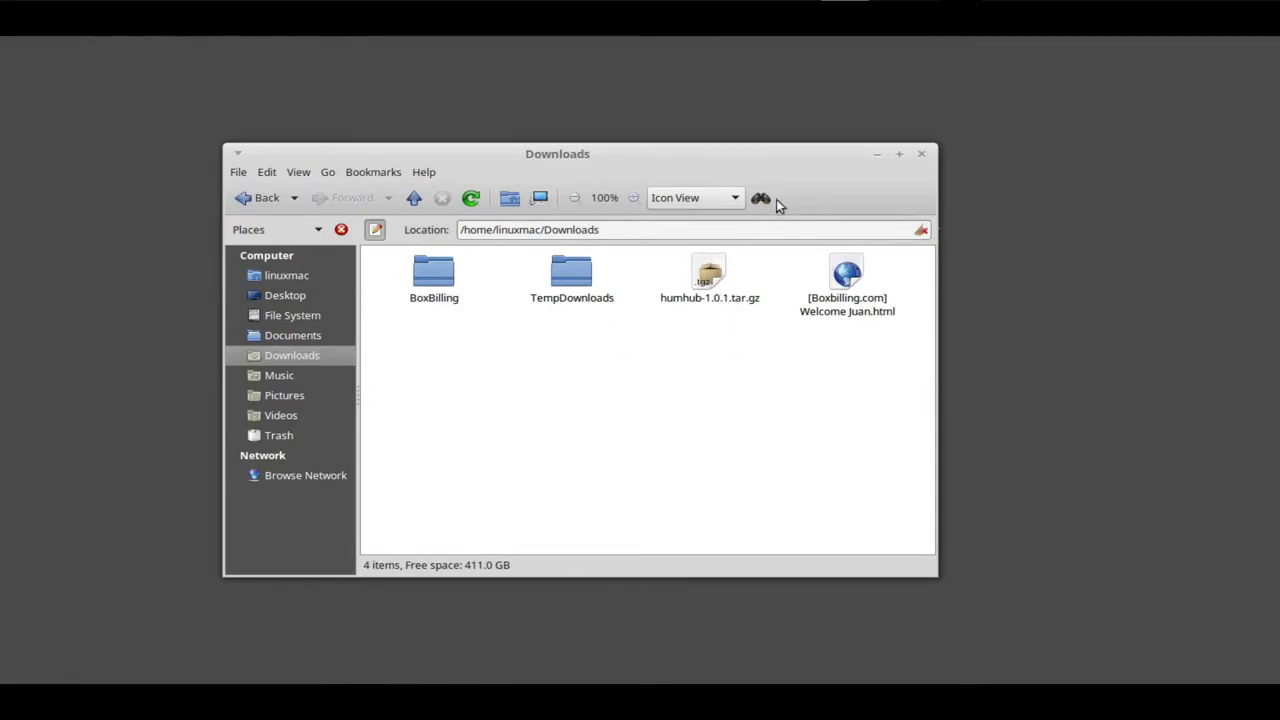
drag(782, 161, 734, 179)
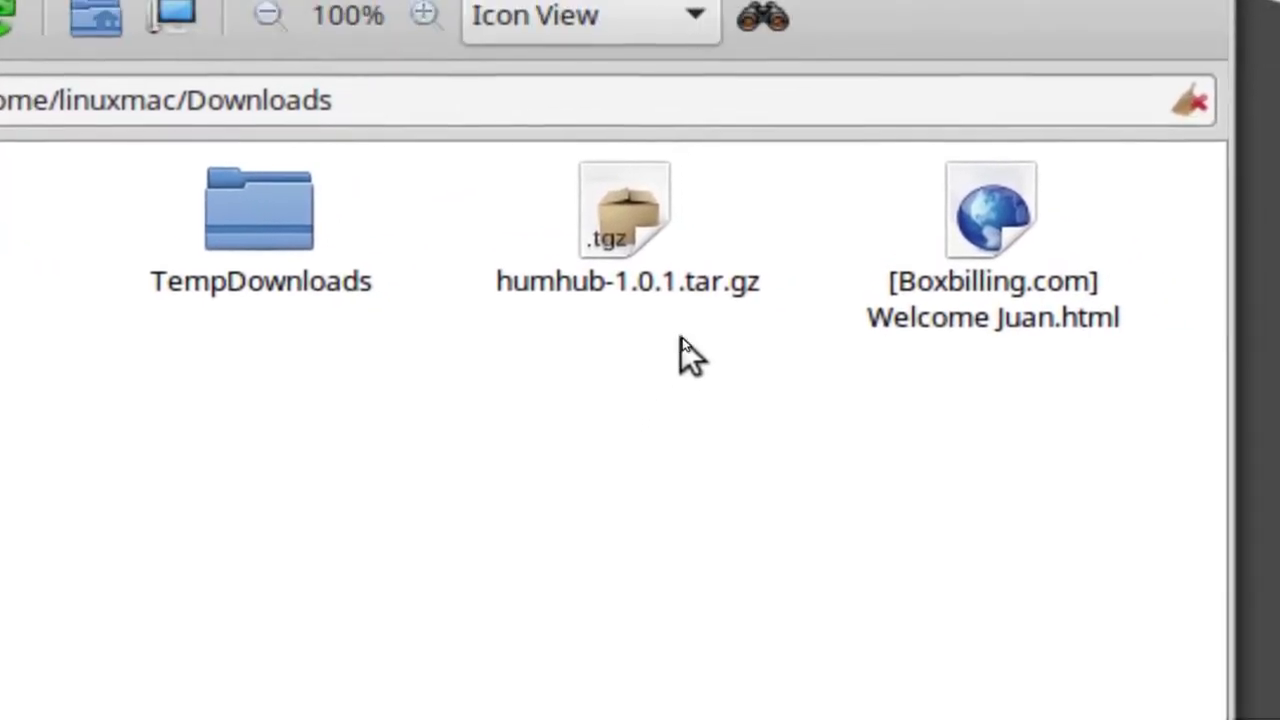
Create a new folder named HumHub in Downloads.
right_click(585, 433)
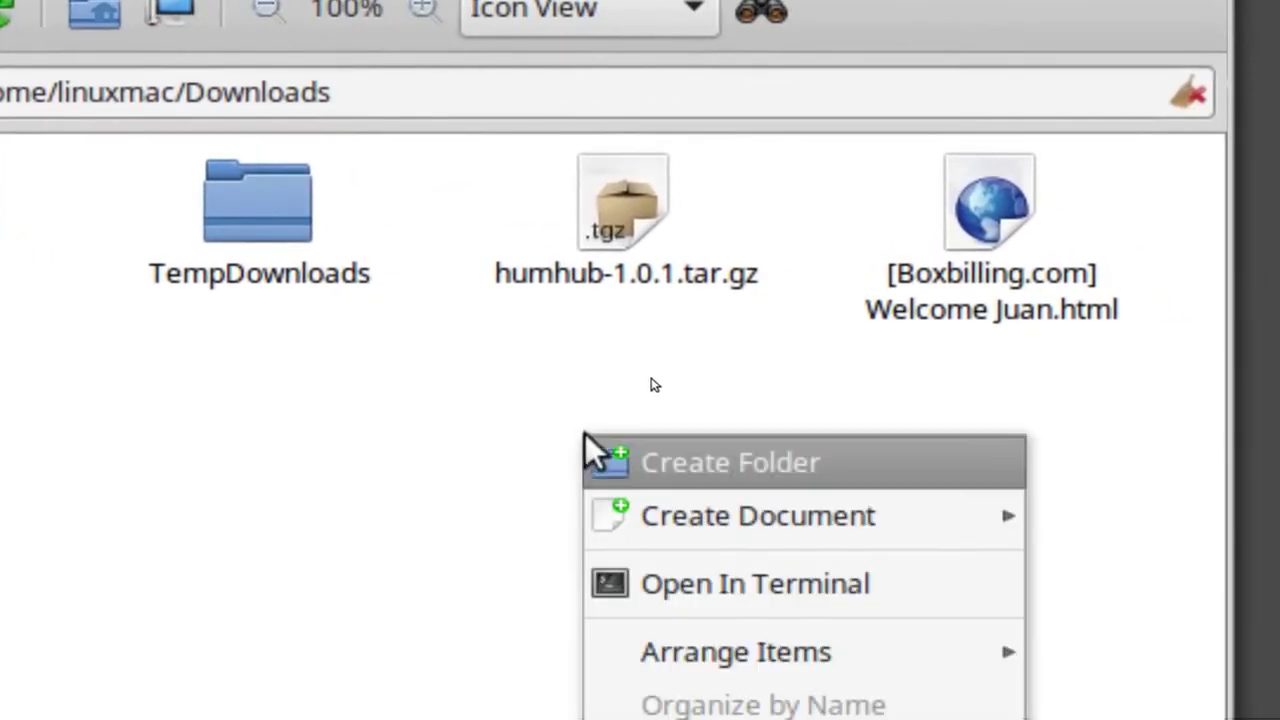
click(688, 463)
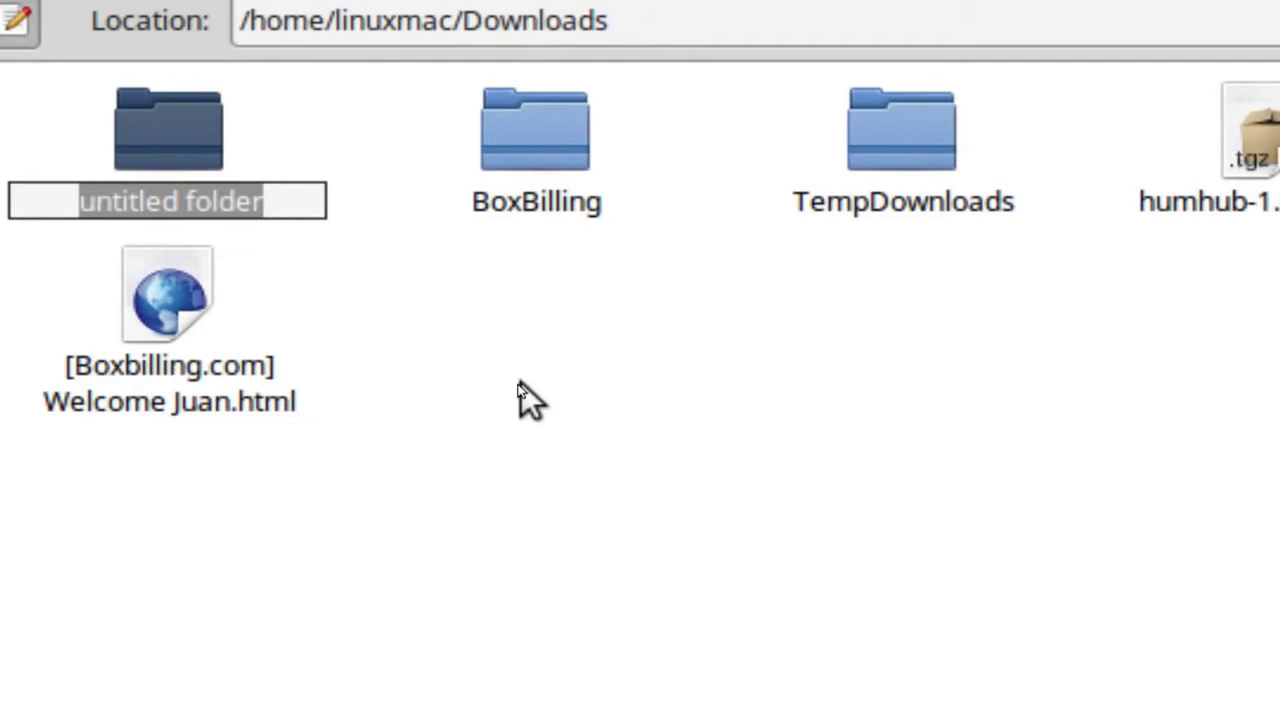
text(Hum)
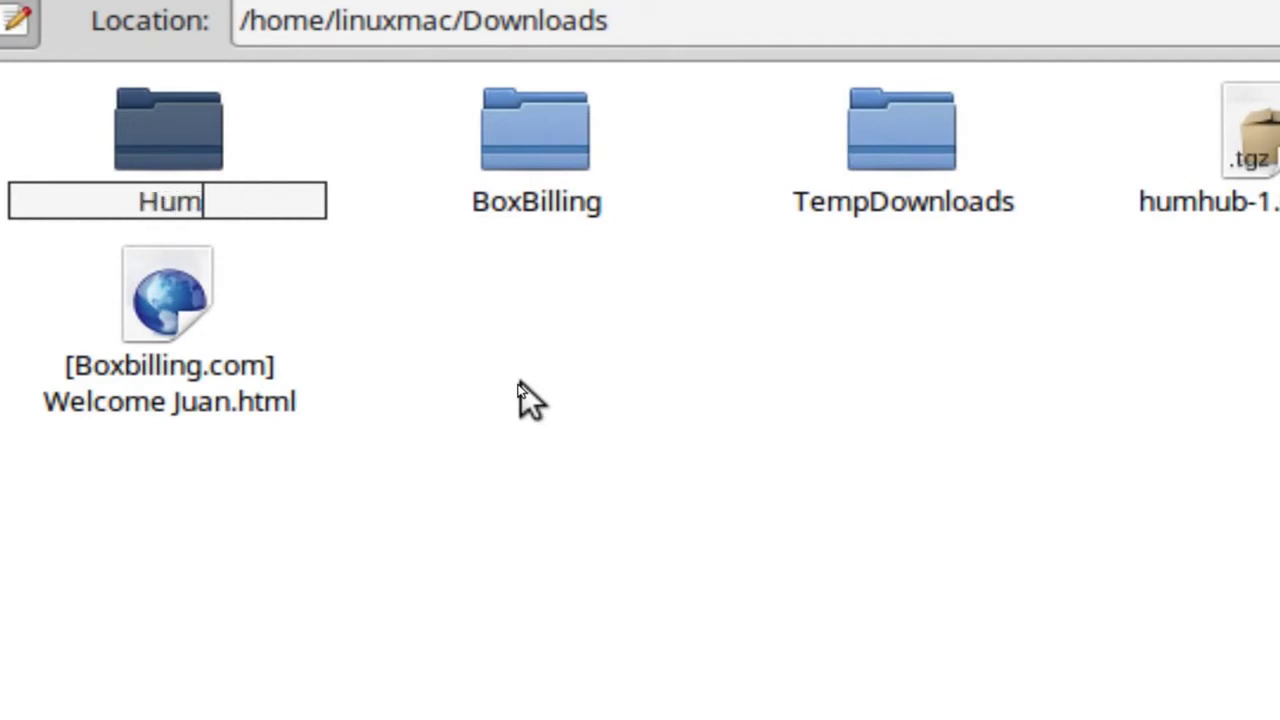
text(Hub)
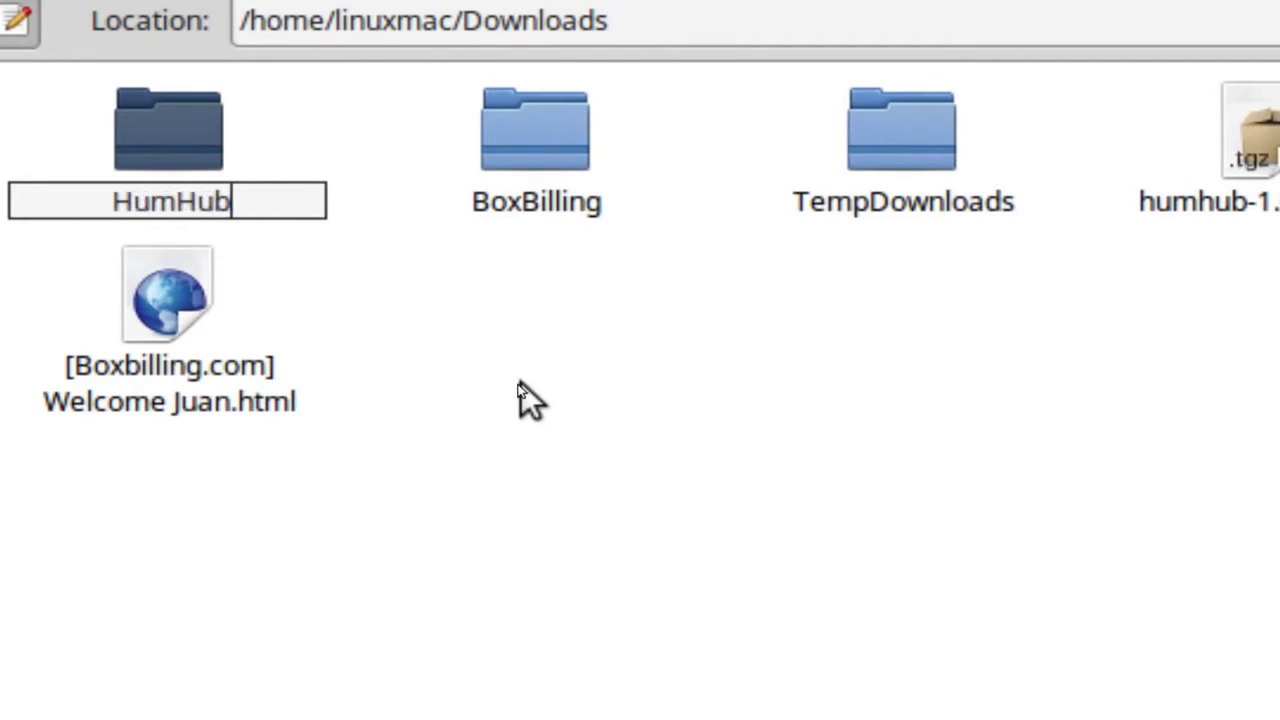
key(Return)
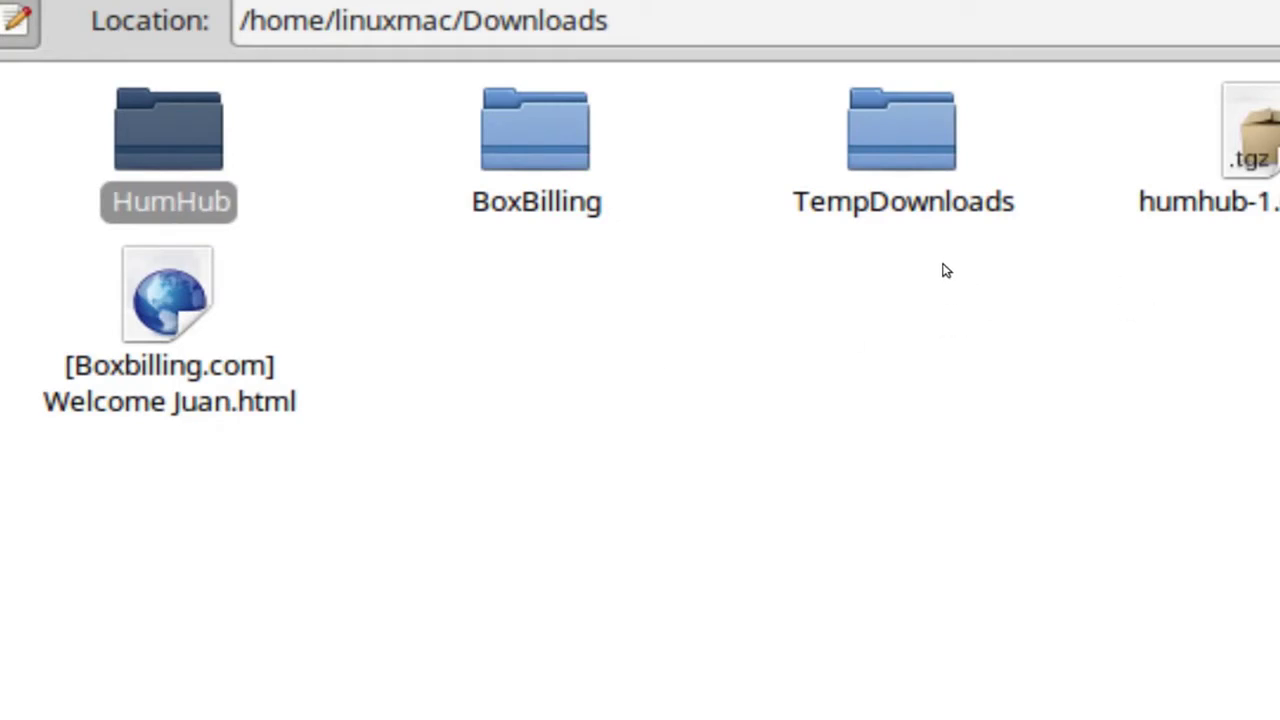
Move humhub-1.0.1.tar.gz into the HumHub folder and open that folder.
drag(1232, 160, 150, 152)
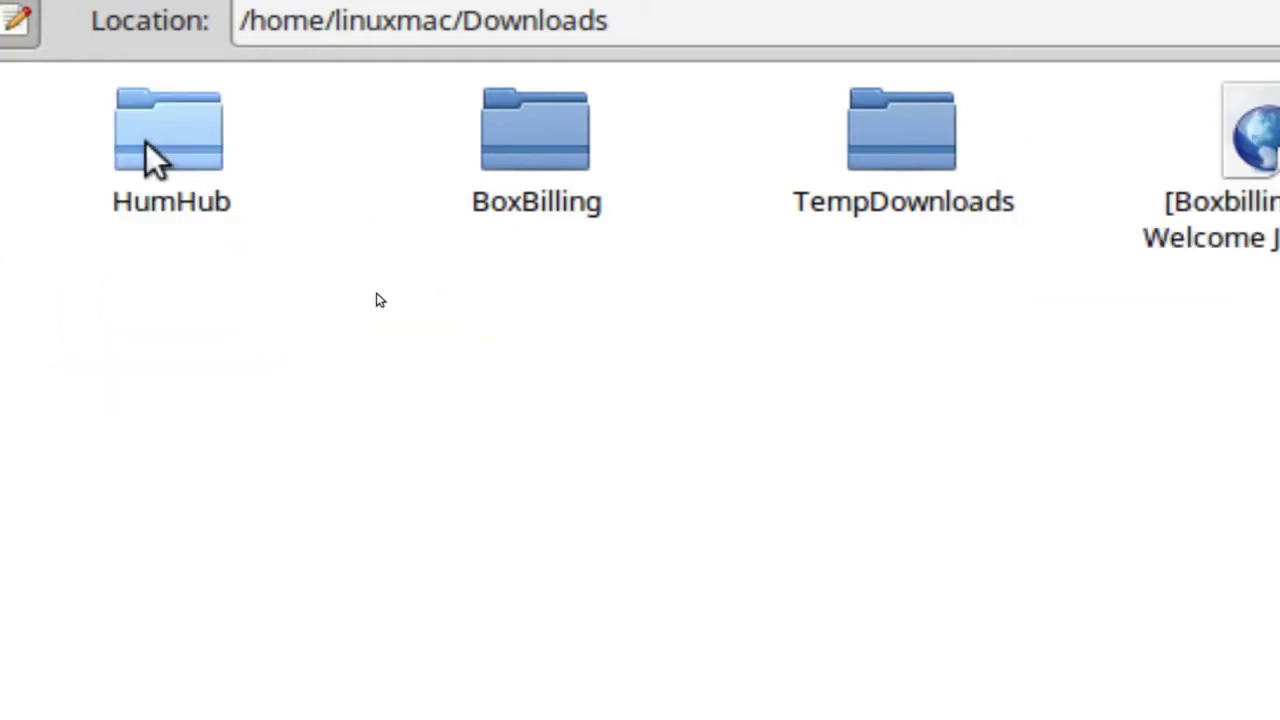
double_click(157, 120)
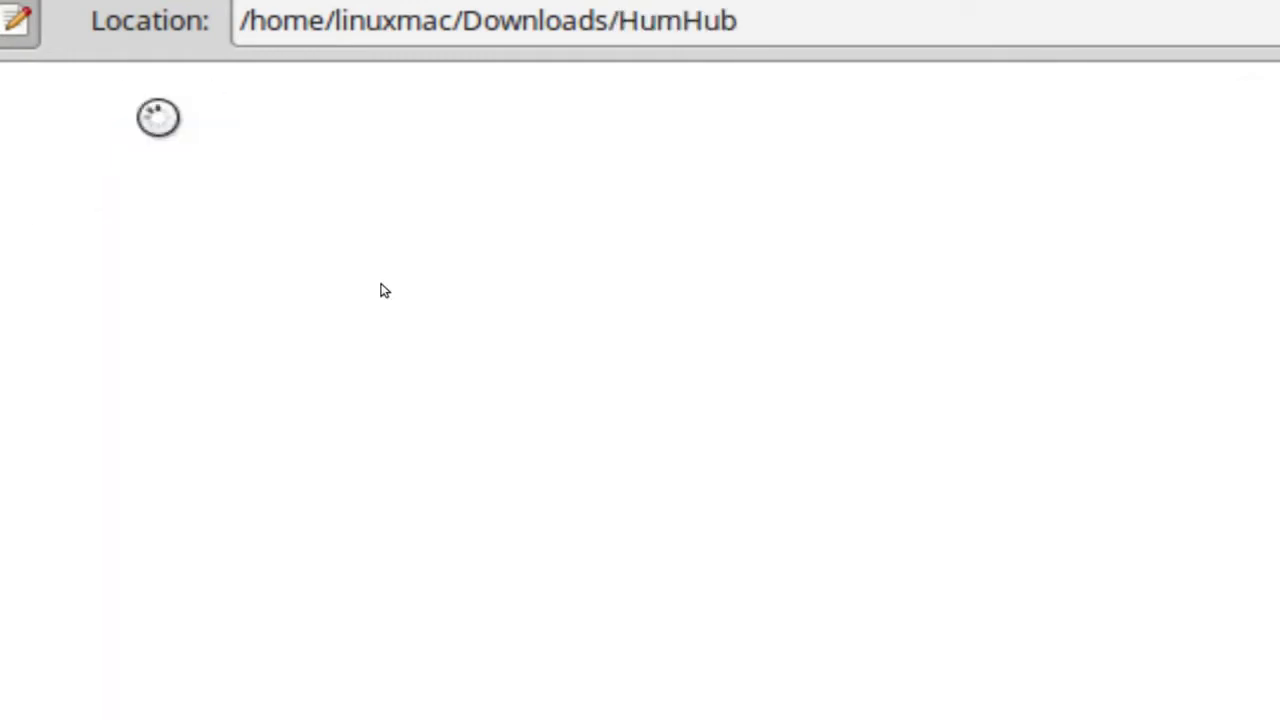
click(189, 348)
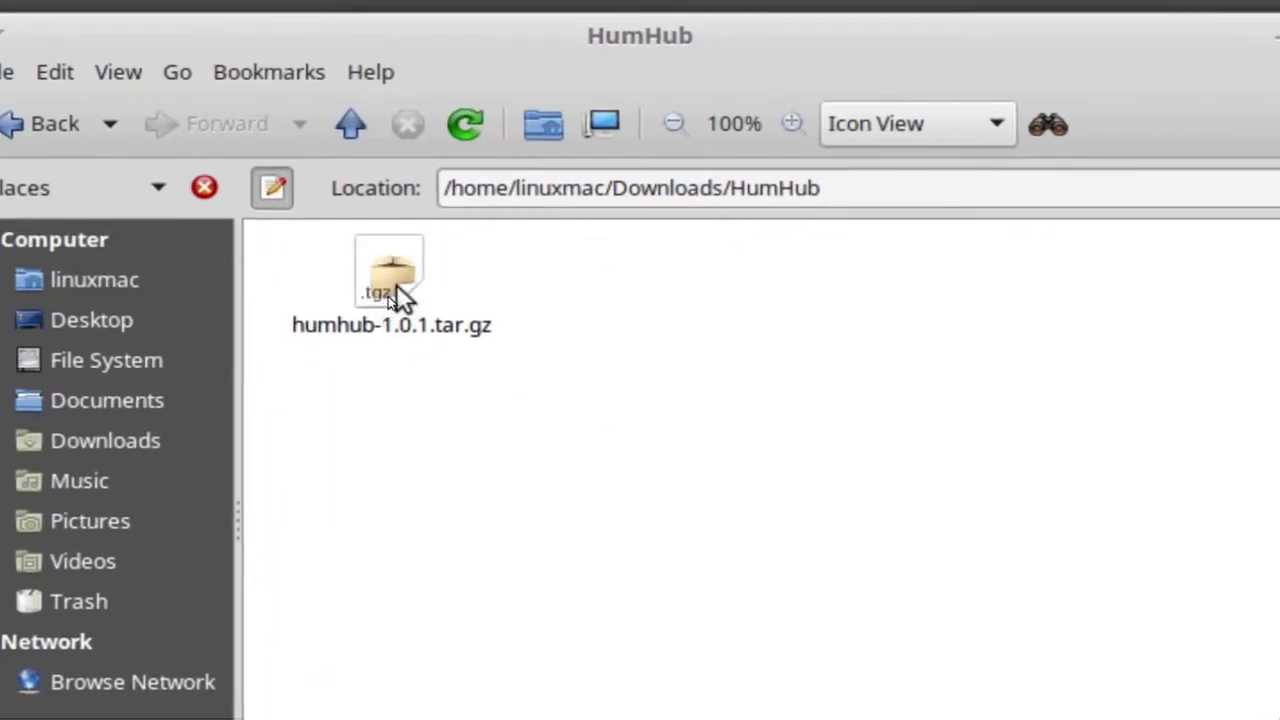
Extract all of humhub-1.0.1.tar.gz with Engrampa into the HumHub folder, producing humhub-1.0.1.
double_click(396, 286)
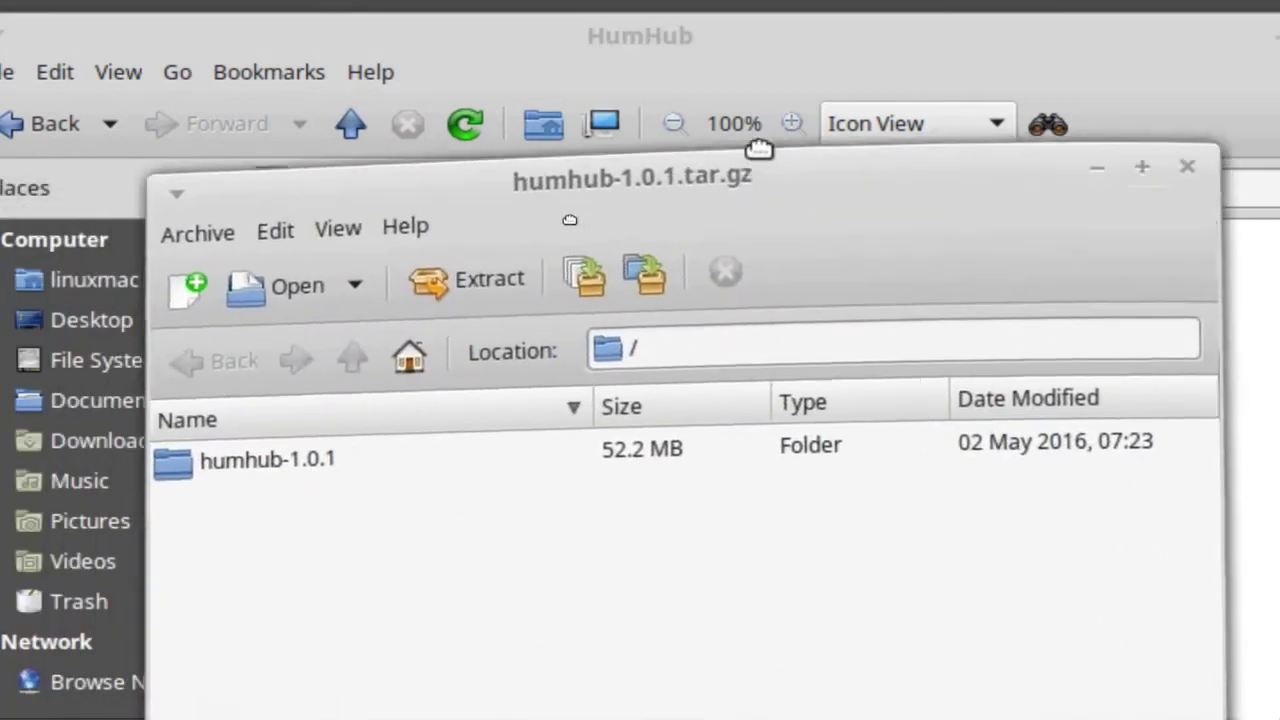
drag(777, 183, 804, 40)
click(503, 130)
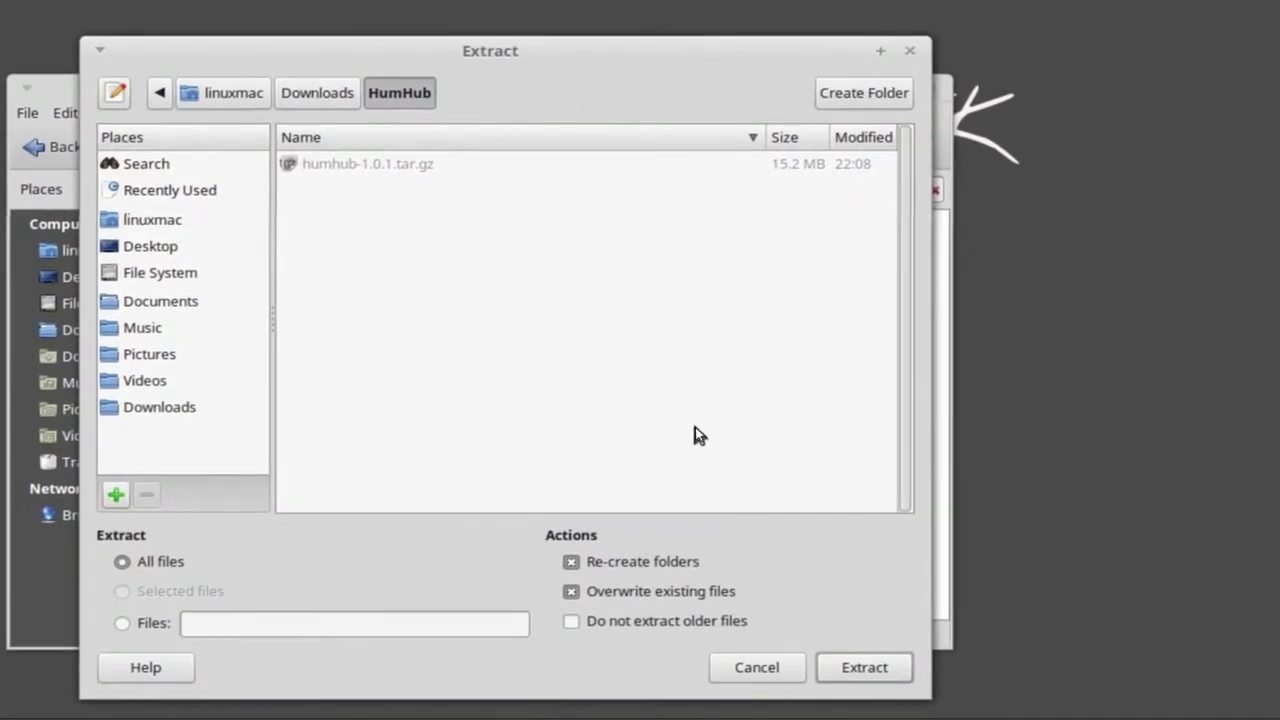
click(860, 667)
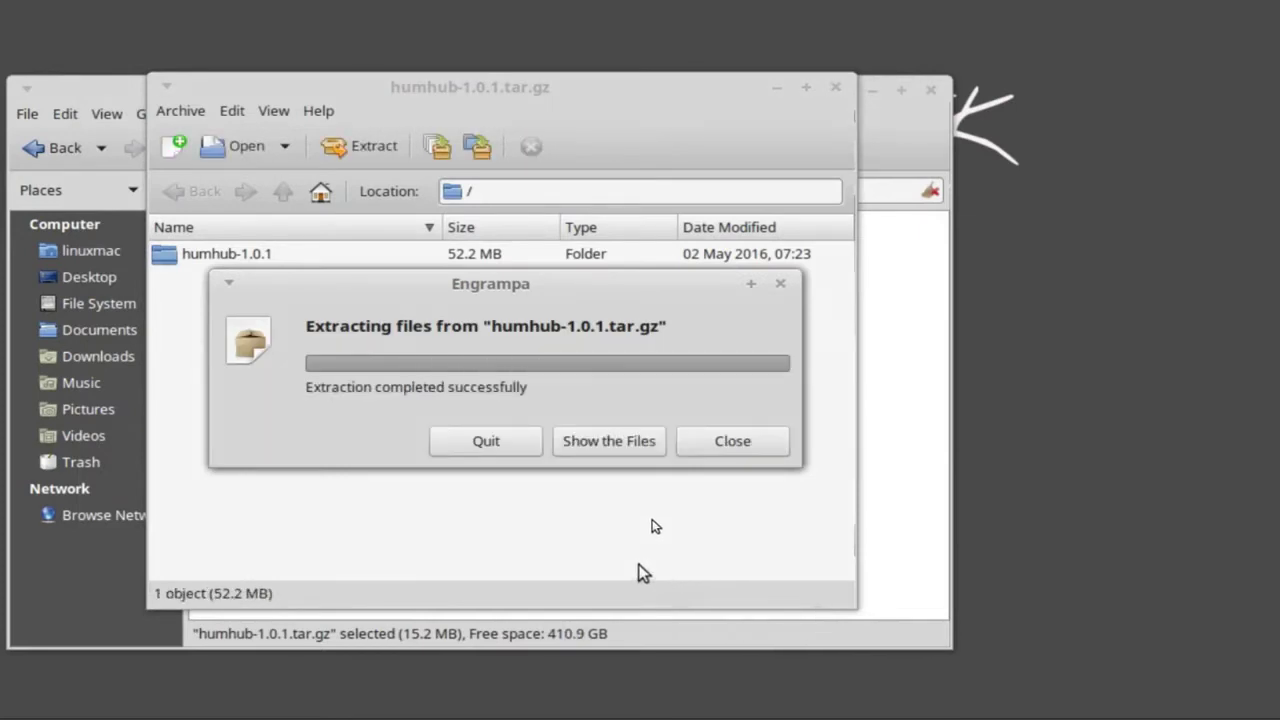
click(728, 445)
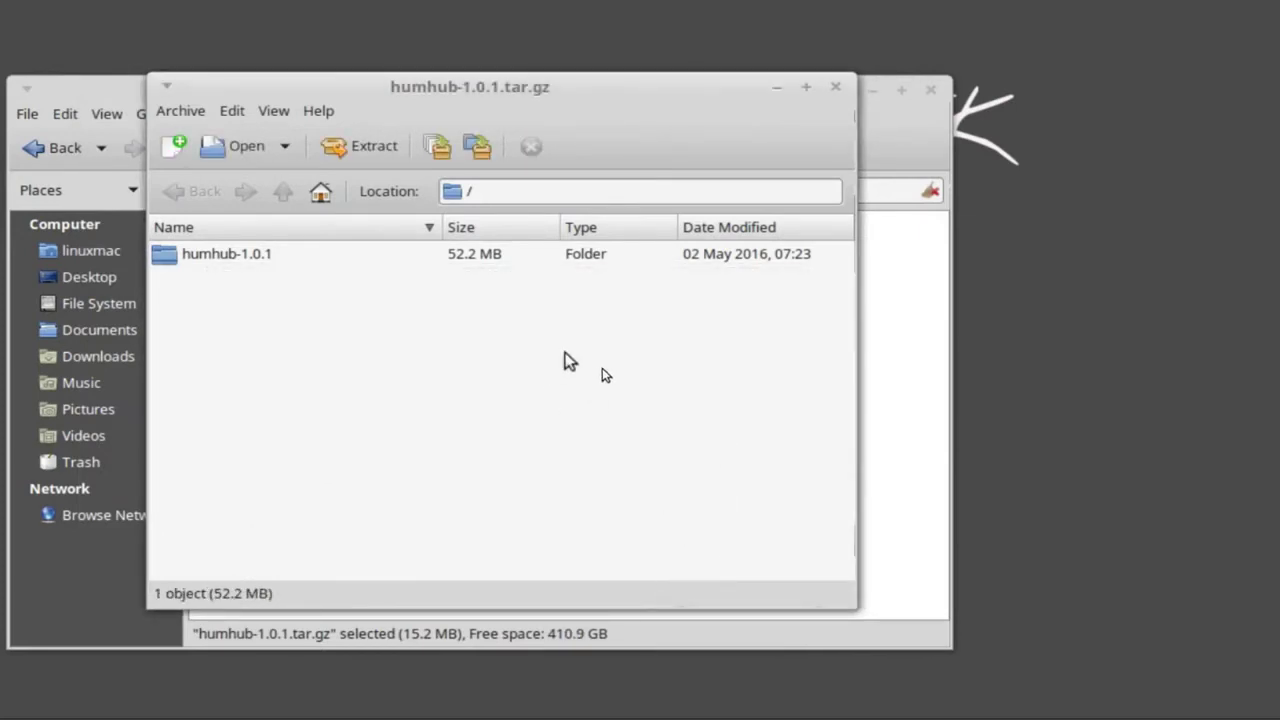
Close Engrampa and open the extracted humhub-1.0.1 folder in Caja.
click(834, 89)
click(711, 357)
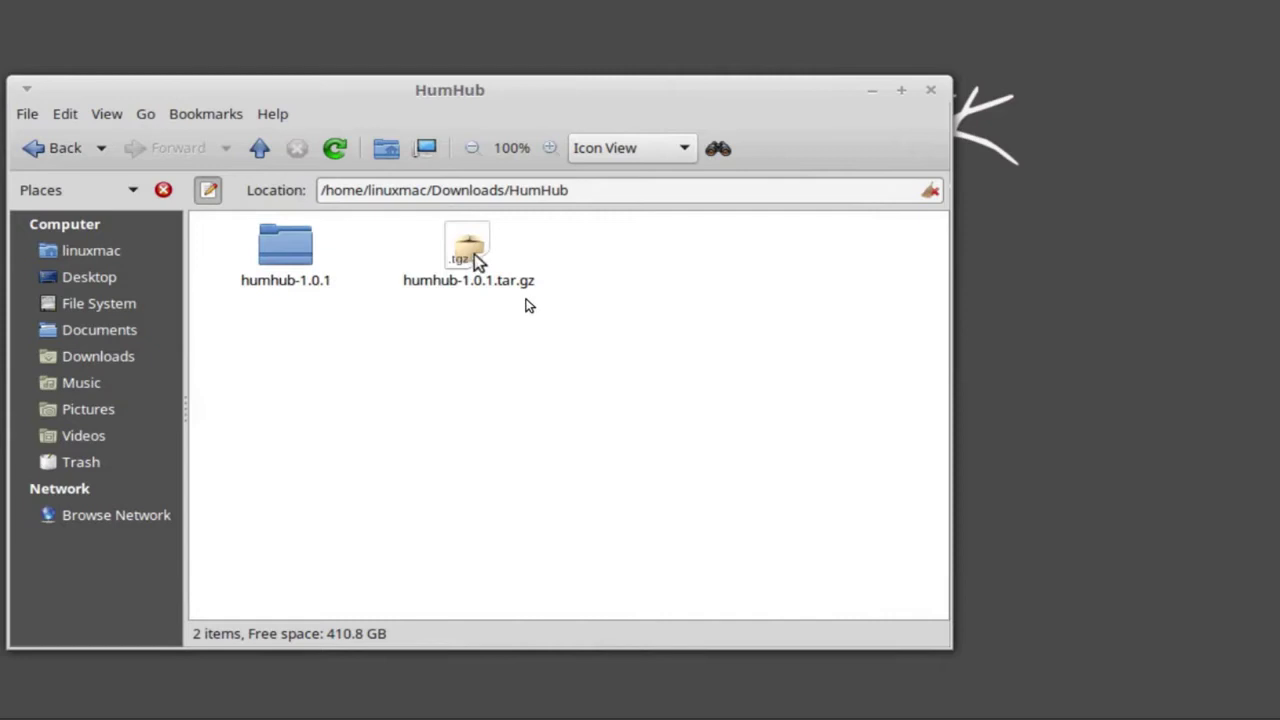
double_click(279, 255)
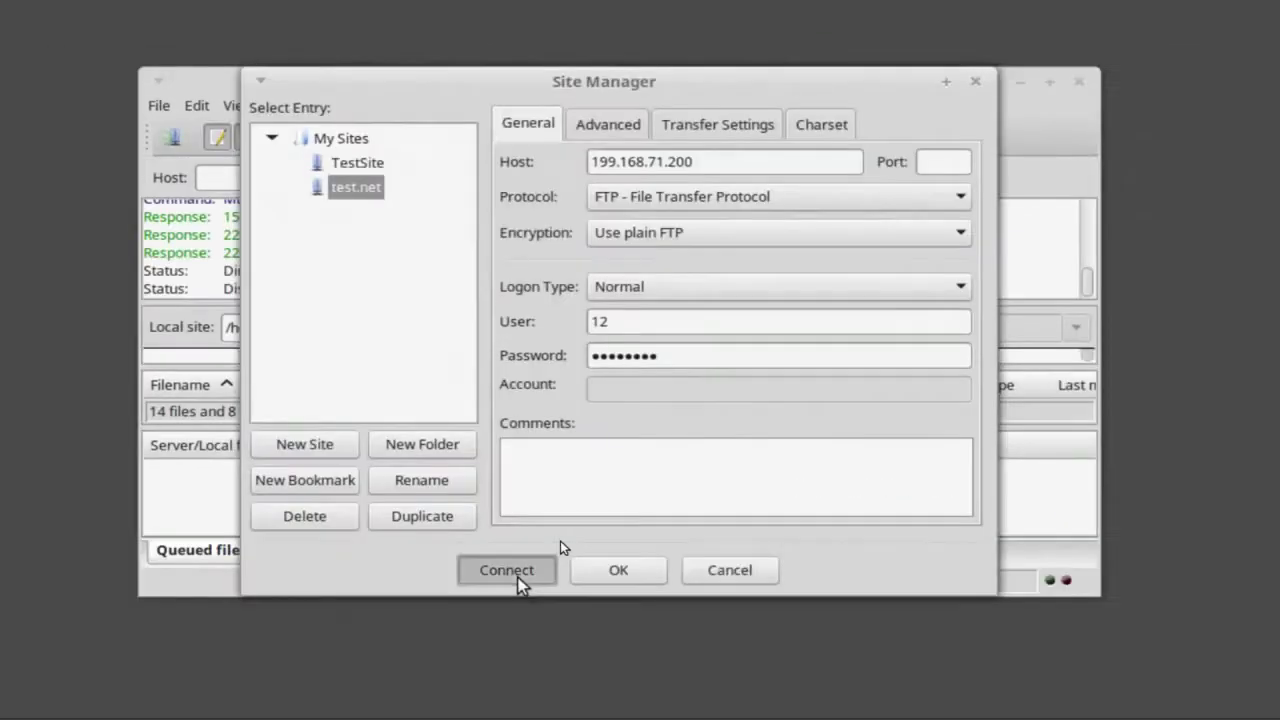
Connect to the saved hosting server from Site Manager and resize the FileZilla window.
click(519, 583)
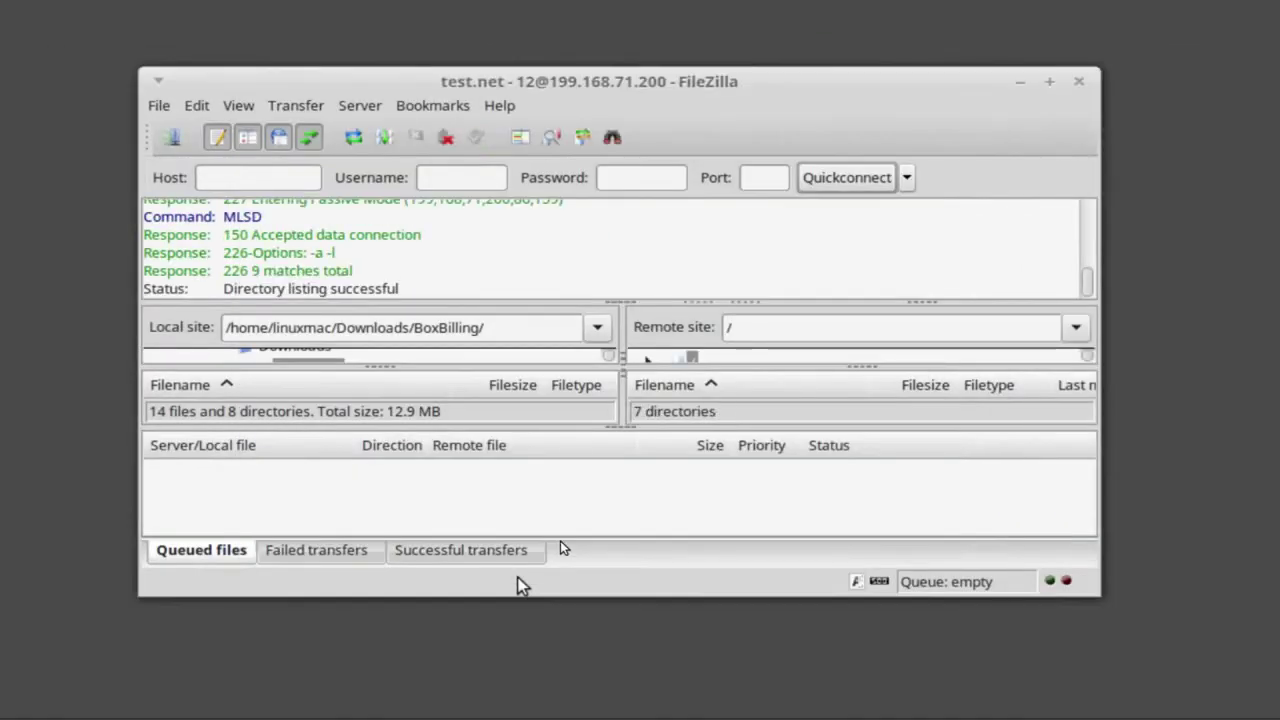
click(1046, 84)
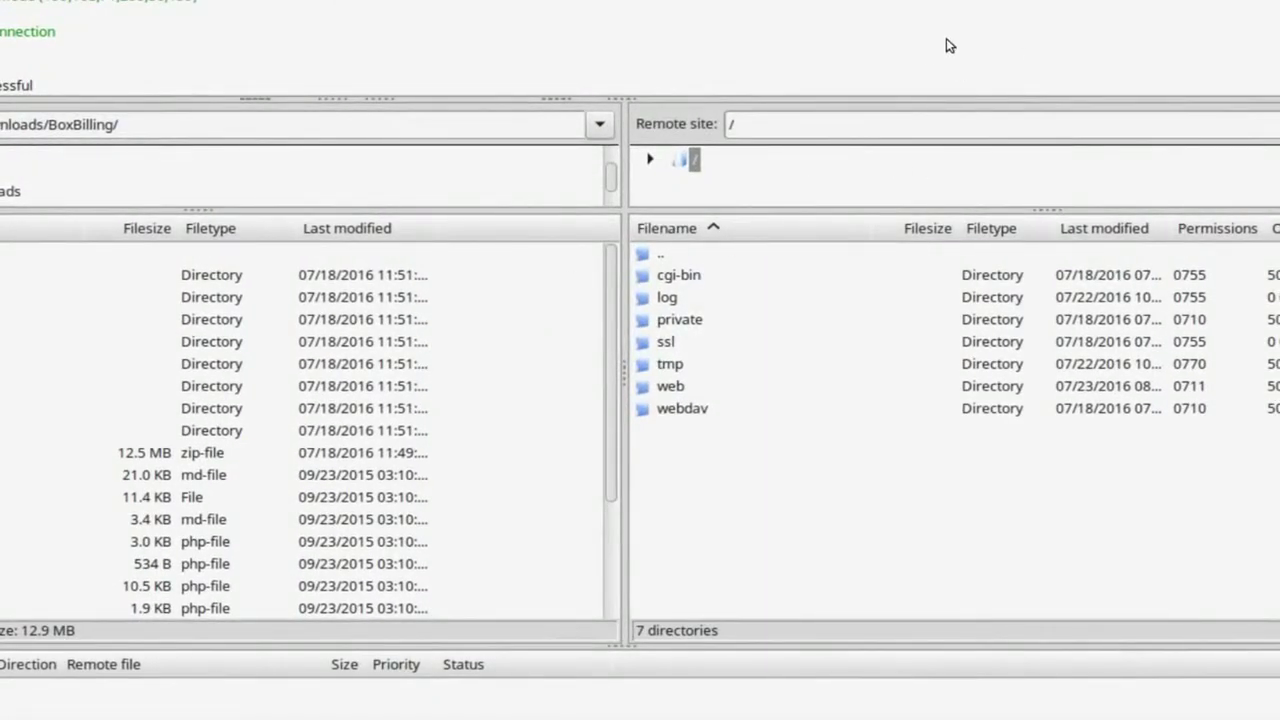
drag(888, 34, 510, 30)
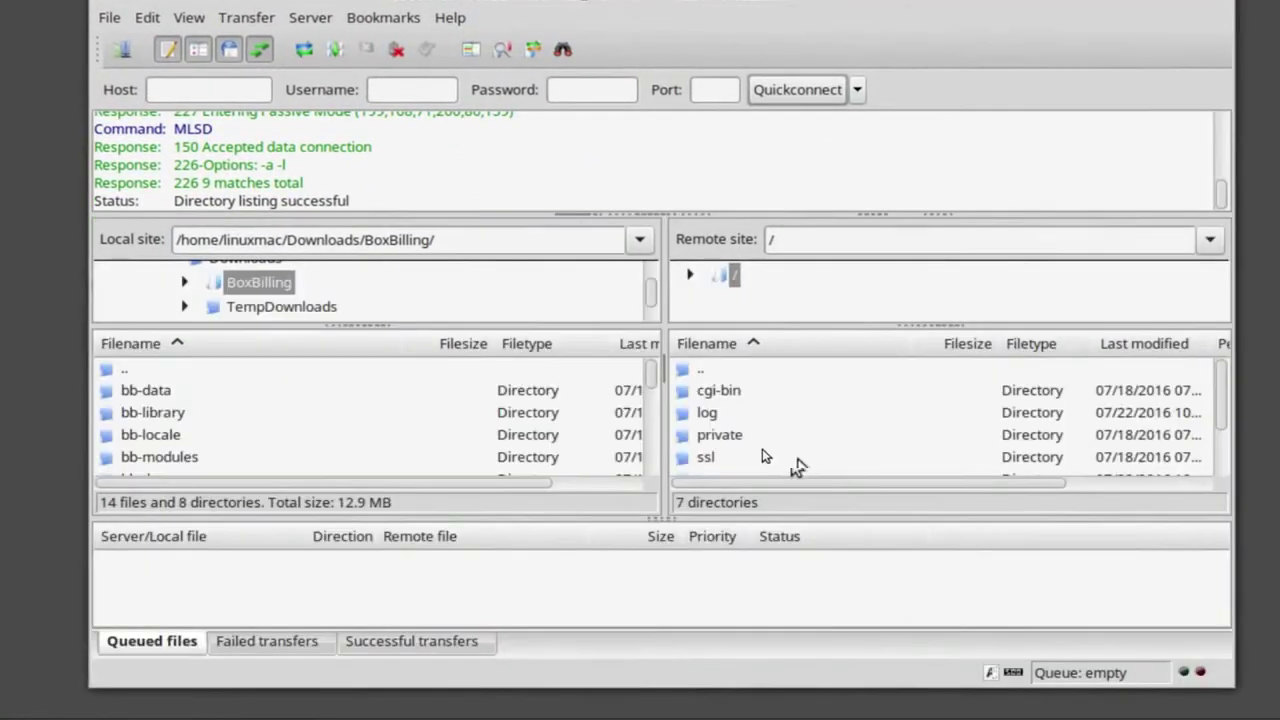
scroll(748, 428, down, 1)
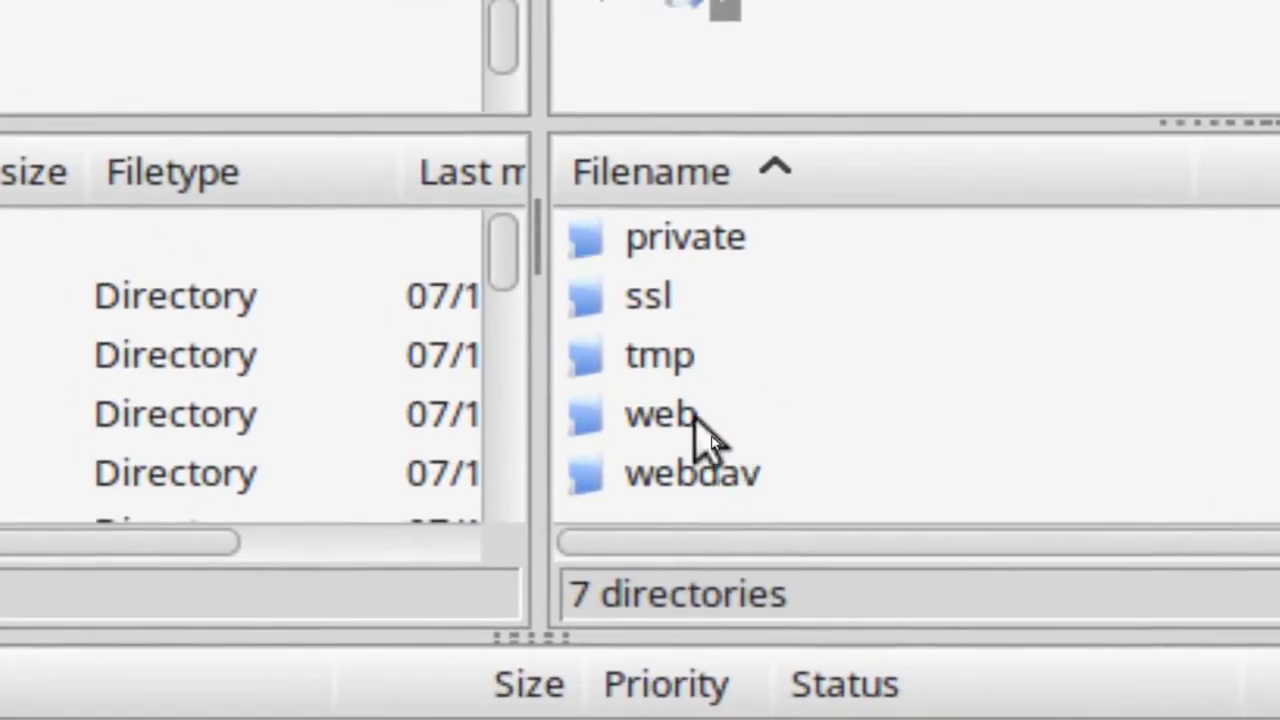
Open the remote /web/humhub directory and move the local pane up to Downloads.
click(683, 418)
double_click(683, 418)
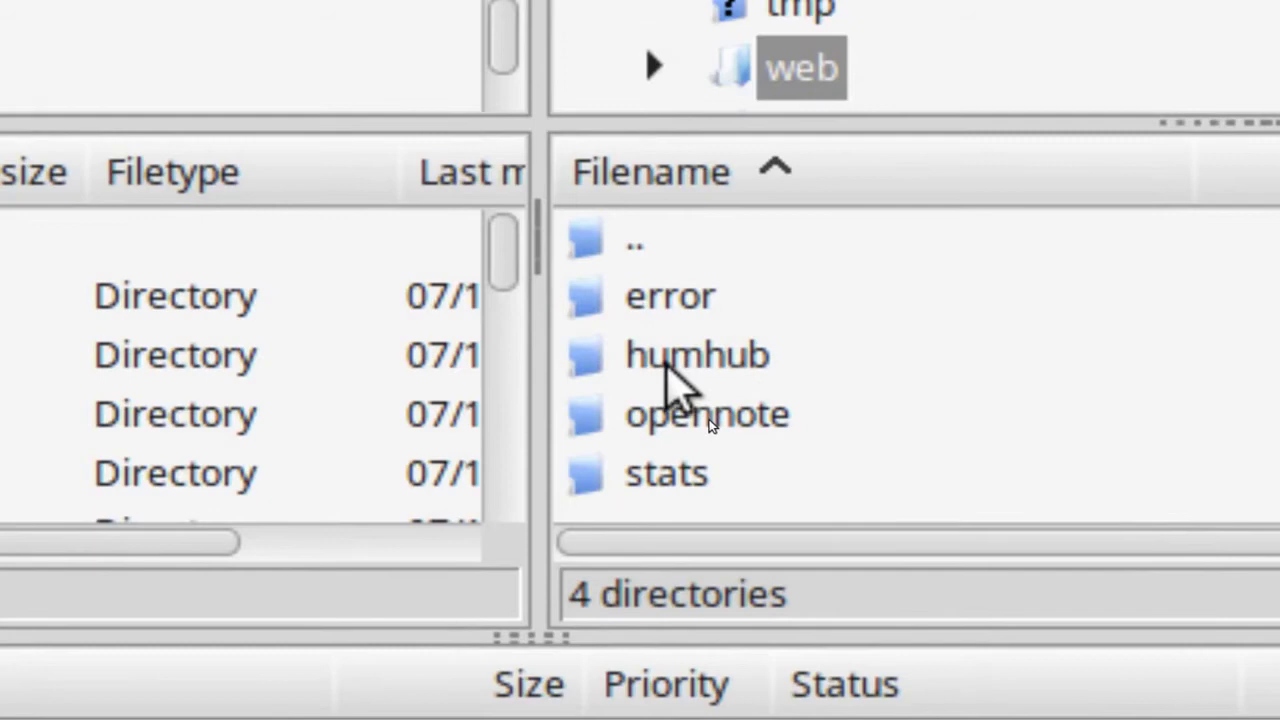
double_click(668, 365)
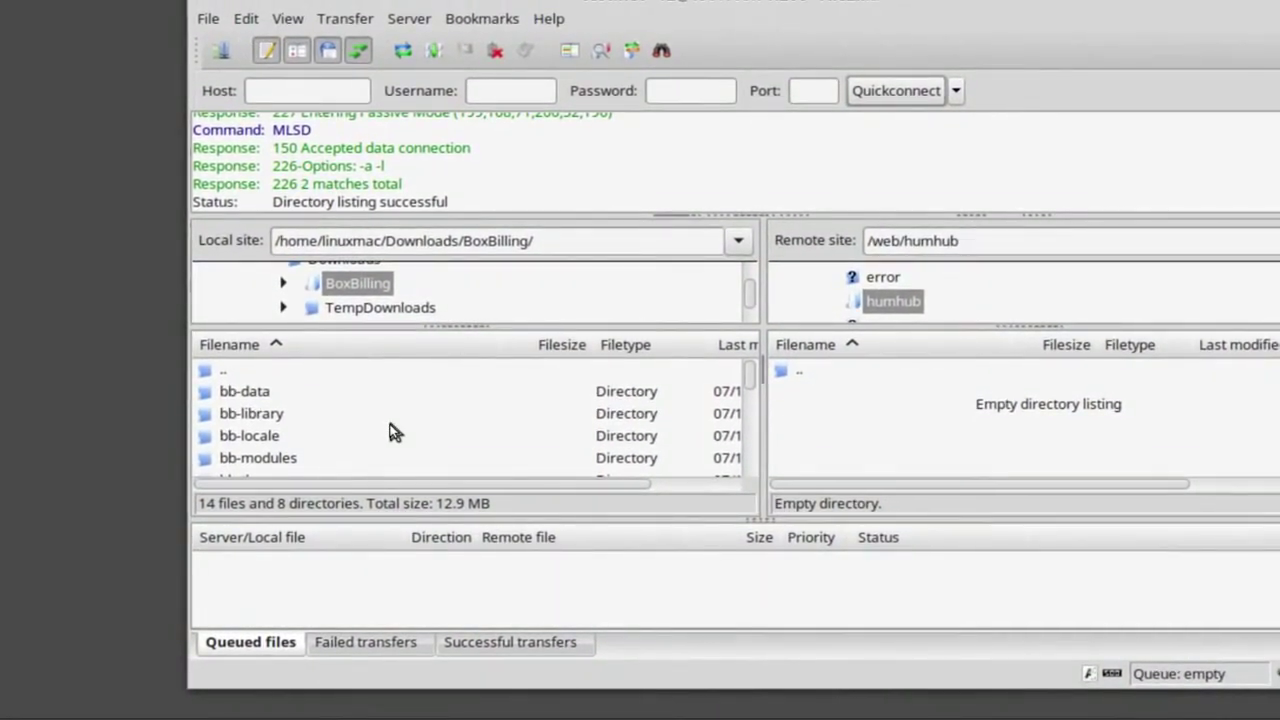
double_click(234, 369)
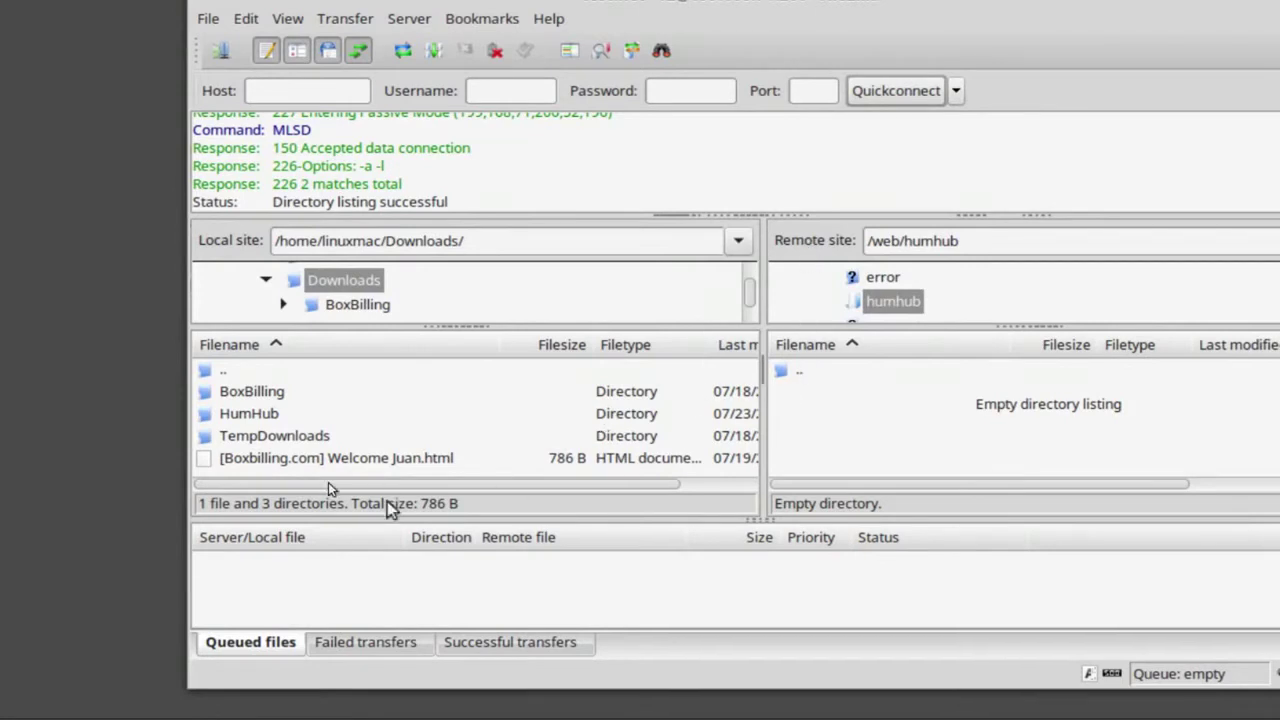
Upload every file and folder from local HumHub/humhub-1.0.1 into remote /web/humhub.
double_click(272, 416)
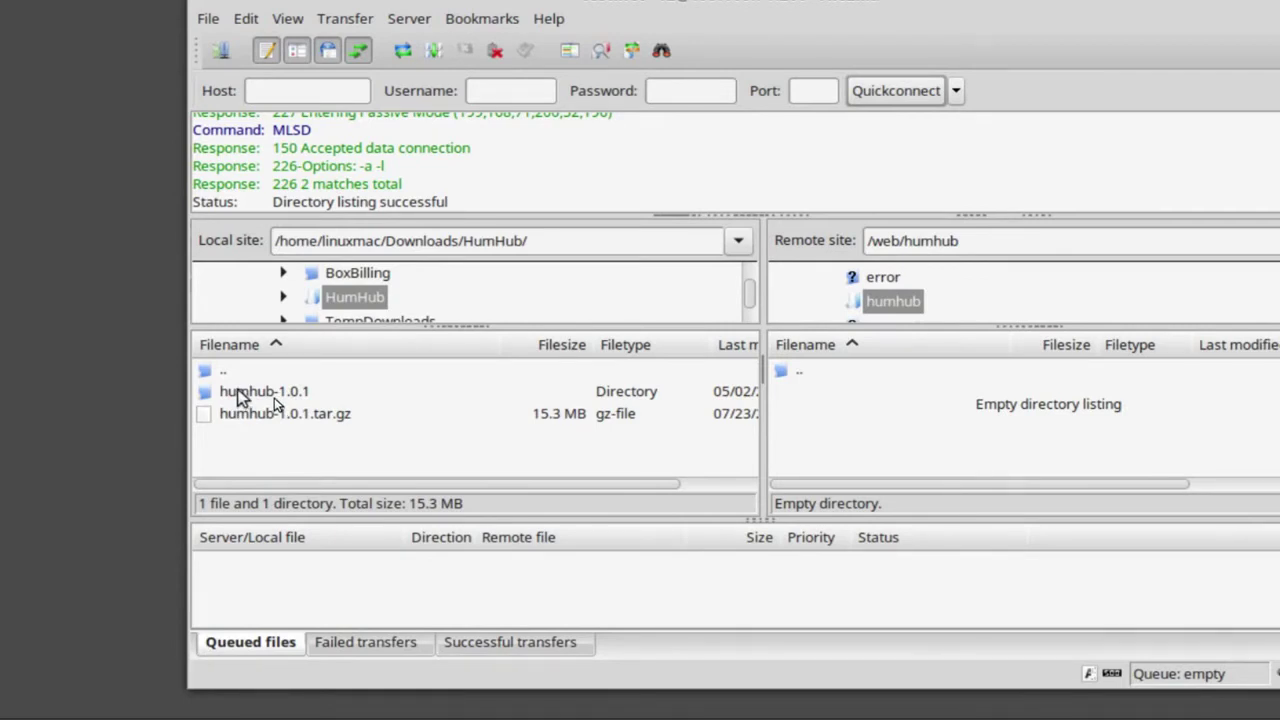
double_click(243, 394)
click(352, 425)
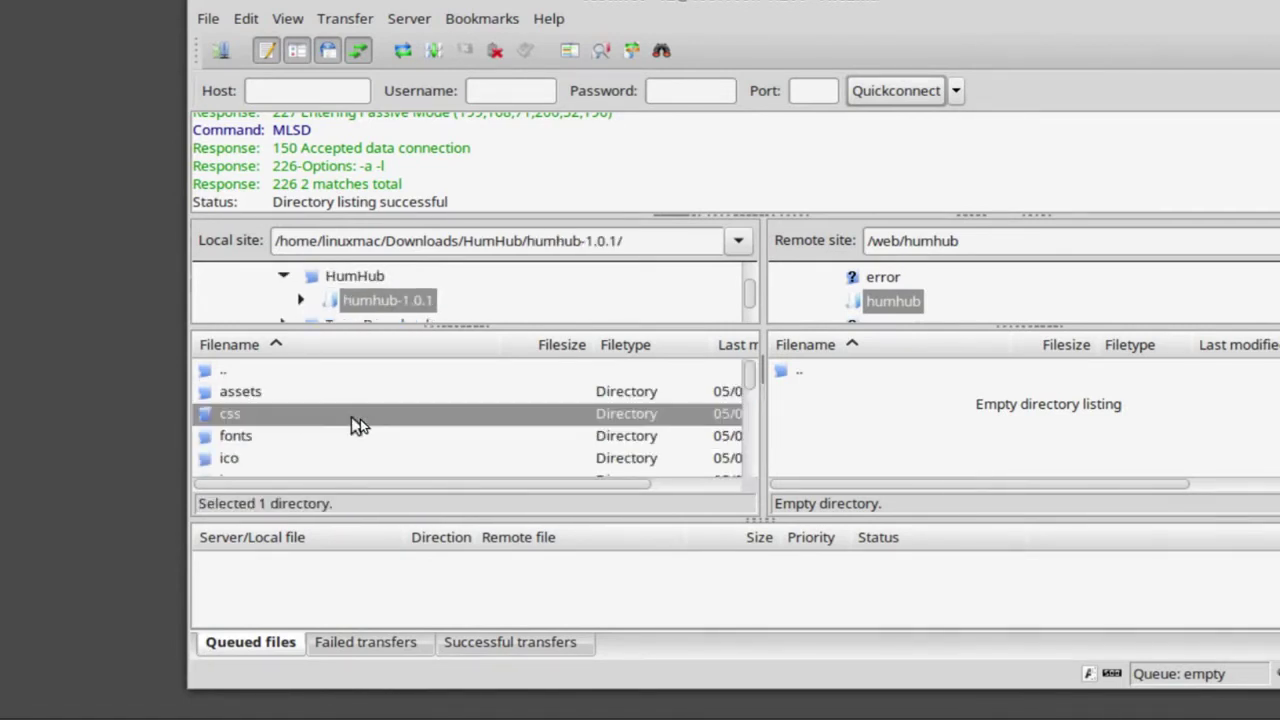
key(ctrl+a)
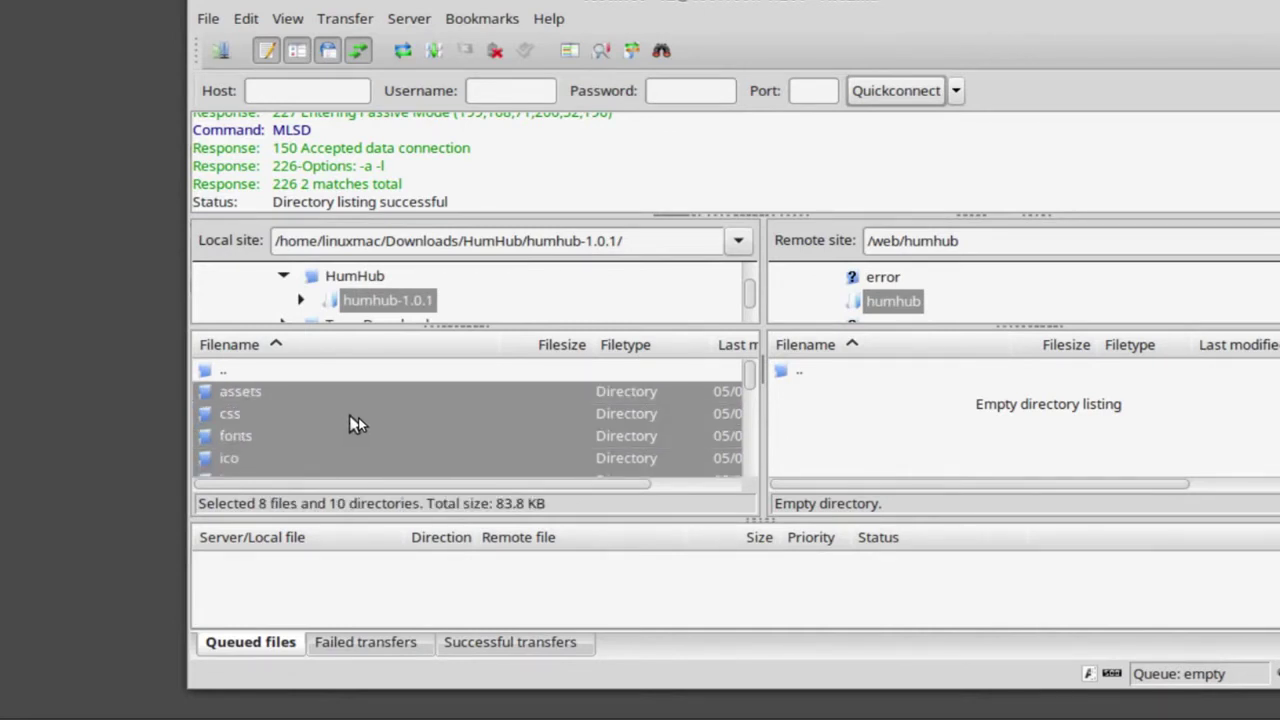
drag(353, 422, 866, 449)
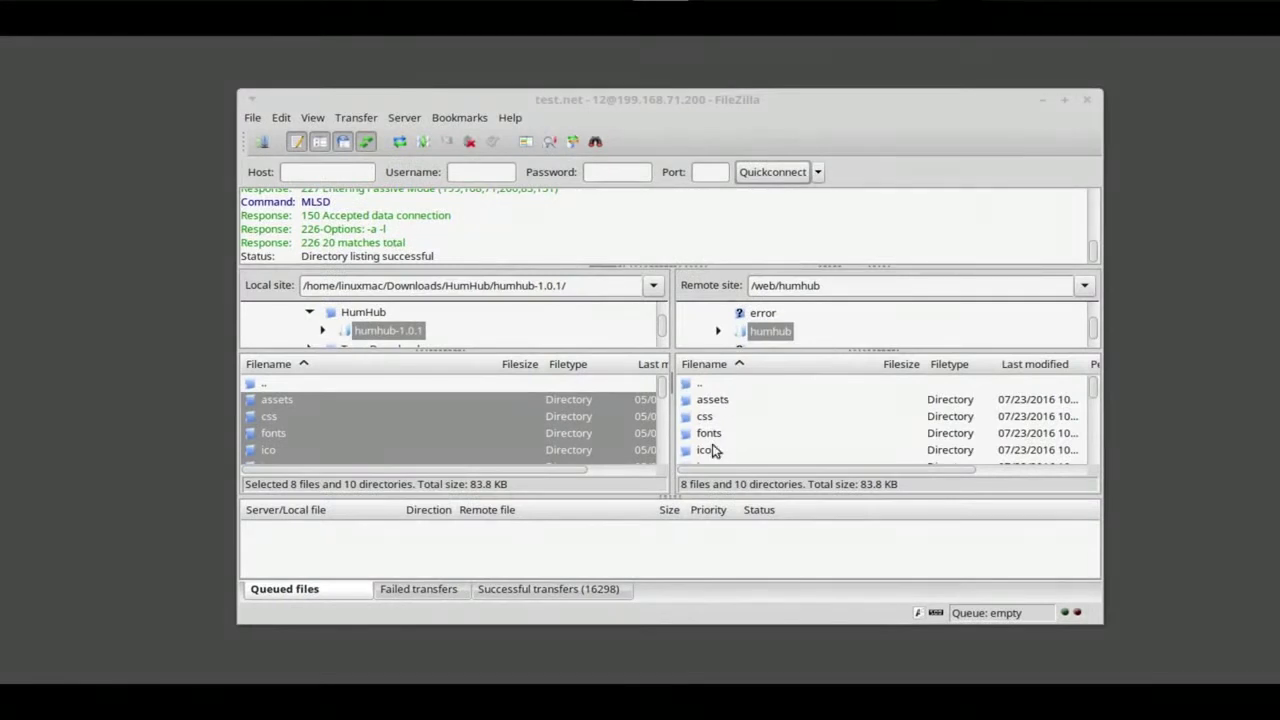
Compare the local and remote listings in full-screen FileZilla, then disconnect from the server.
click(1058, 100)
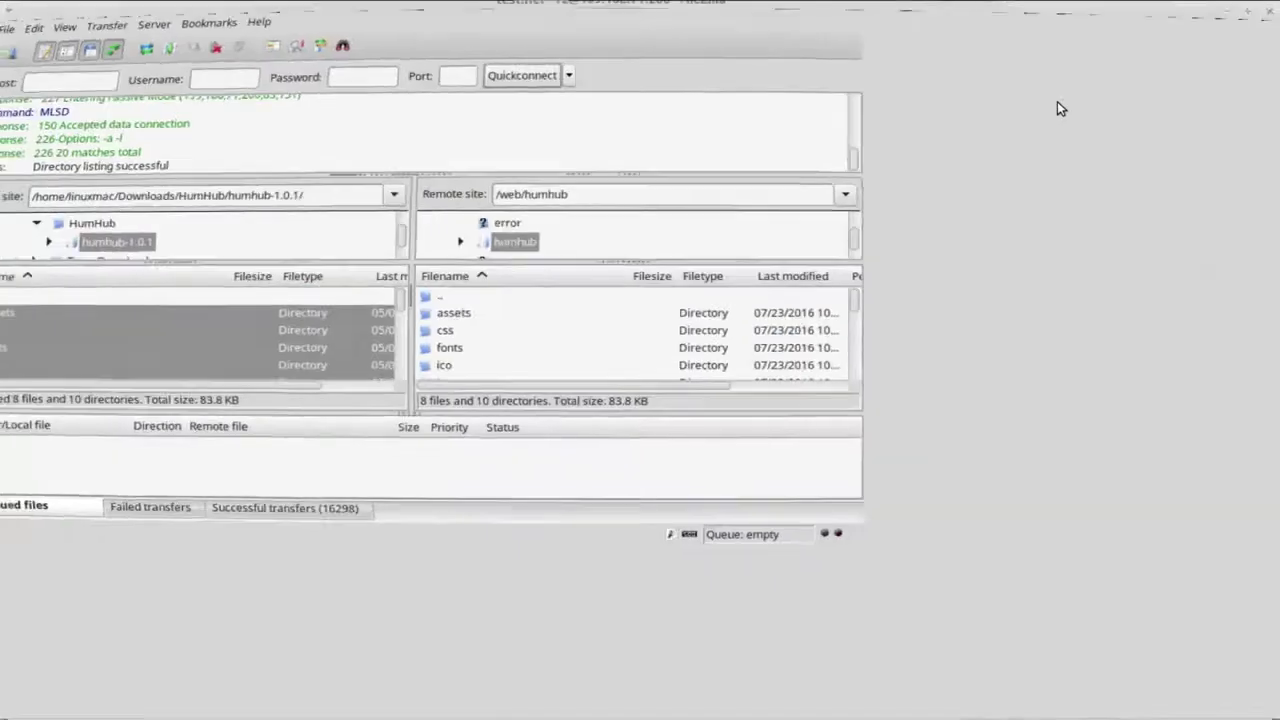
scroll(796, 455, down, 1)
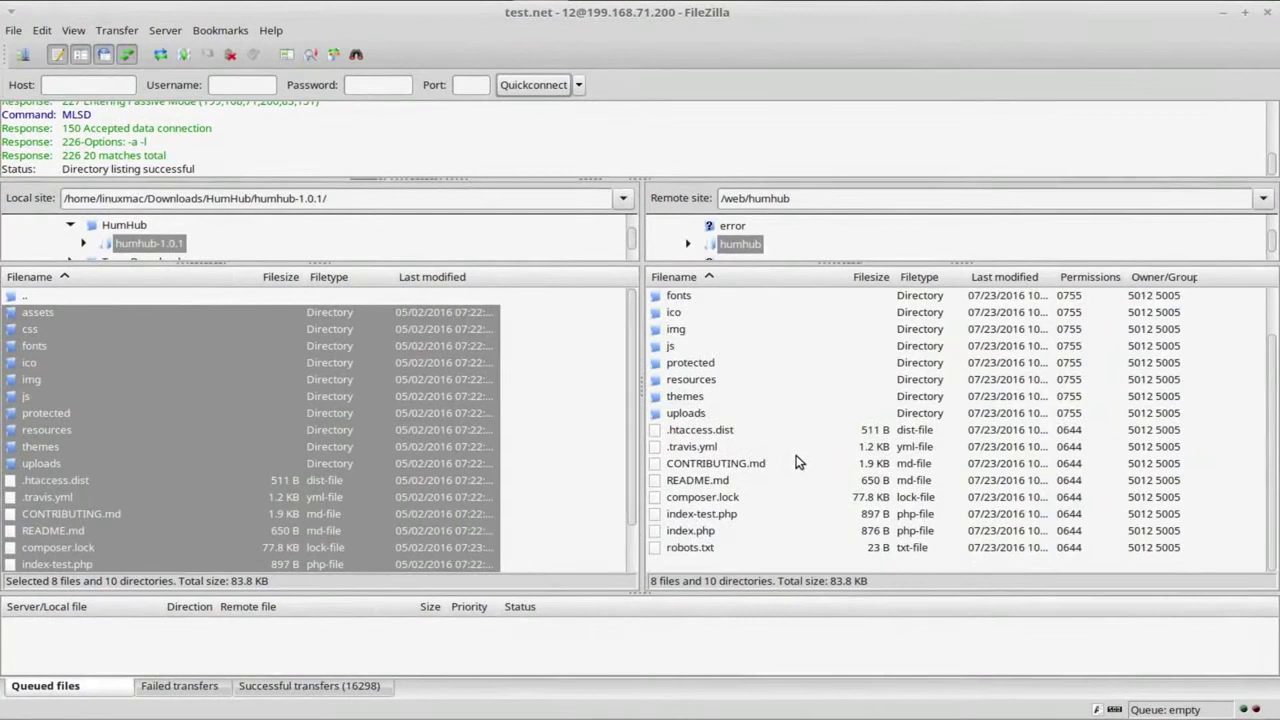
scroll(795, 456, up, 1)
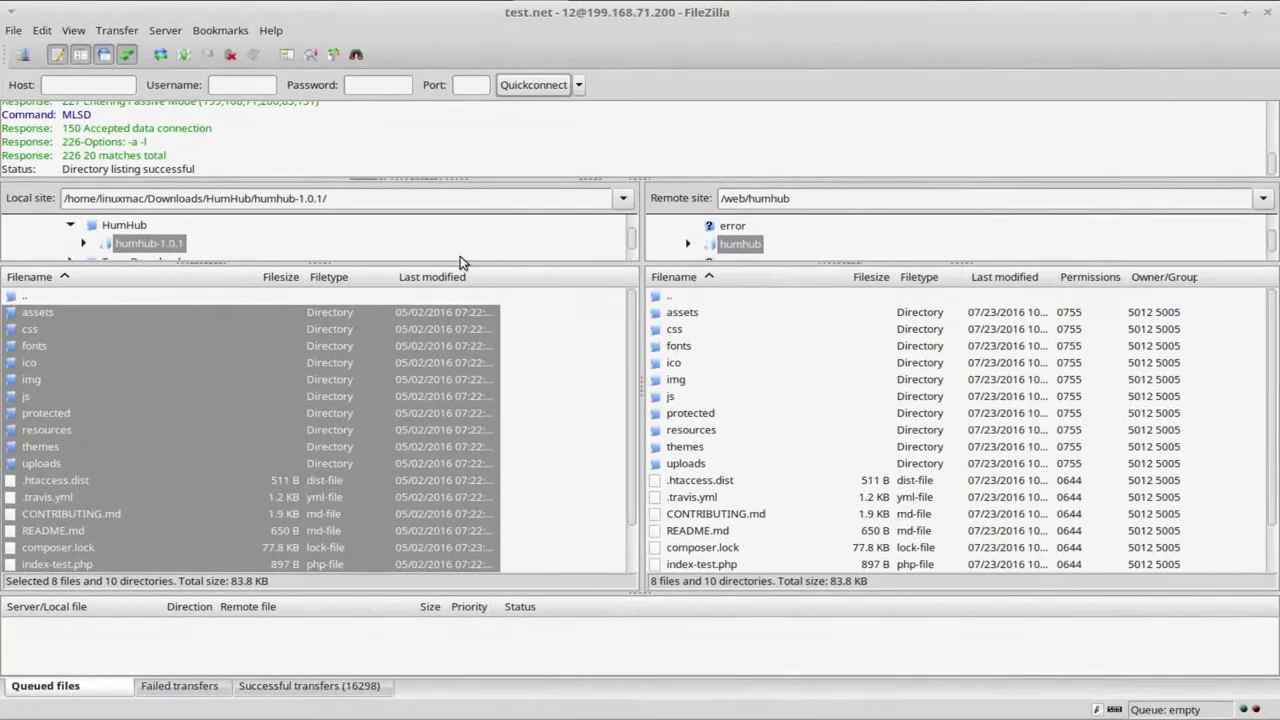
click(230, 55)
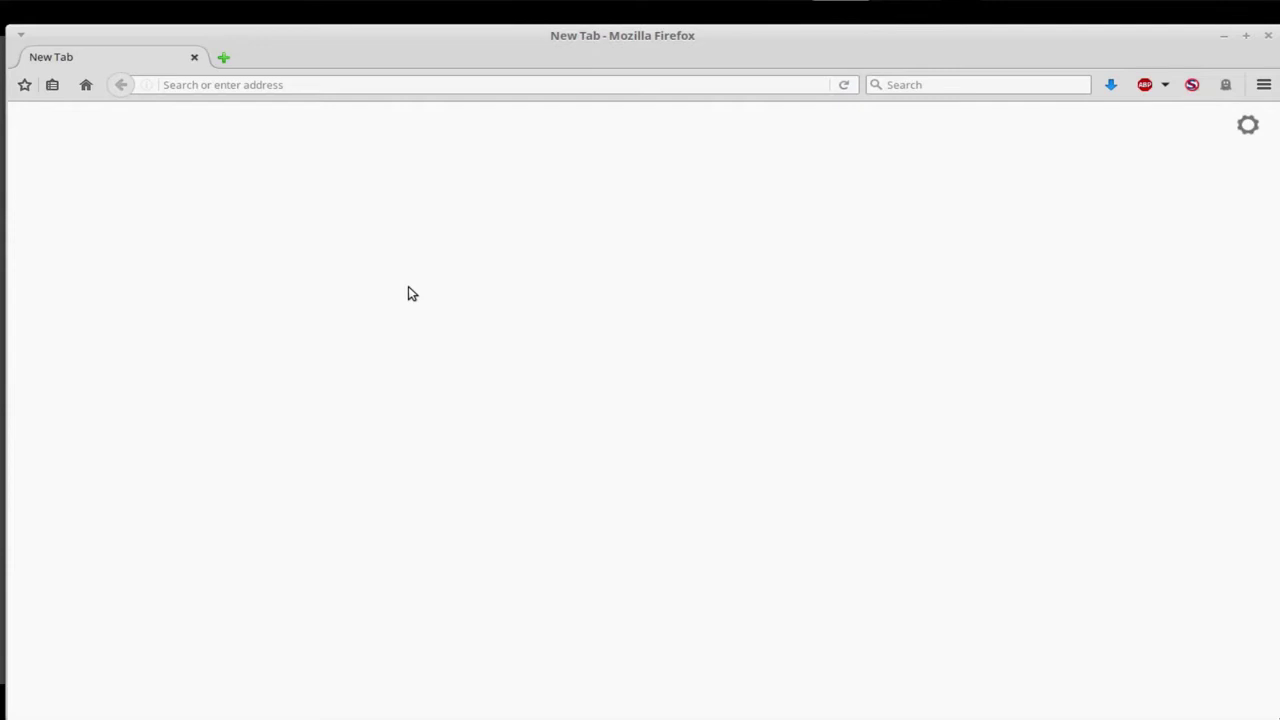
Switch to the WPS Writer tutorial document and highlight 'Upload' in step 2.
key(alt+Tab)
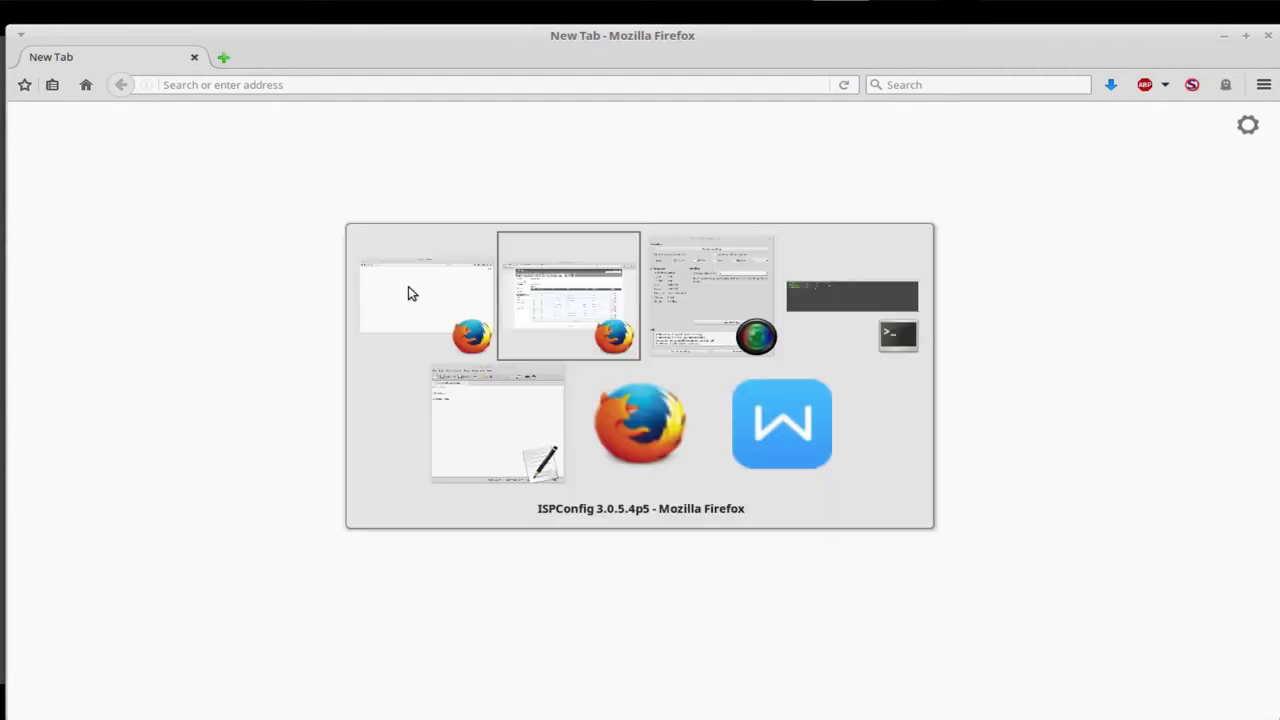
key(alt+Tab)
key(alt+Tab)
key(alt+Tab)
key(alt+Tab)
key(alt+Tab)
key(alt+Tab)
key(alt+Tab)
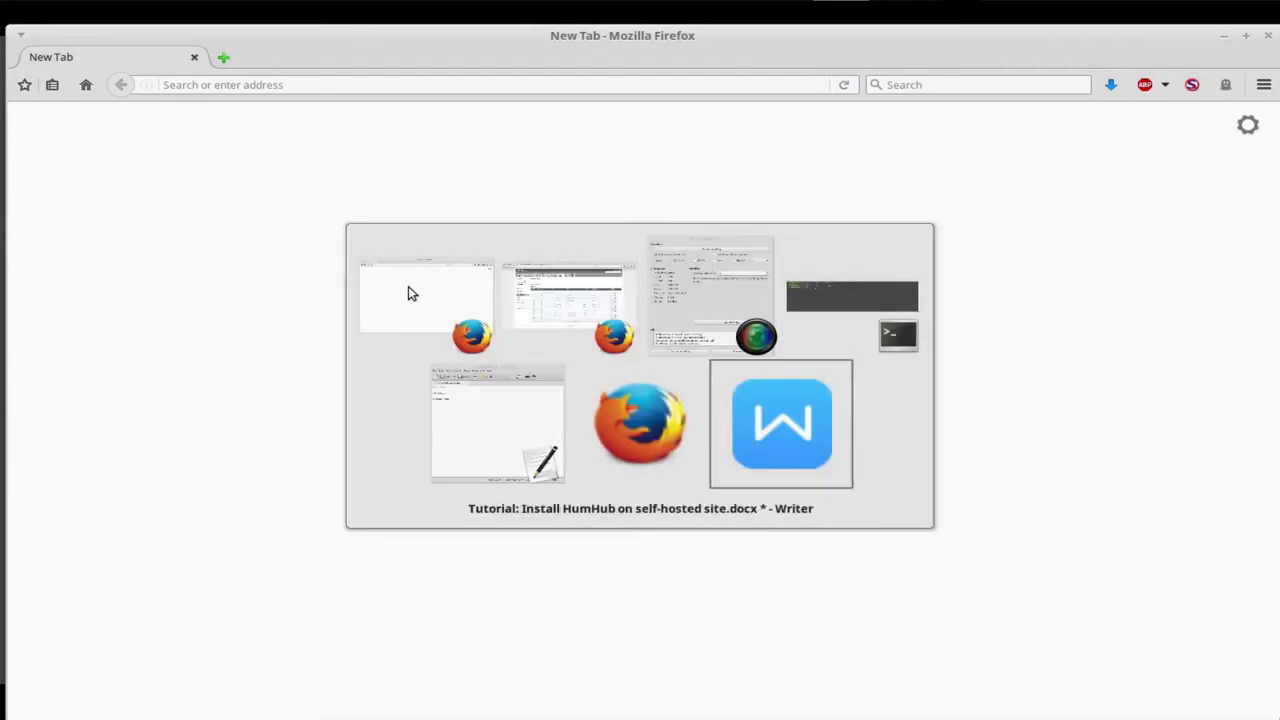
key(alt+Tab)
key(alt+Tab)
key(alt+Tab)
key(alt+Tab)
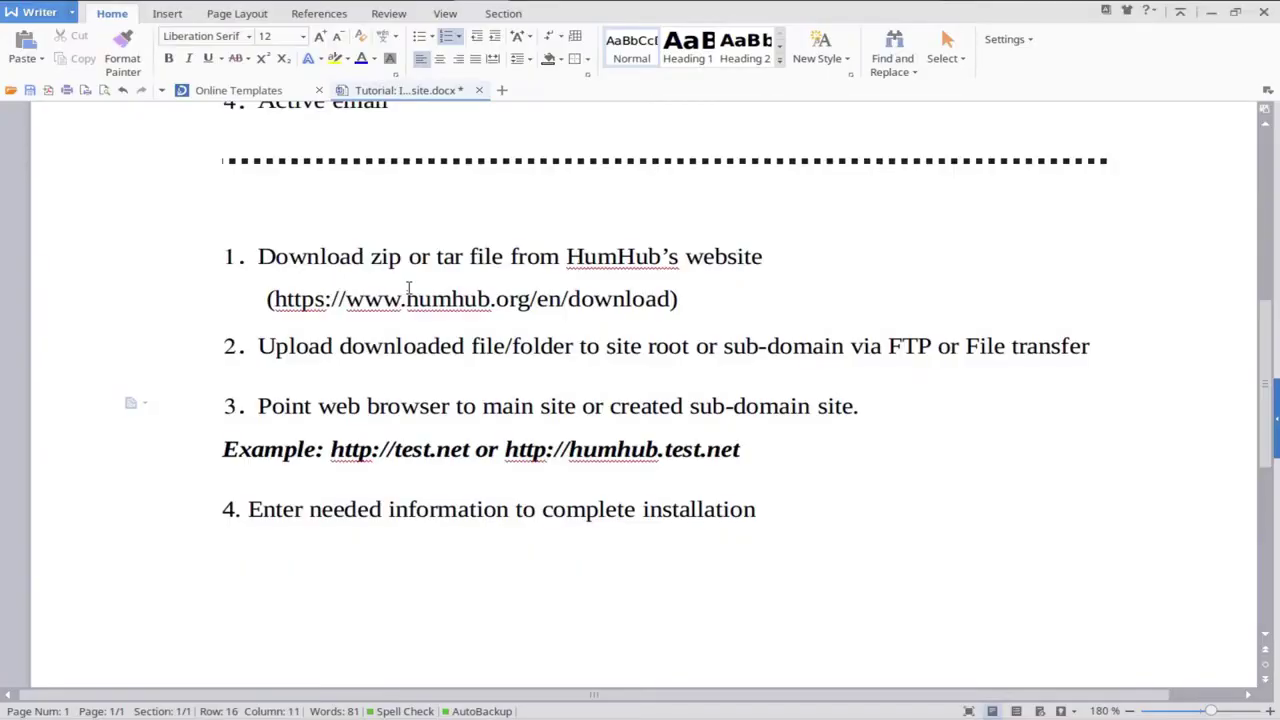
drag(250, 346, 325, 345)
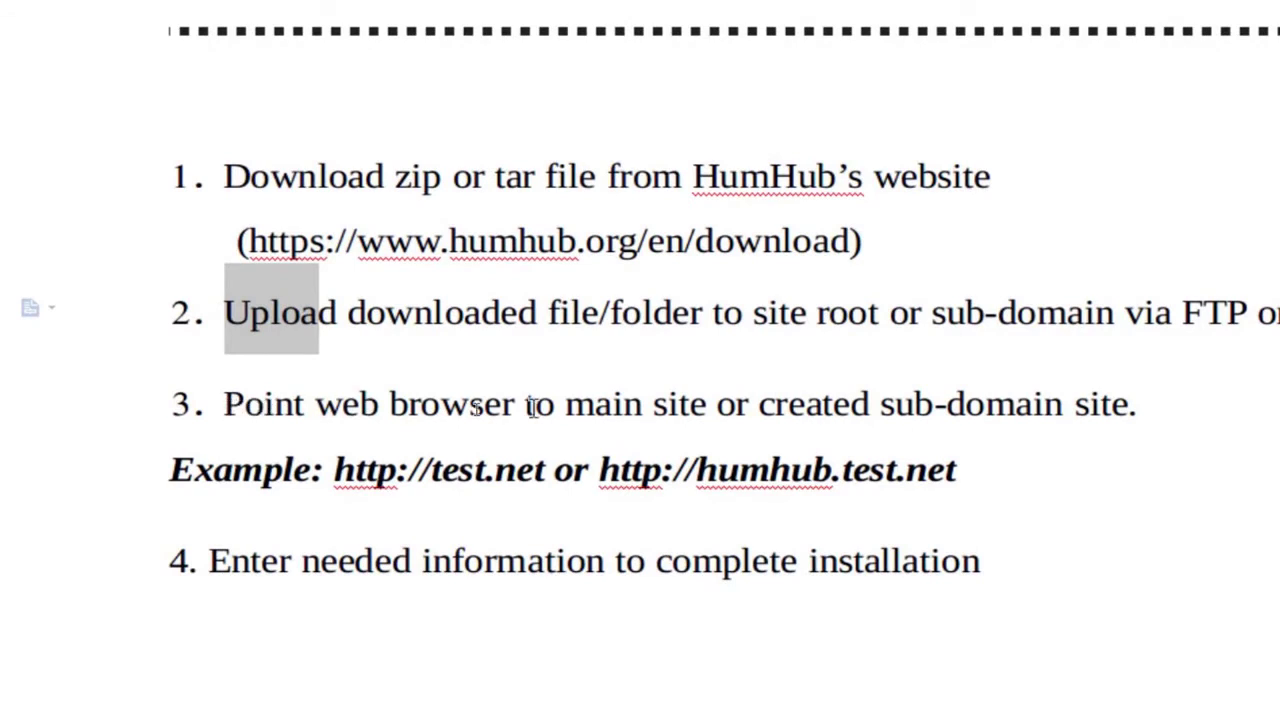
click(598, 476)
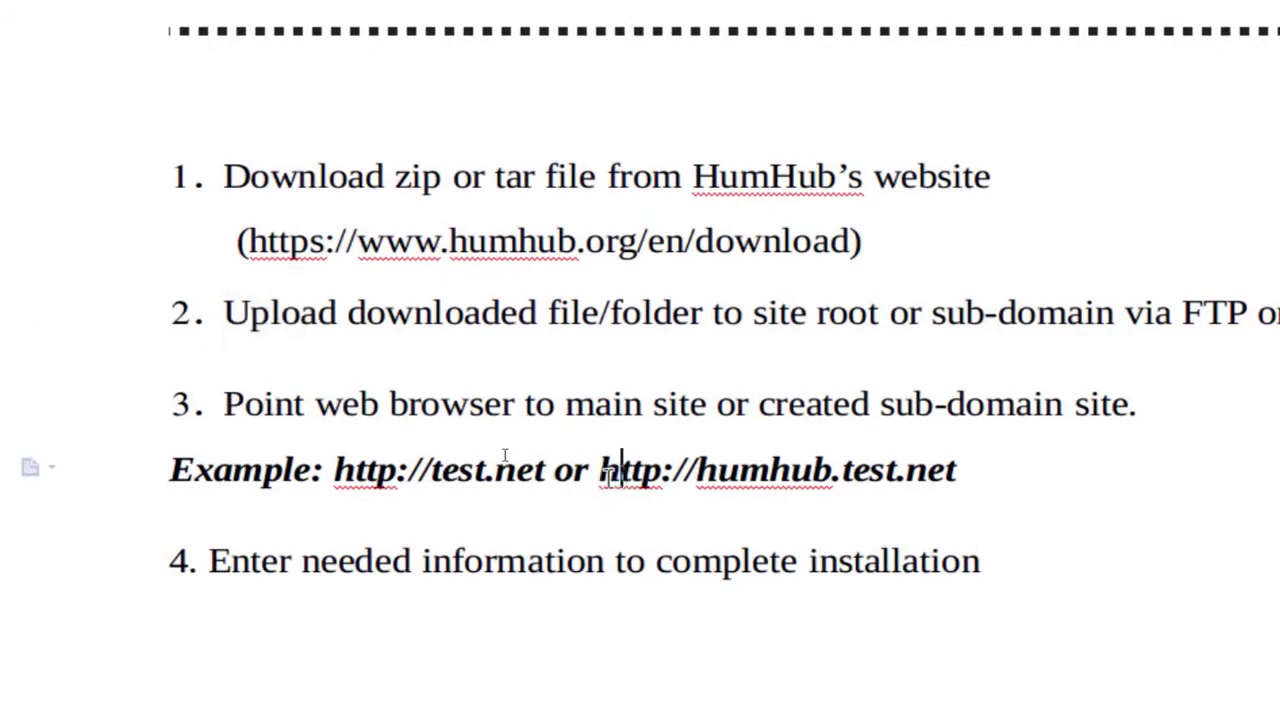
drag(600, 476, 740, 478)
drag(600, 474, 962, 474)
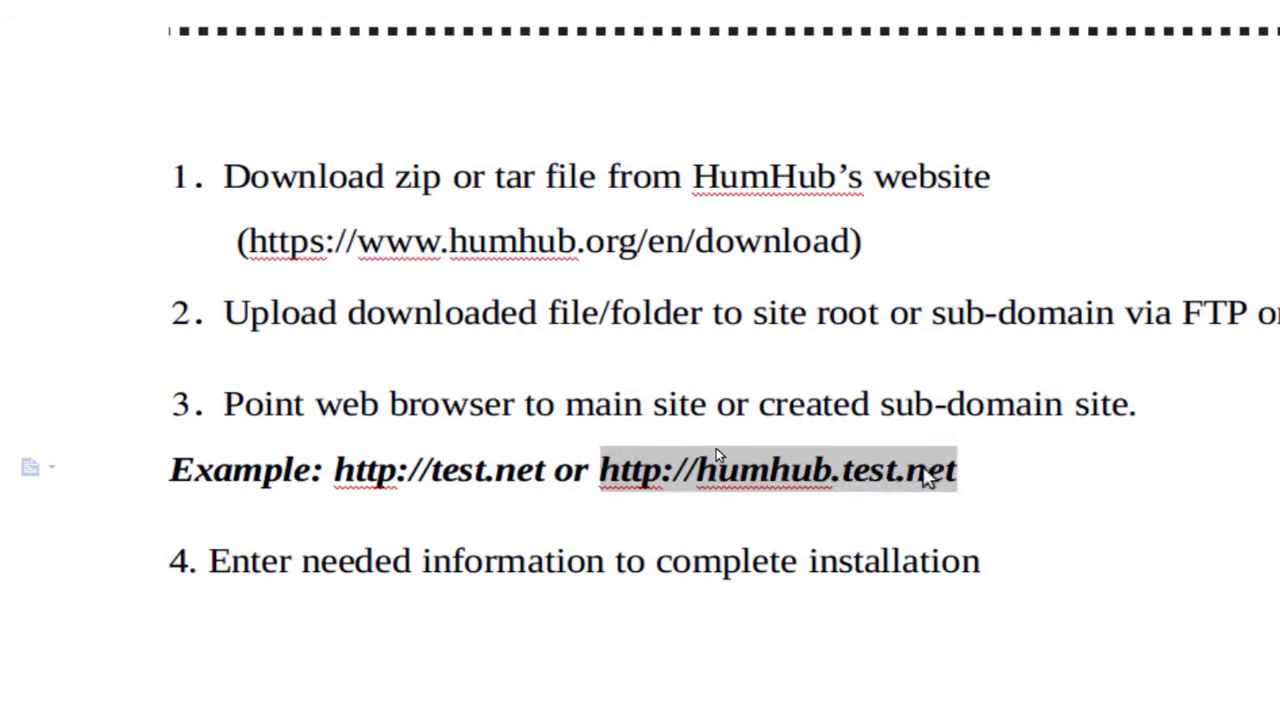
right_click(912, 470)
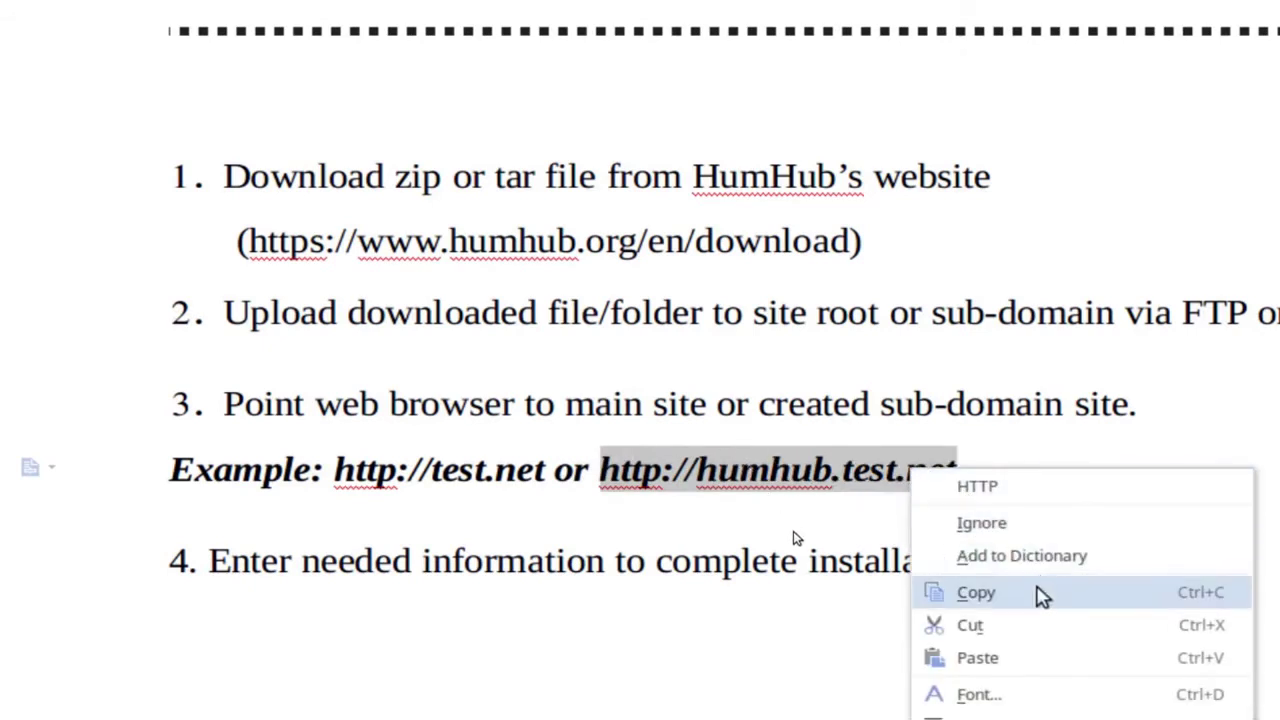
click(1028, 610)
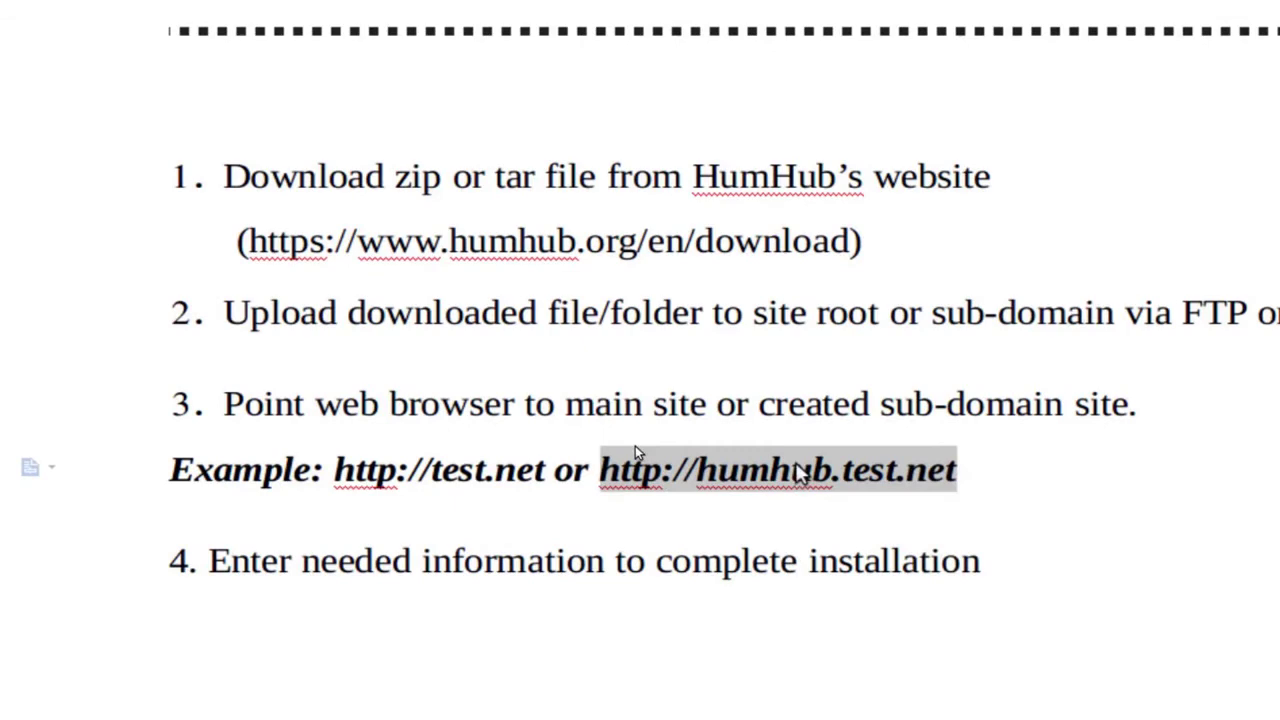
click(793, 470)
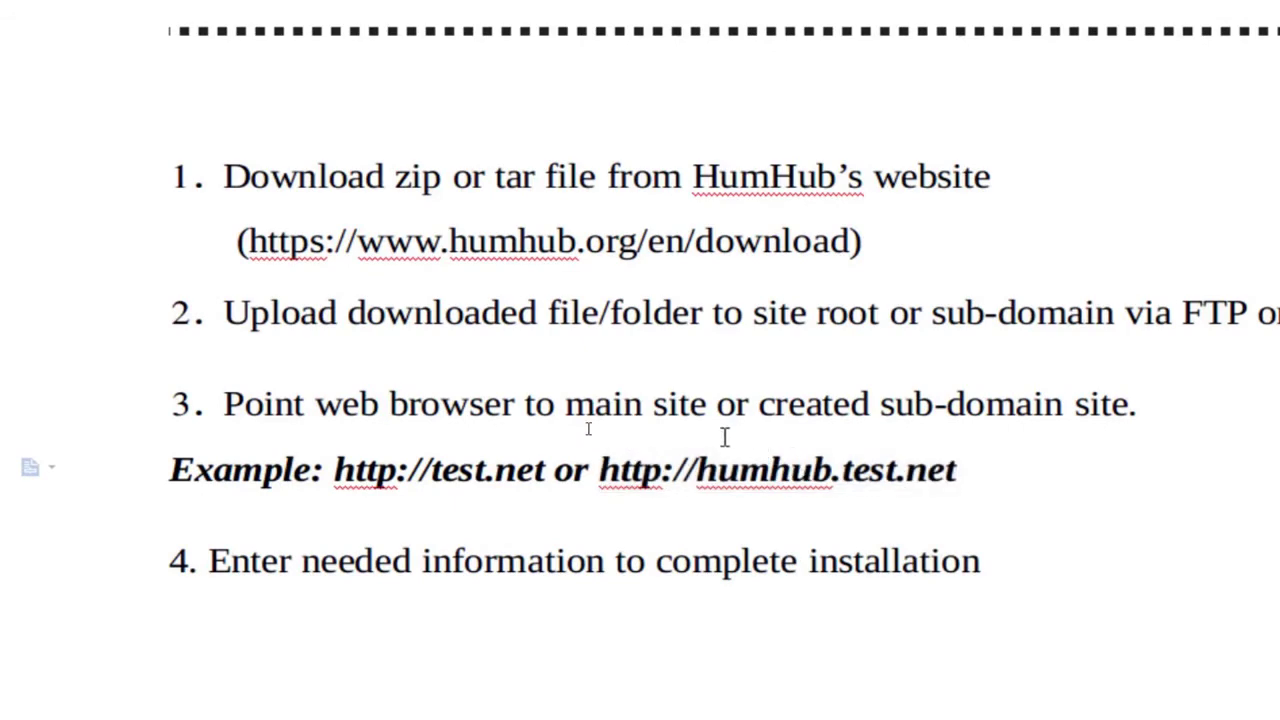
text(!!!!!!!!!!!!!!!)
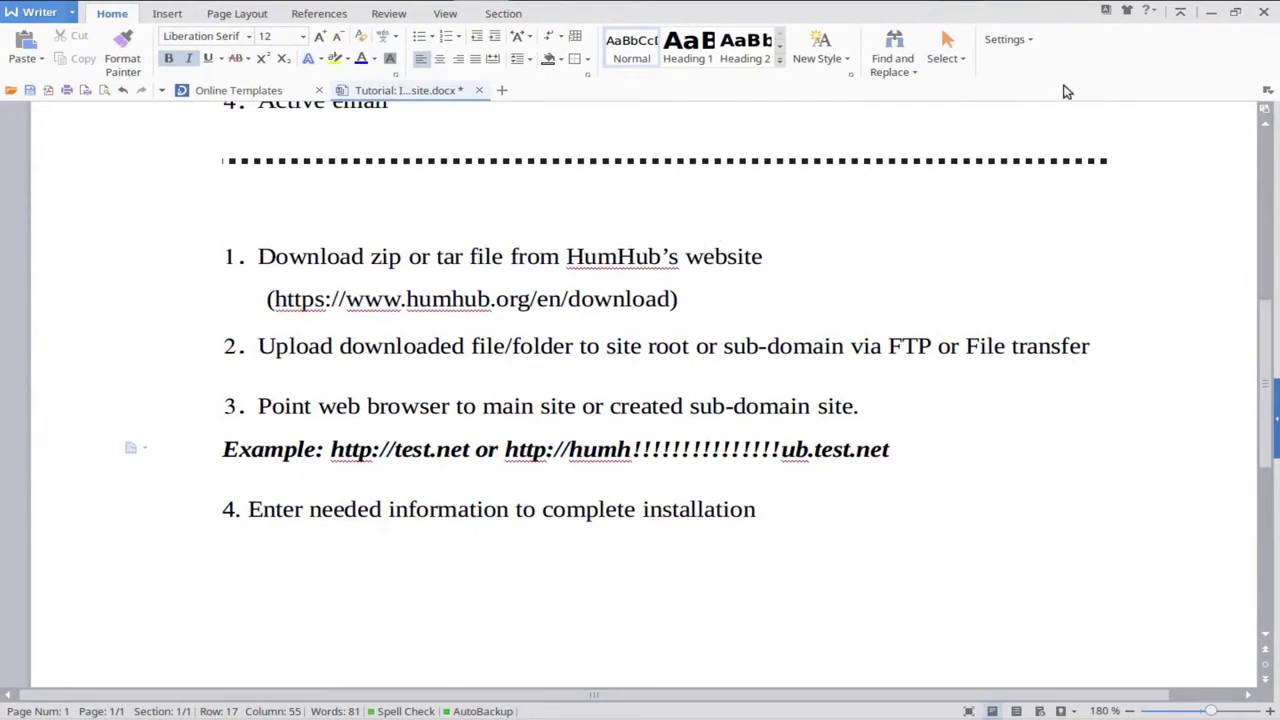
click(1210, 12)
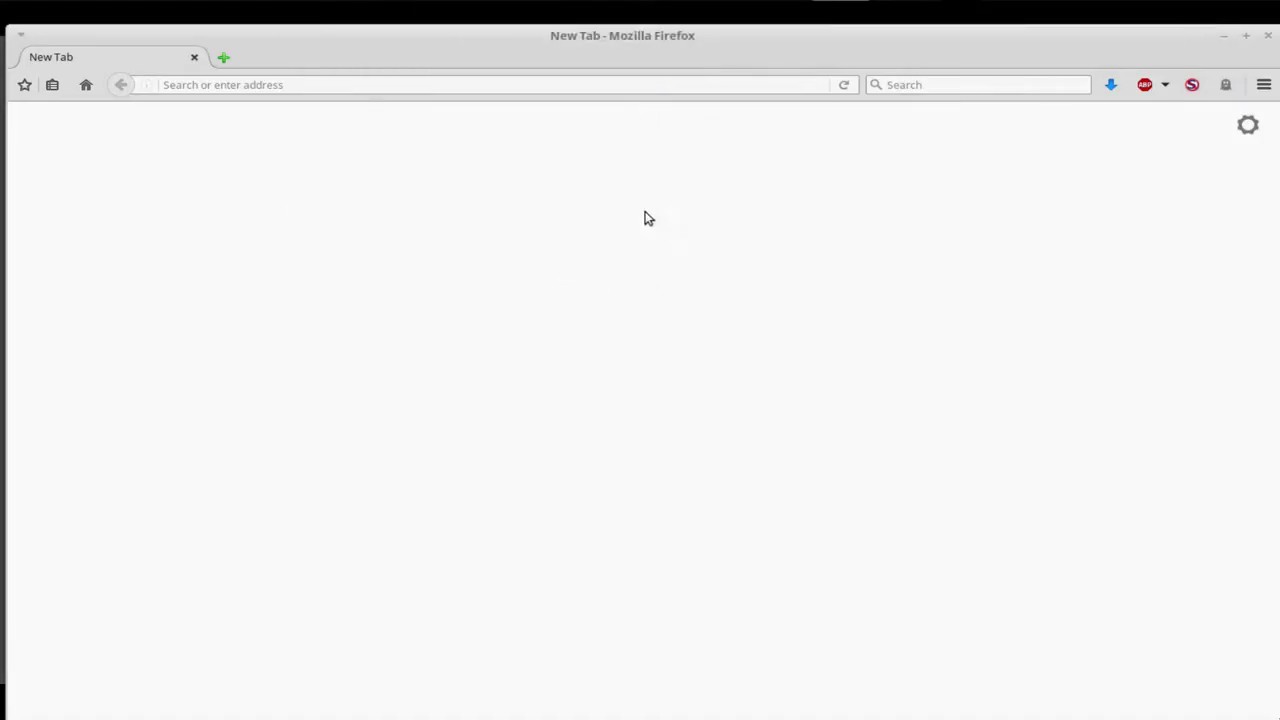
click(340, 86)
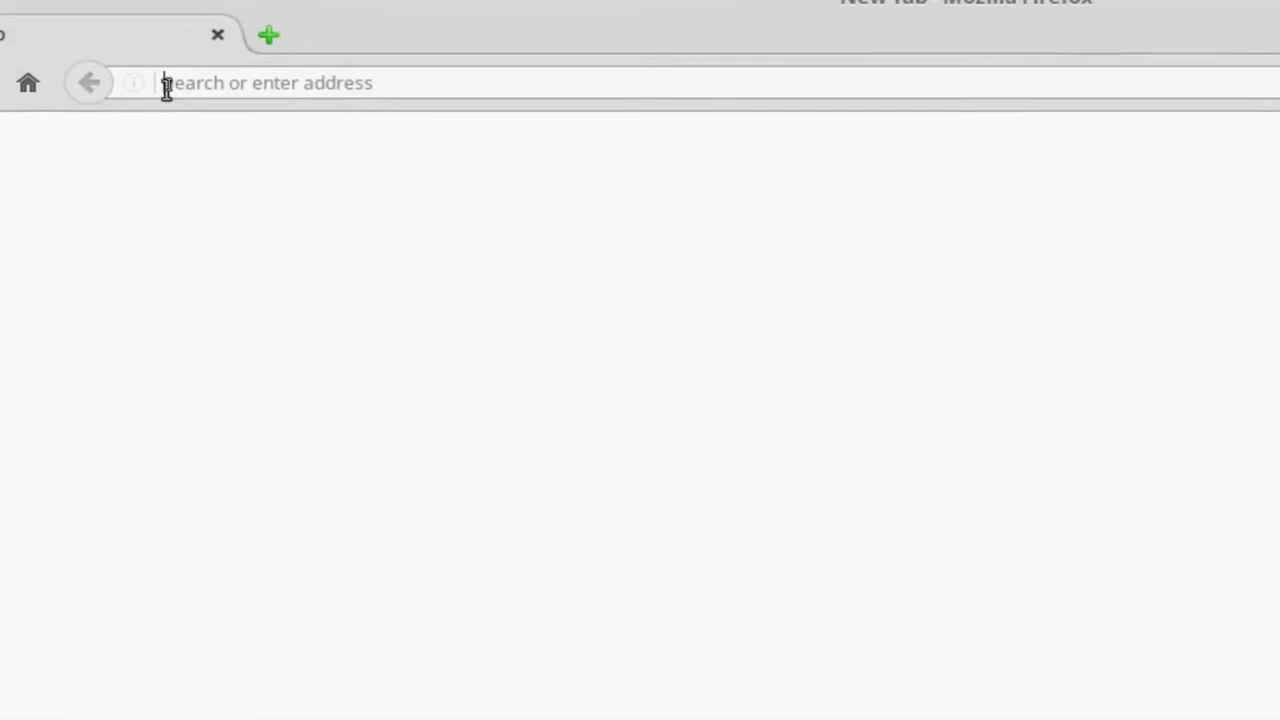
right_click(166, 86)
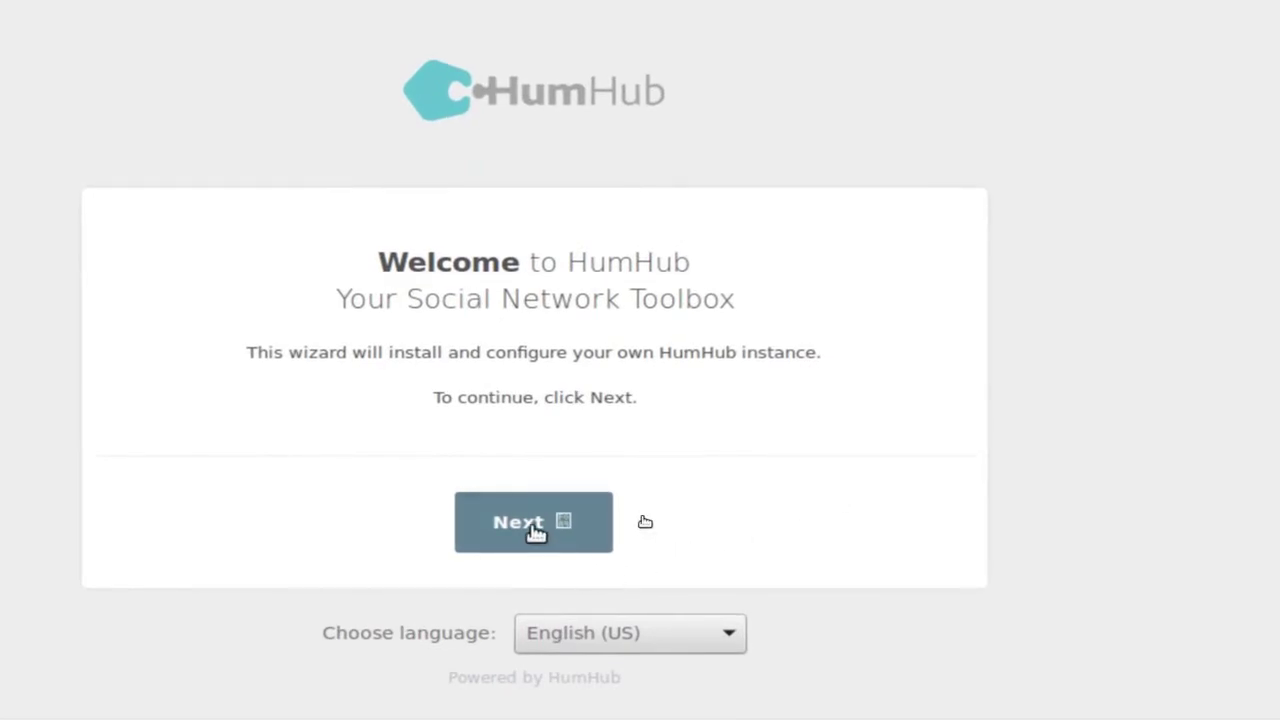
Advance to the System Check and review the results, including the optional LDAP Support hint.
click(533, 528)
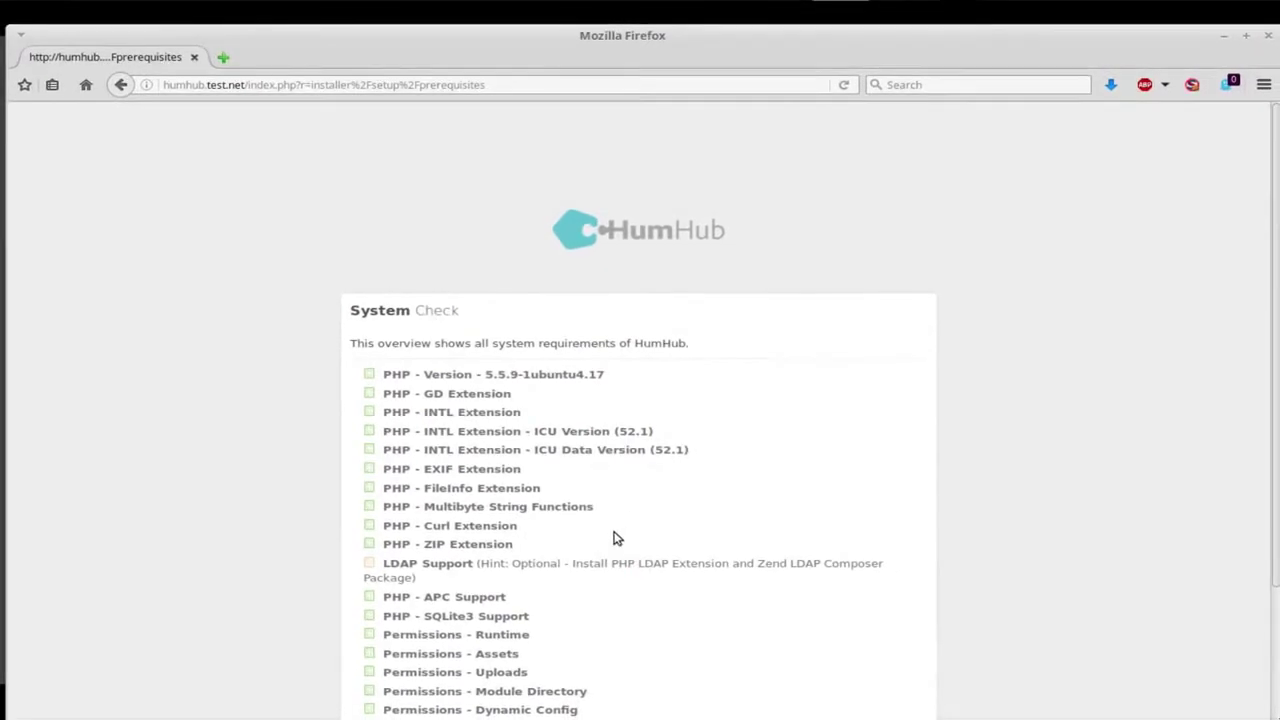
scroll(600, 580, down, 3)
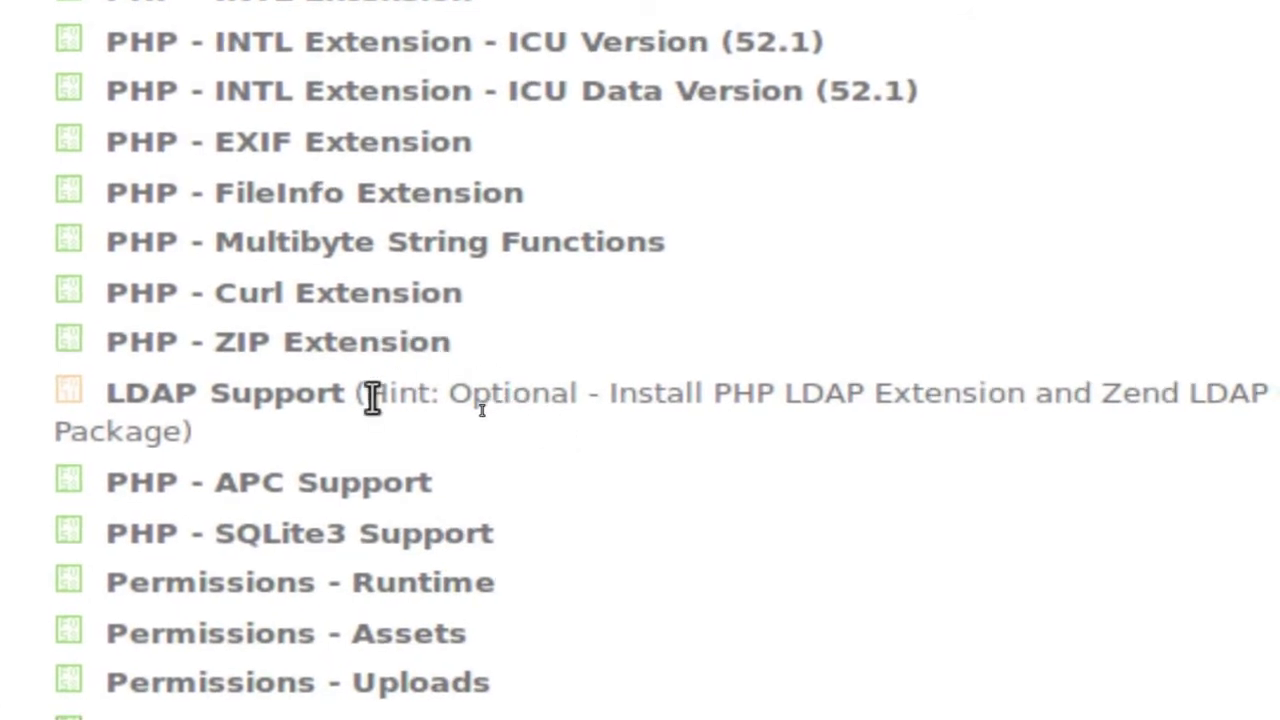
drag(368, 398, 680, 403)
click(665, 403)
drag(358, 396, 963, 437)
click(896, 434)
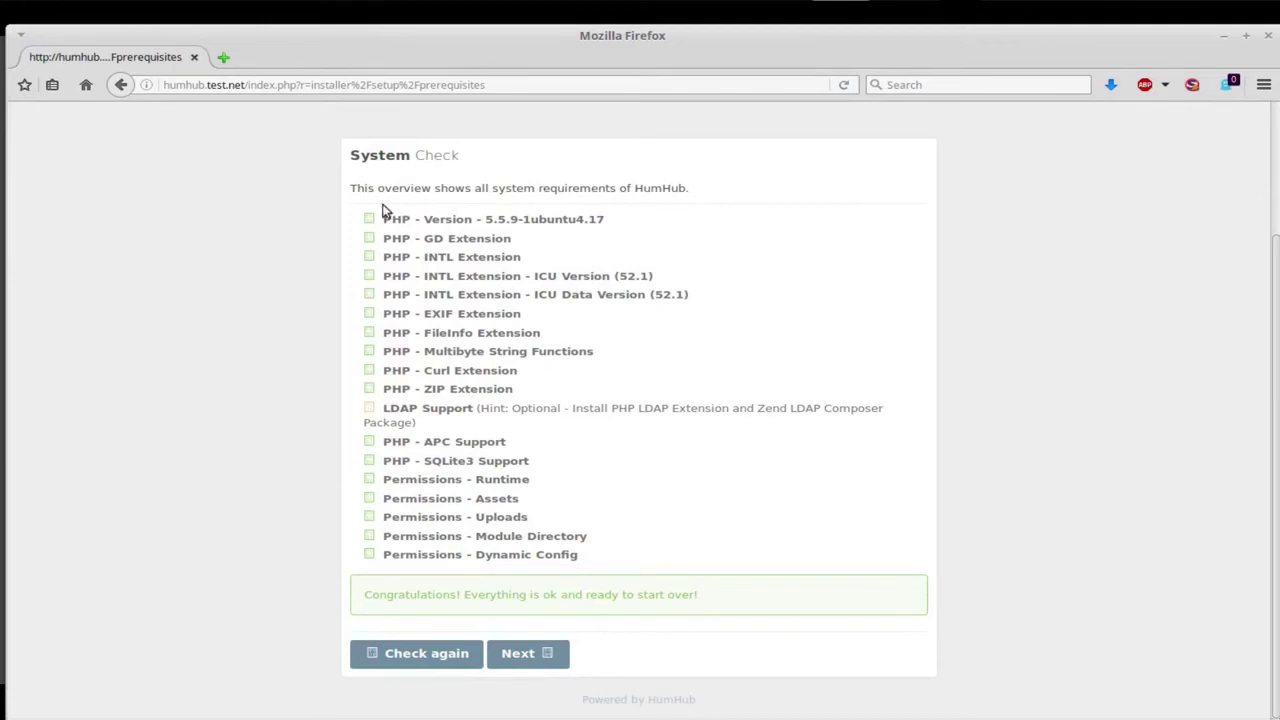
Continue to database configuration and enter localhost as the Hostname.
click(520, 655)
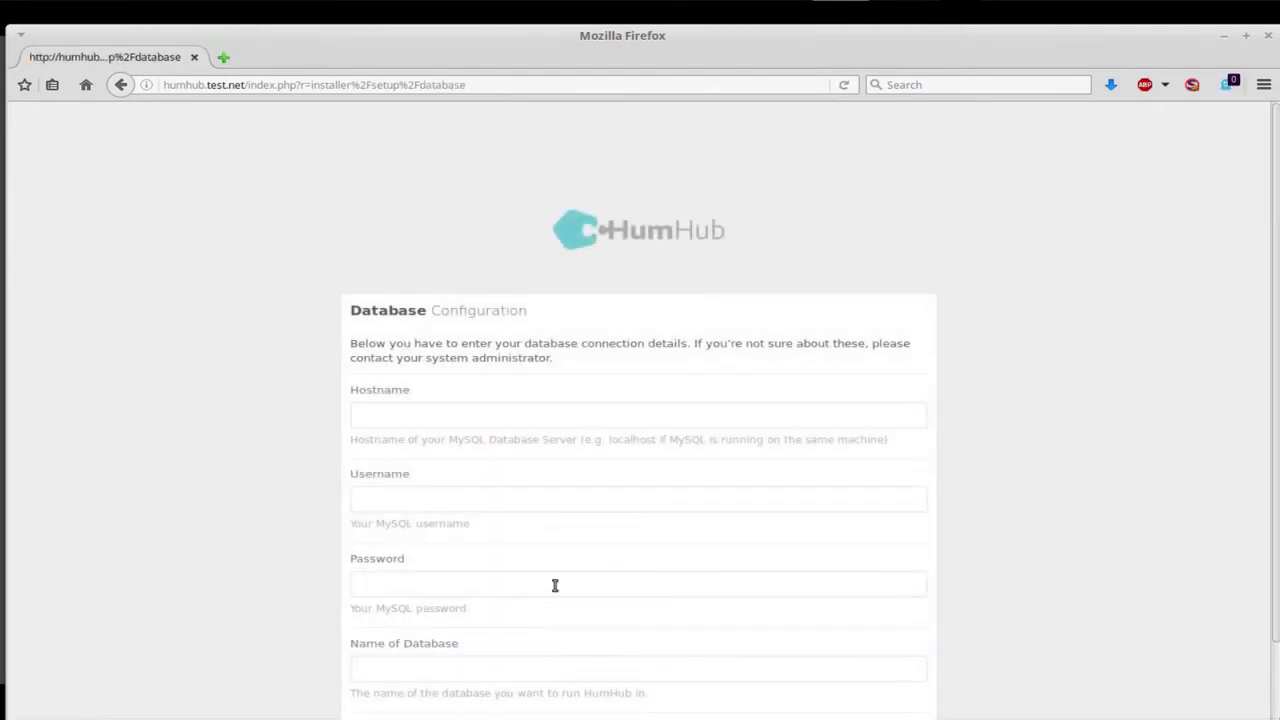
scroll(623, 551, down, 2)
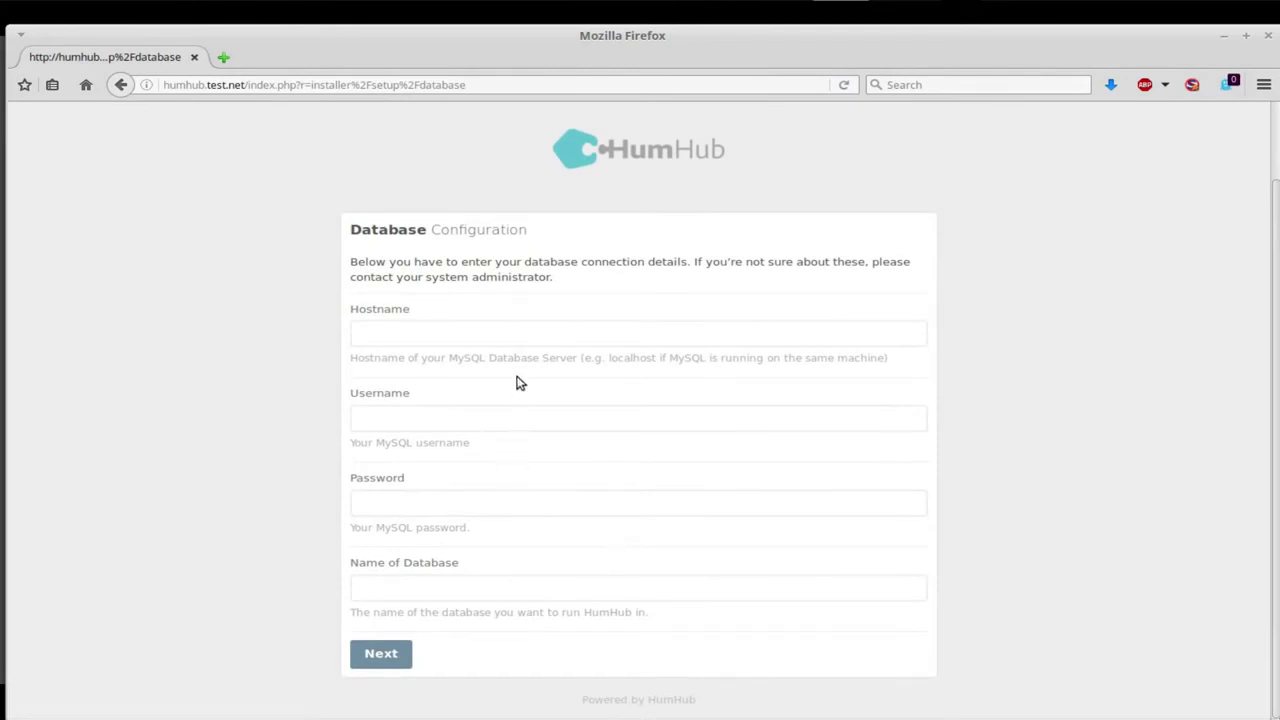
click(433, 335)
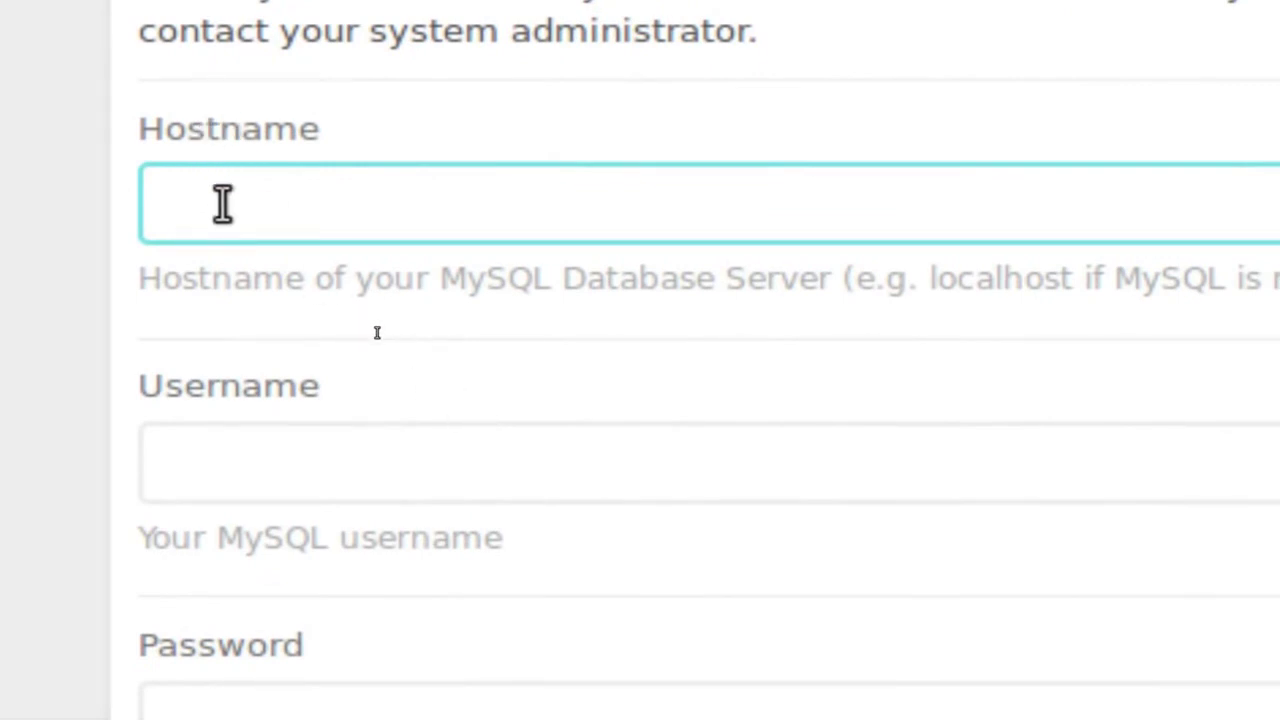
text(local)
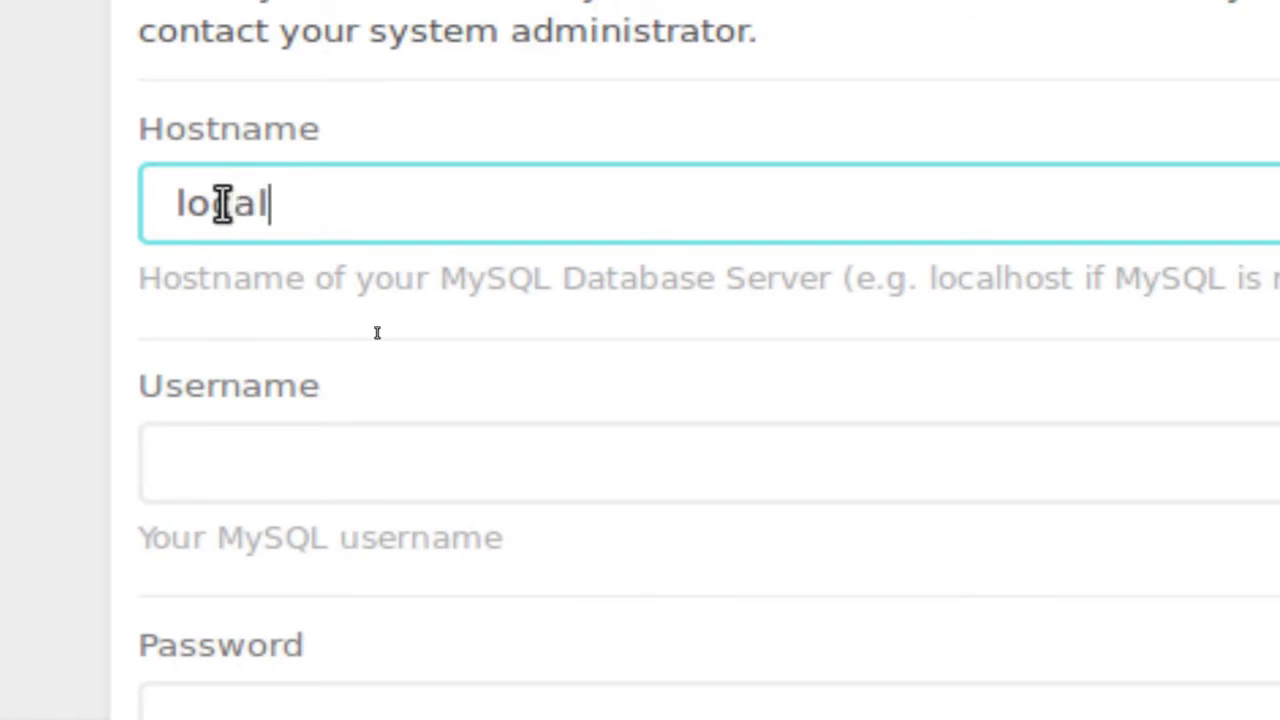
text(host)
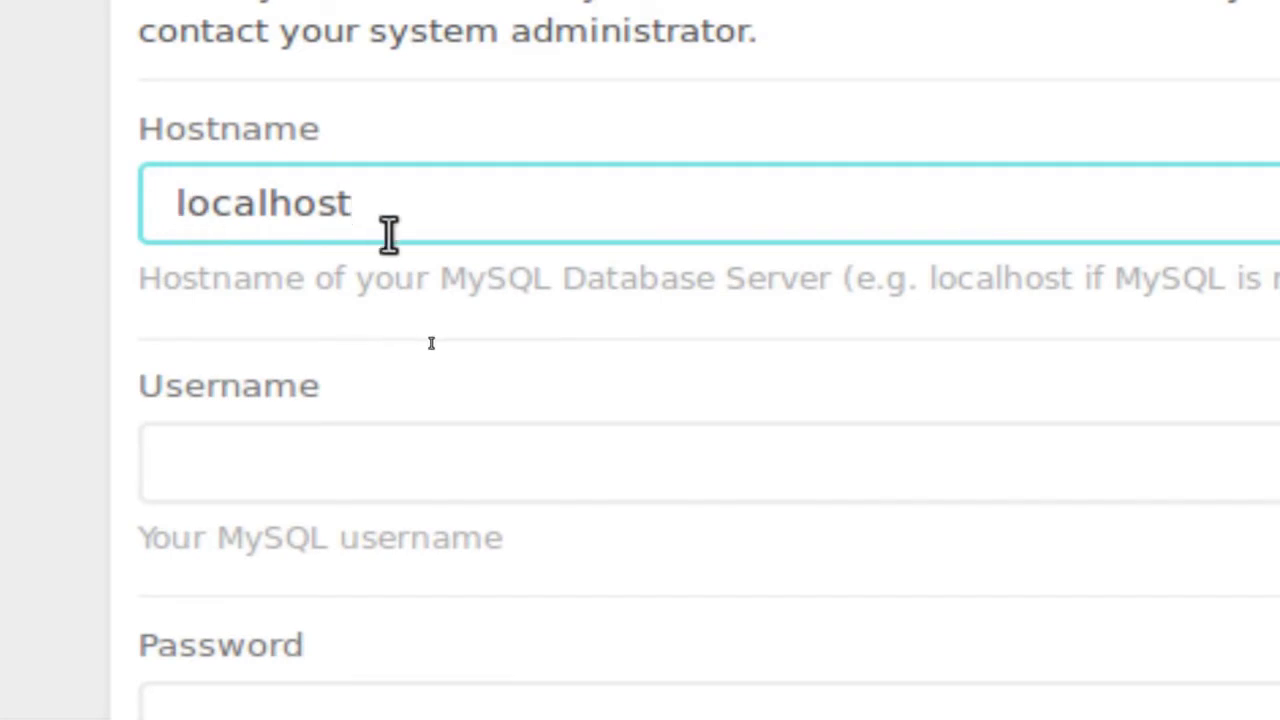
drag(372, 195, 140, 203)
click(214, 474)
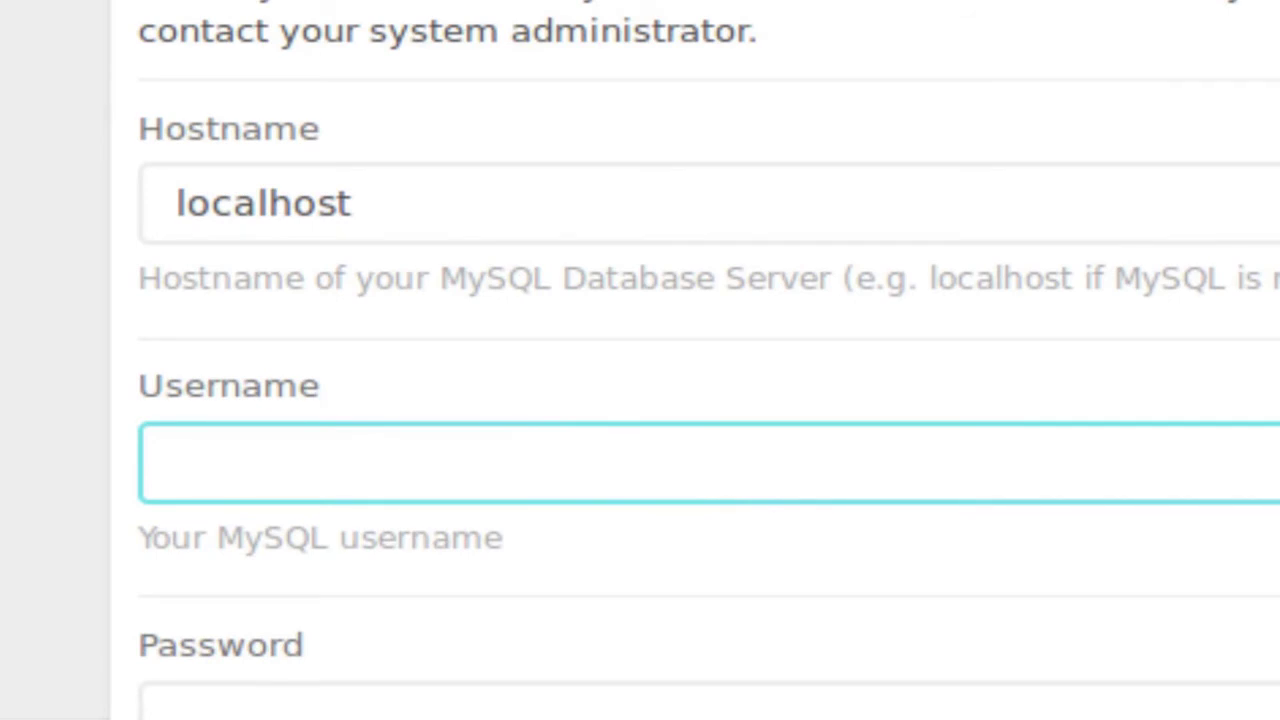
Enter the MySQL username c1humhub and the database password.
key(alt+Tab)
key(alt+Tab)
key(alt+Tab)
key(alt+Tab)
key(alt+Tab)
key(alt+Tab)
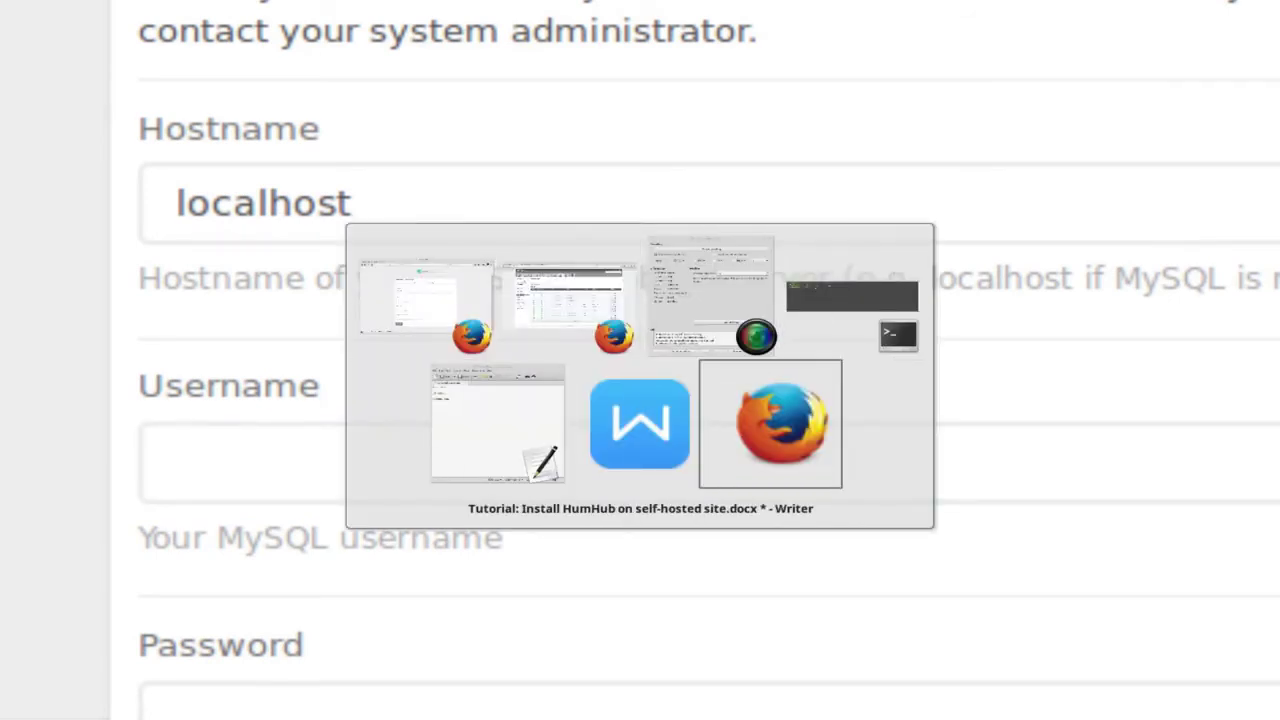
key(alt+Tab)
key(alt+Tab)
key(alt+Tab)
key(alt+Tab)
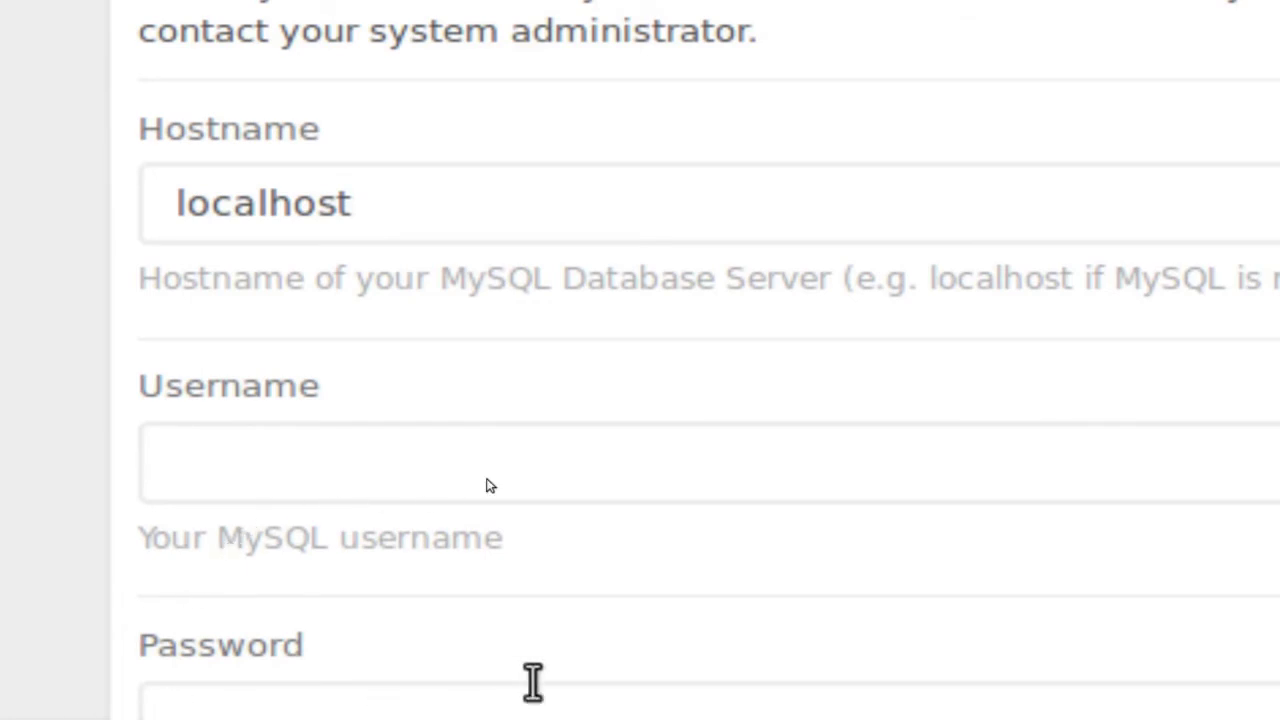
click(451, 478)
text(c1humhub)
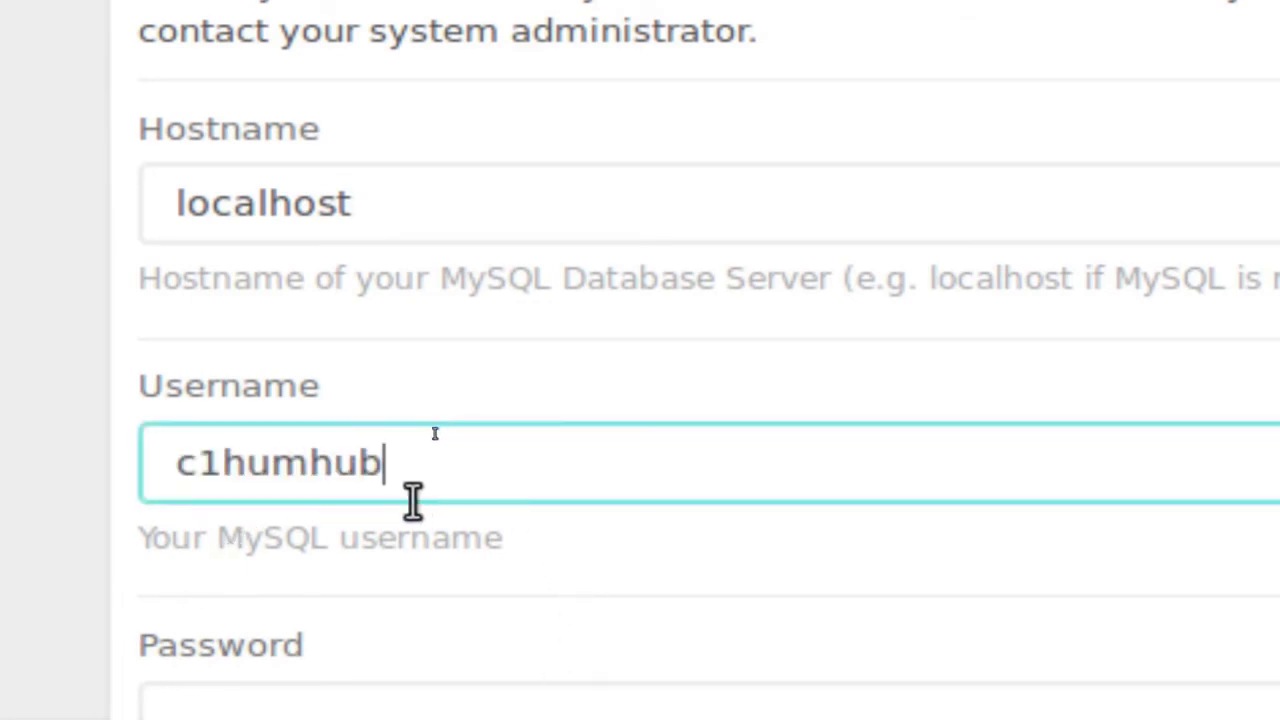
key(Left)
key(Left)
key(Left)
key(Left)
key(Left)
key(Left)
key(Left)
key(Left)
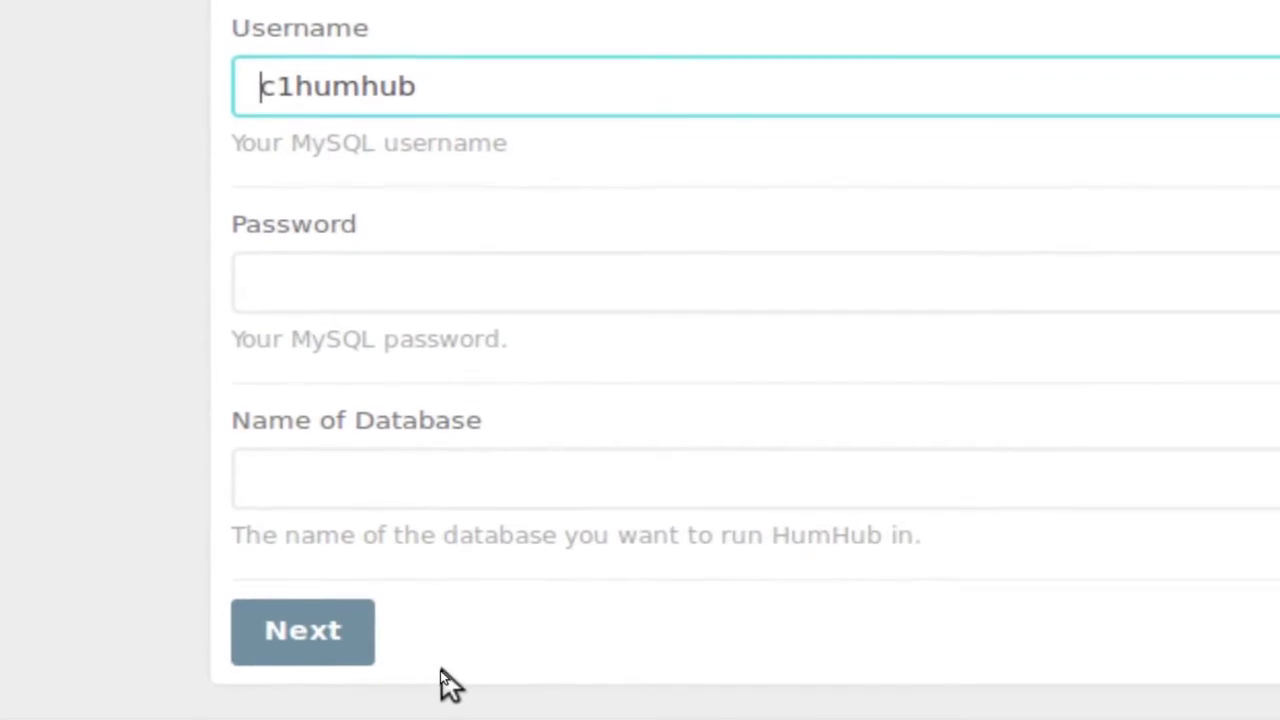
click(343, 303)
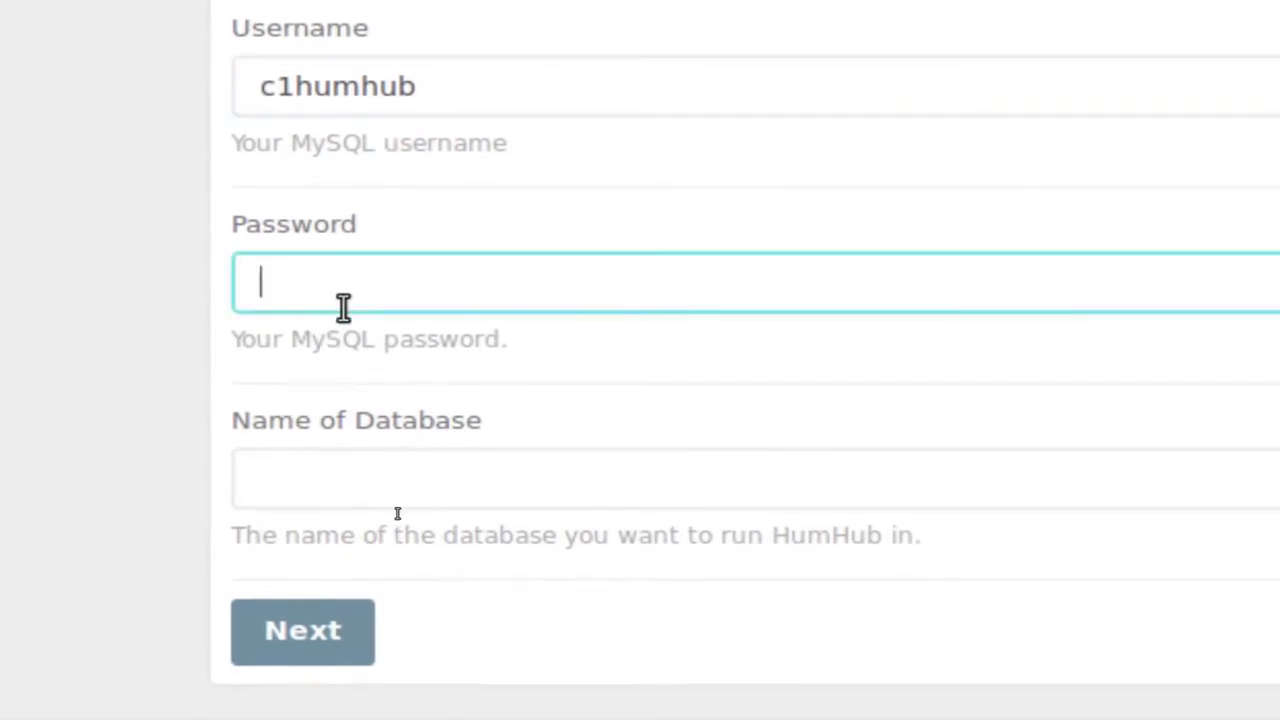
text(•••••)
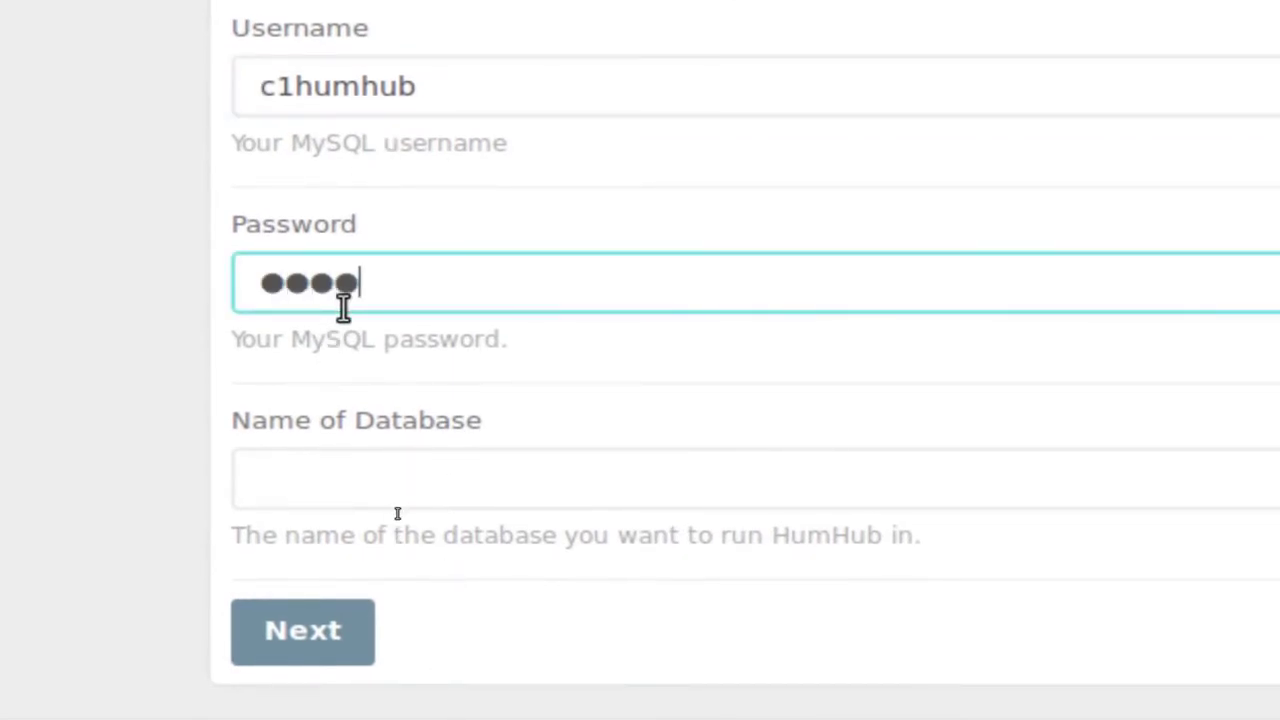
text(••)
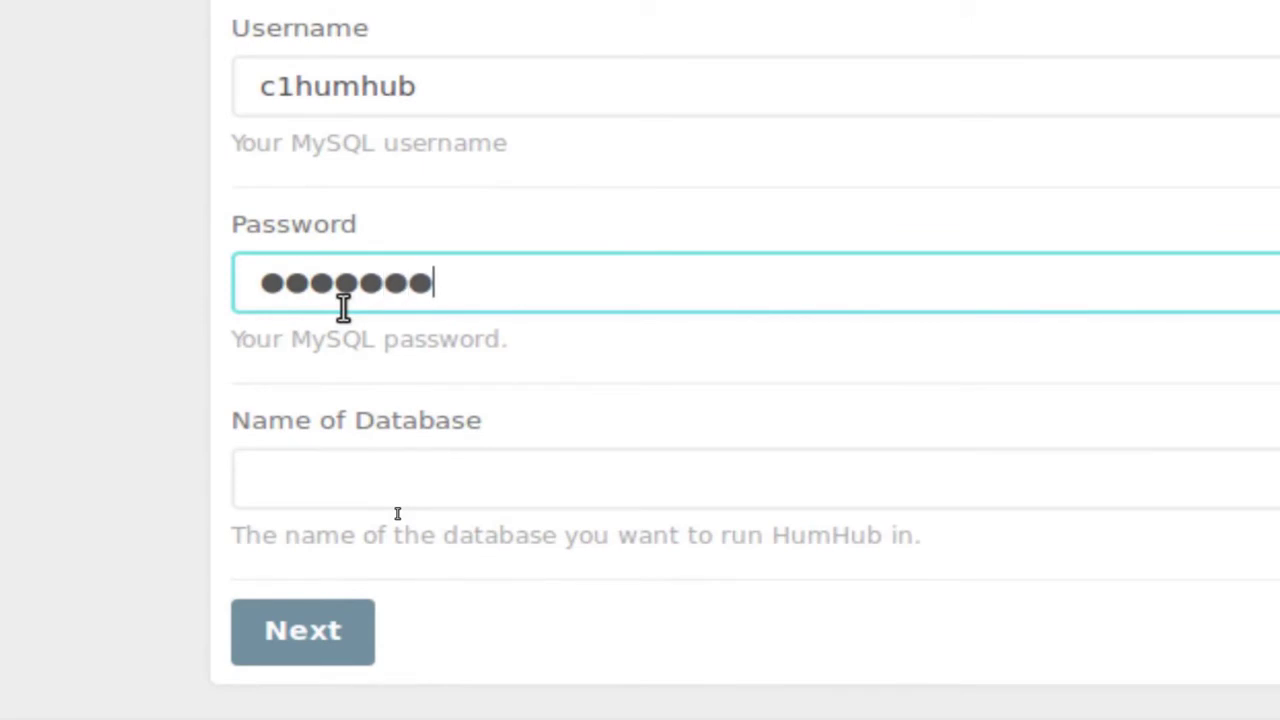
Paste c1humhubdb as the database name and submit the connection details.
click(320, 466)
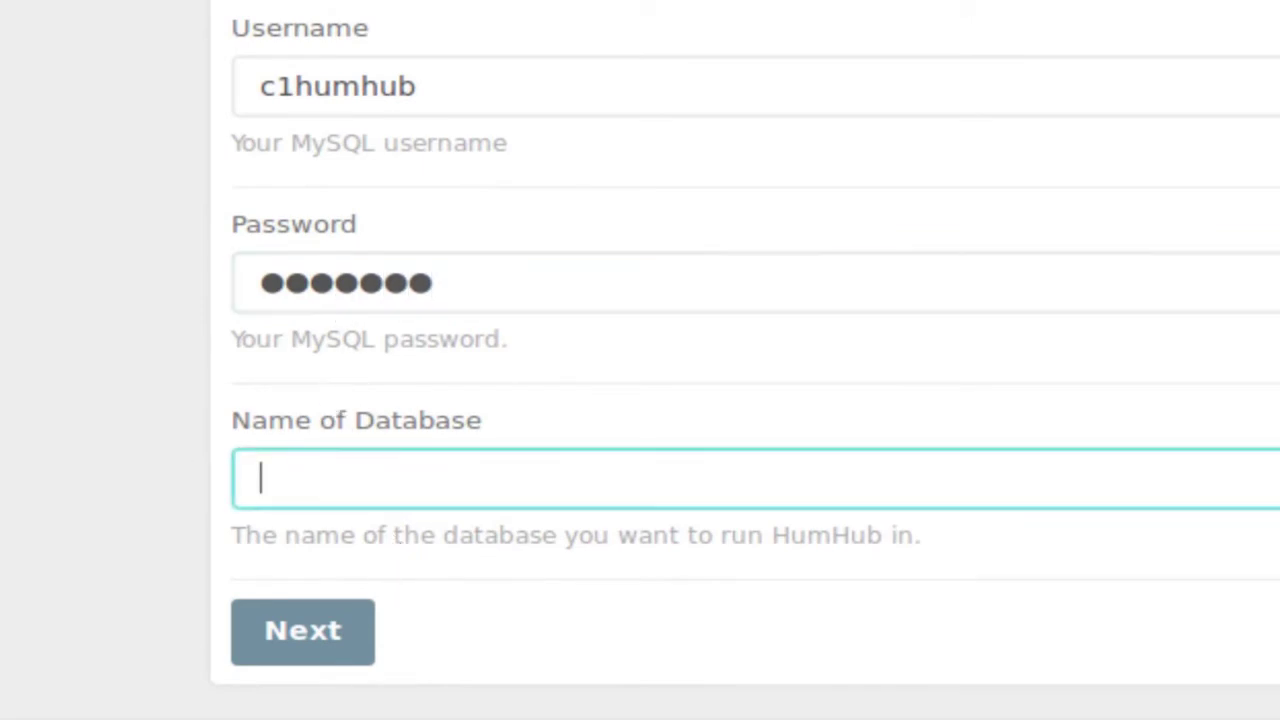
key(alt+Tab)
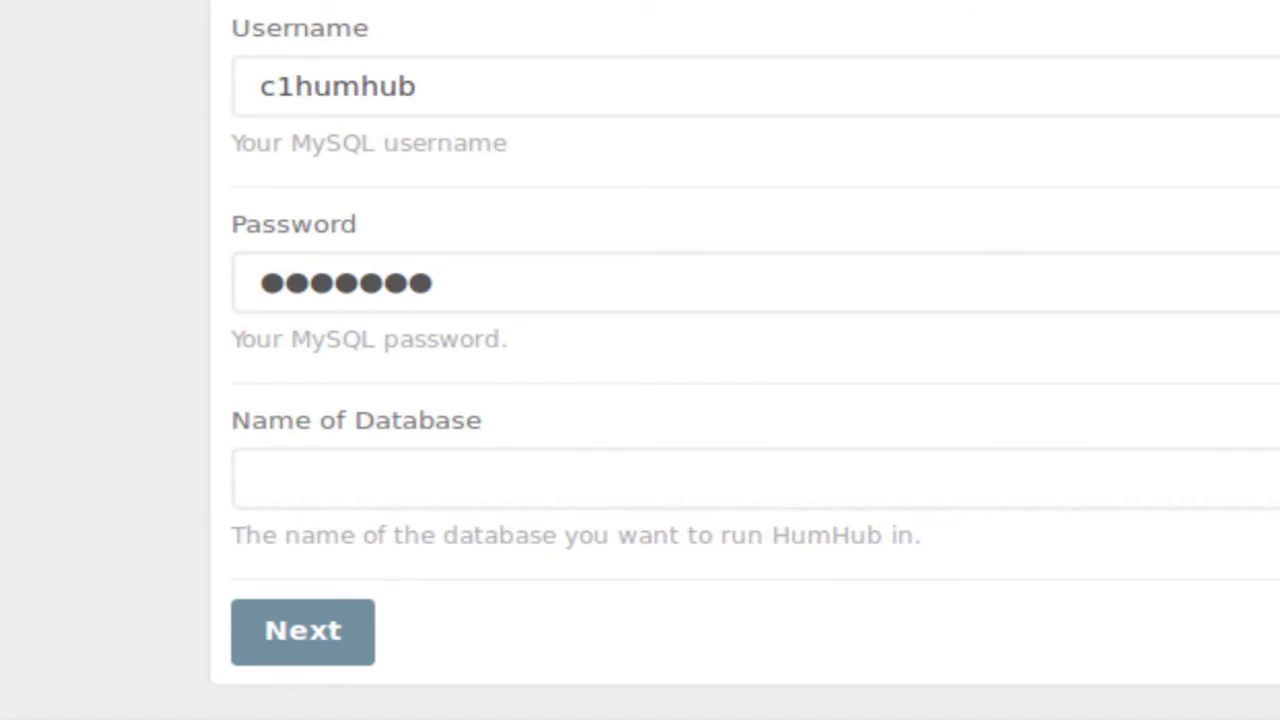
click(371, 480)
text(c1humhubdb)
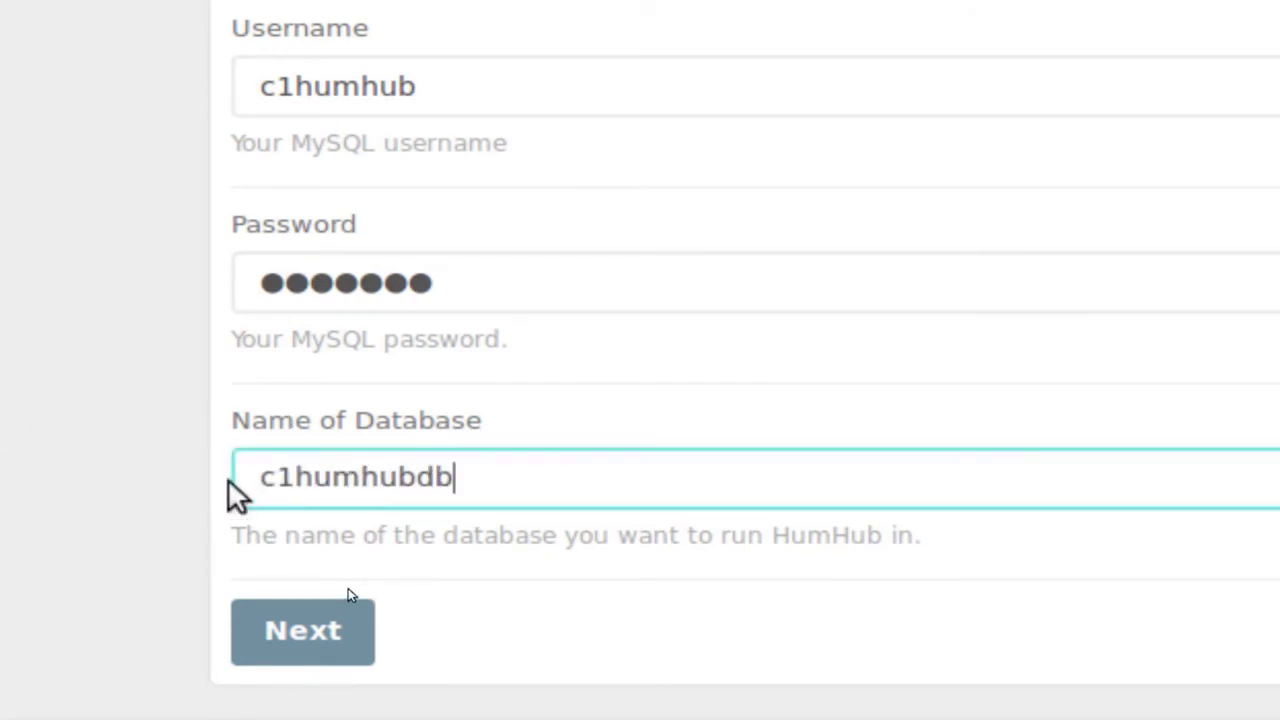
drag(258, 477, 486, 480)
drag(262, 86, 409, 151)
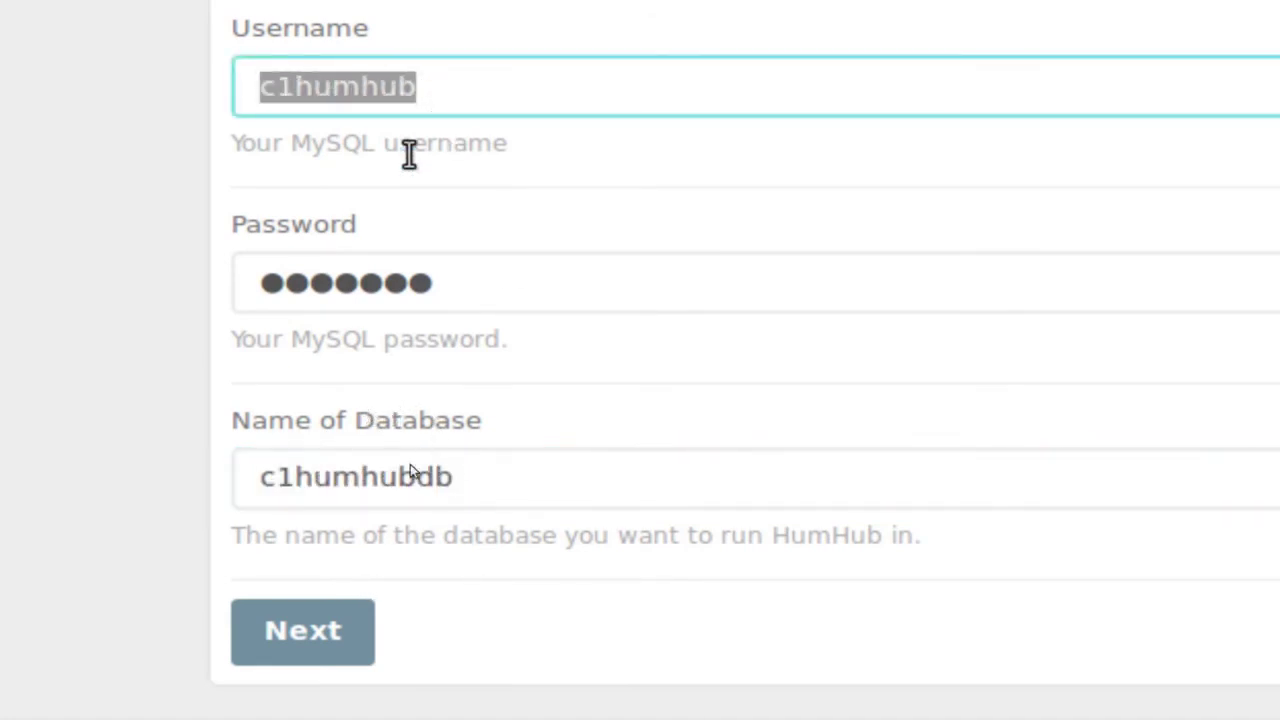
click(293, 647)
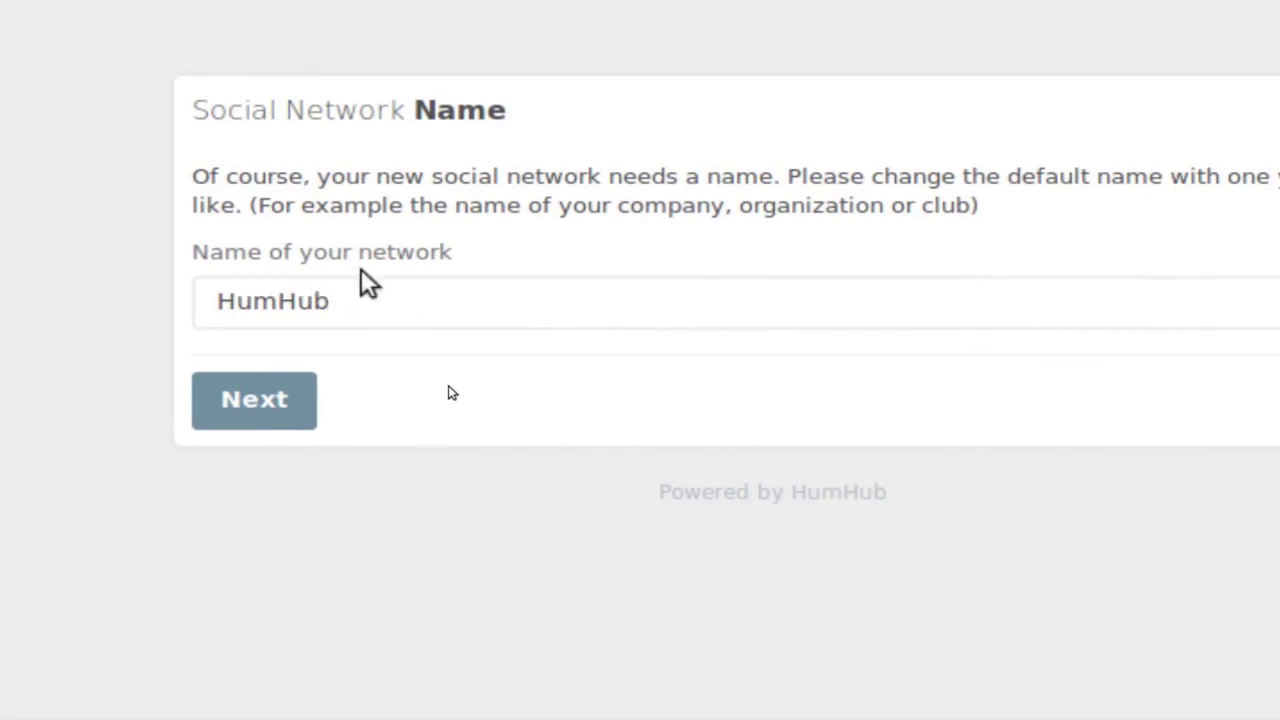
Replace the default network name HumHub with FreelanceTEK and confirm it.
drag(333, 303, 188, 400)
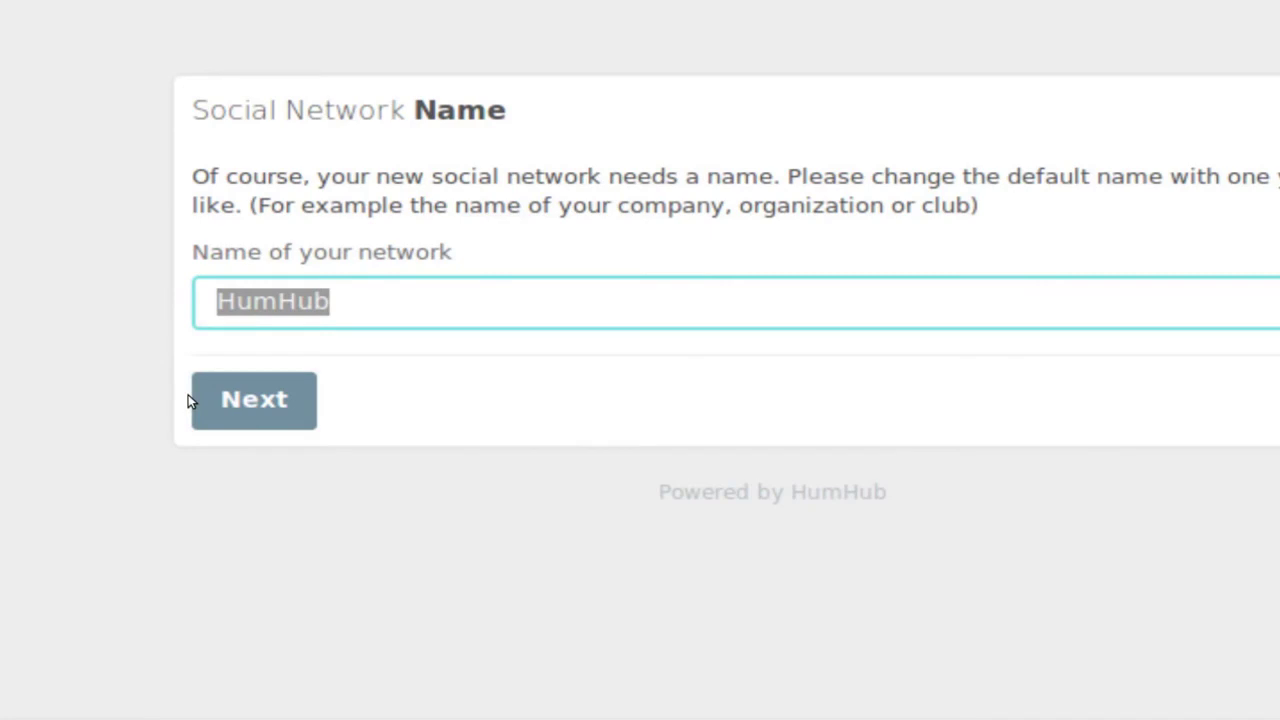
text(Freelan)
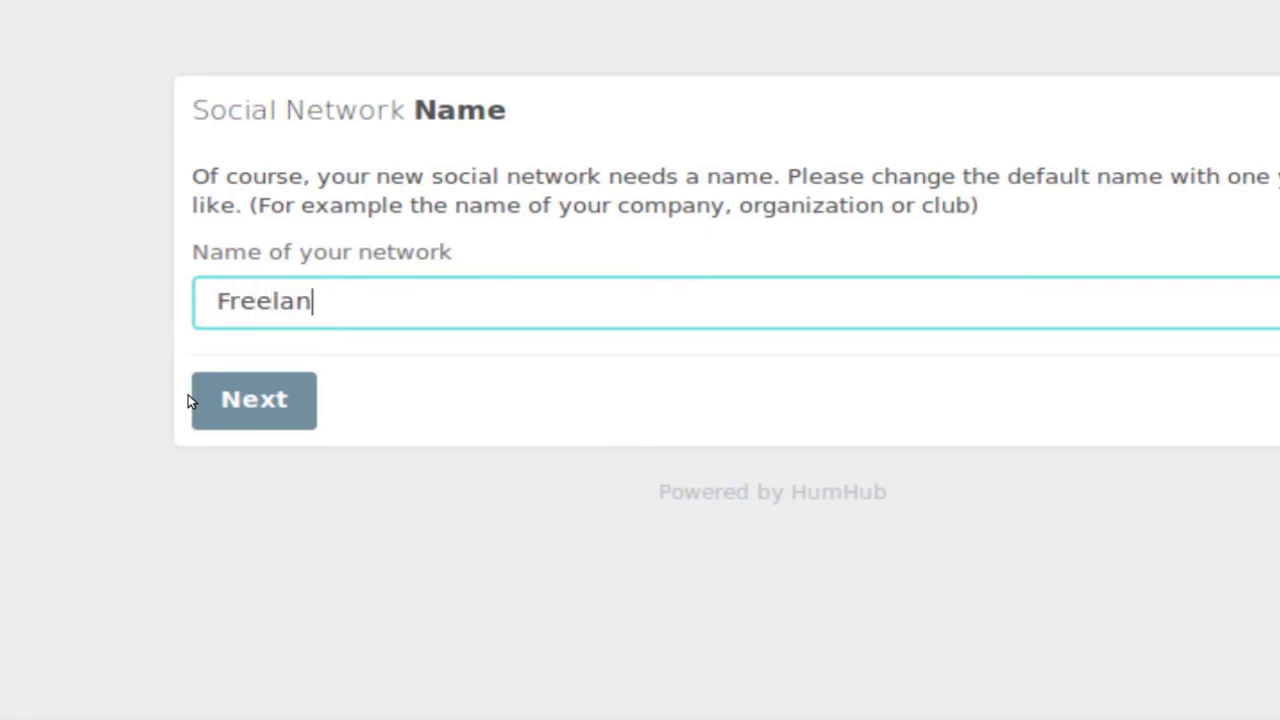
text(ceTE)
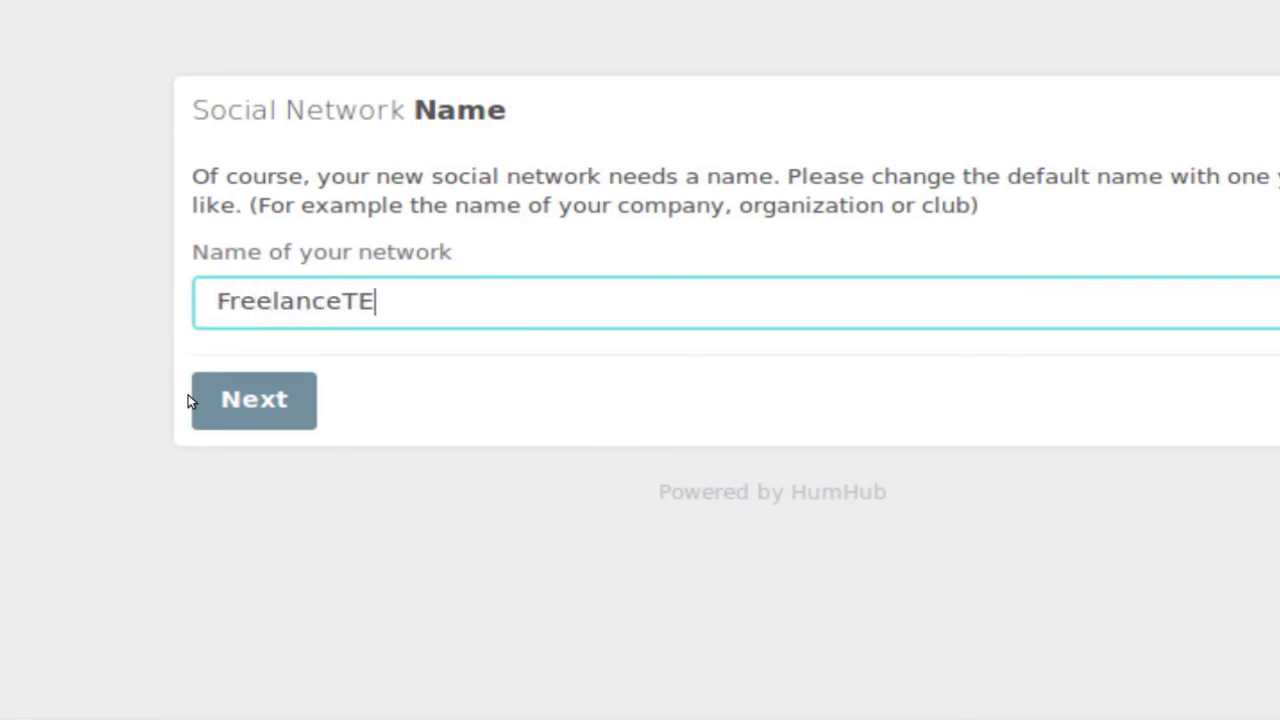
text(K)
click(240, 402)
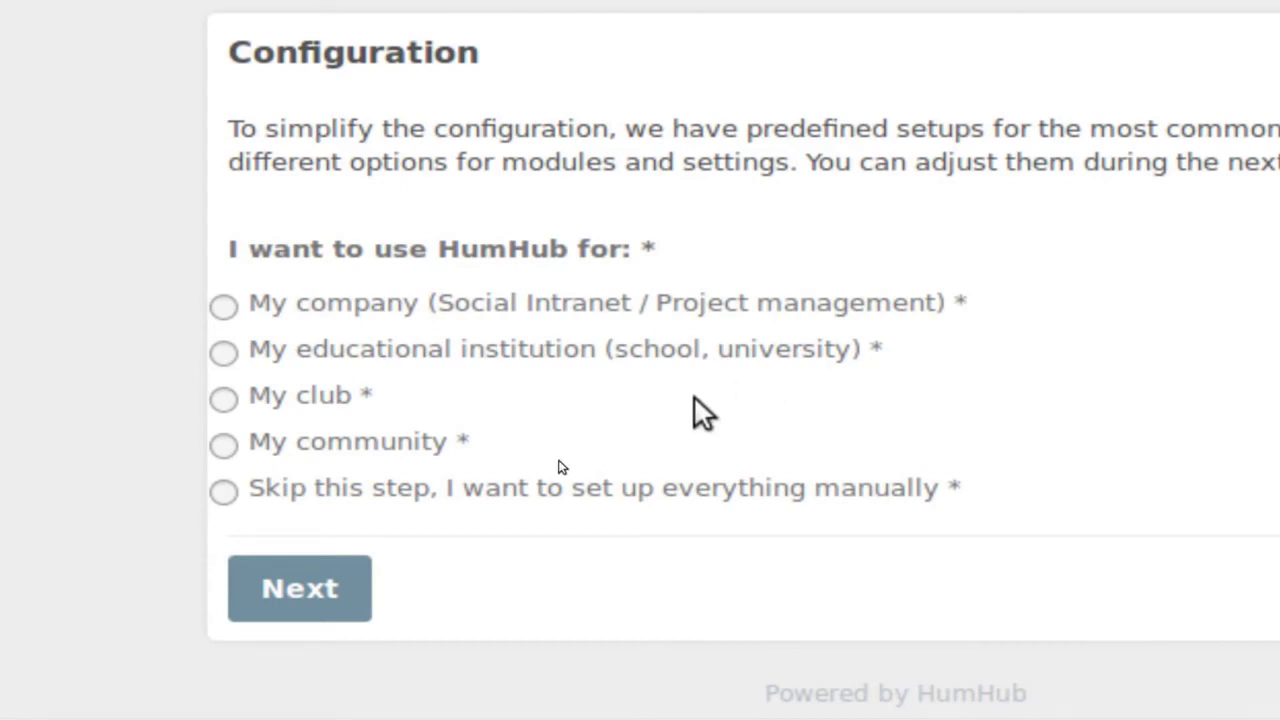
Choose the 'My company (Social Intranet / Project management)' setup and continue.
click(224, 306)
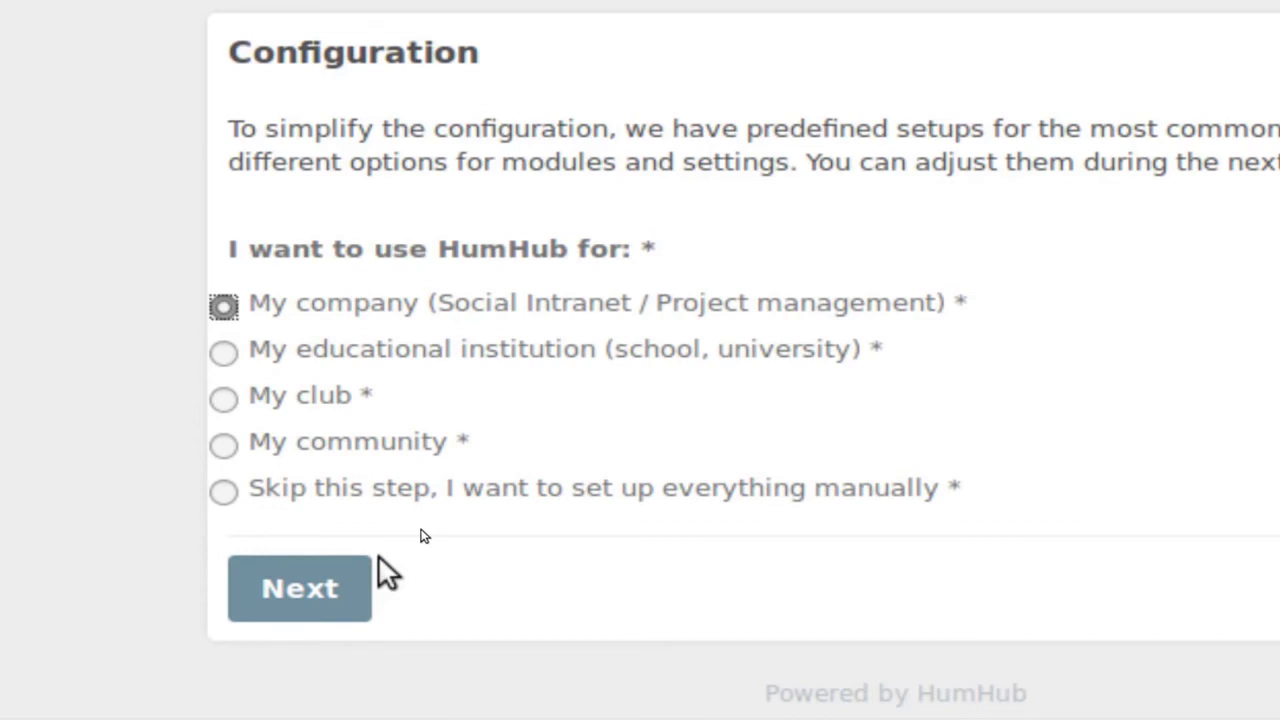
click(288, 588)
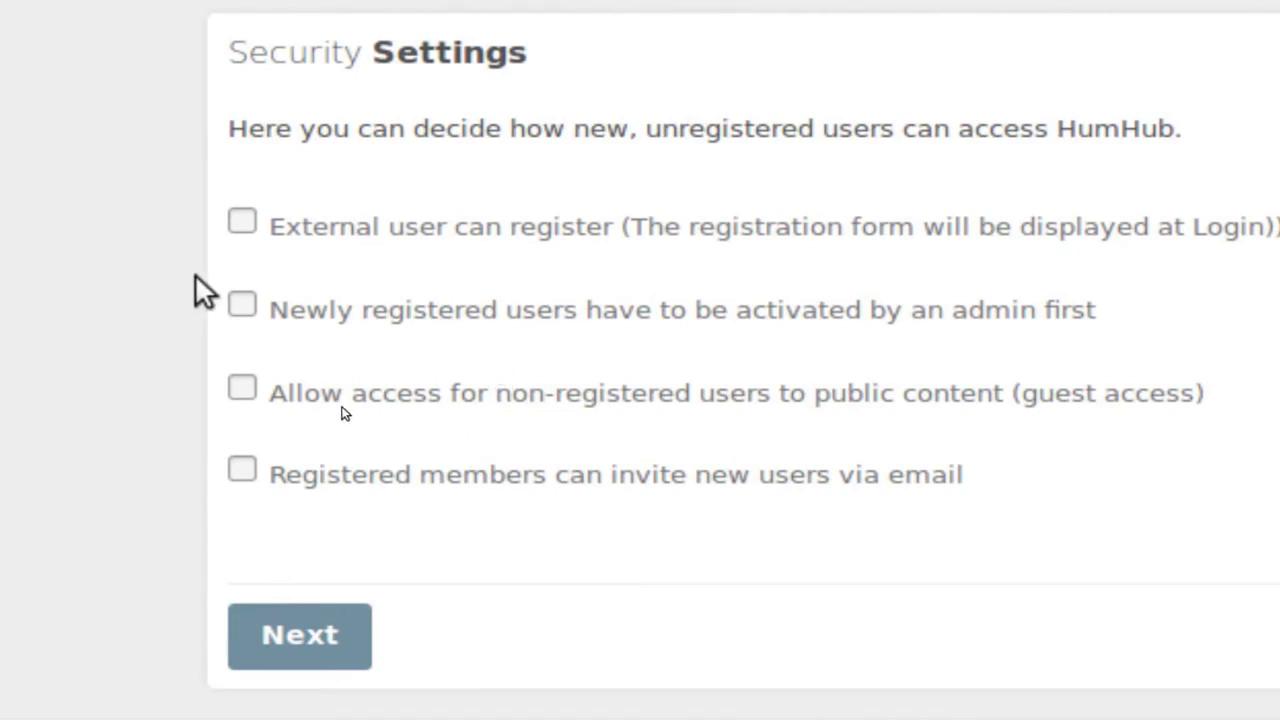
Enable external registration, admin activation, email invites and guest access, then continue.
click(243, 222)
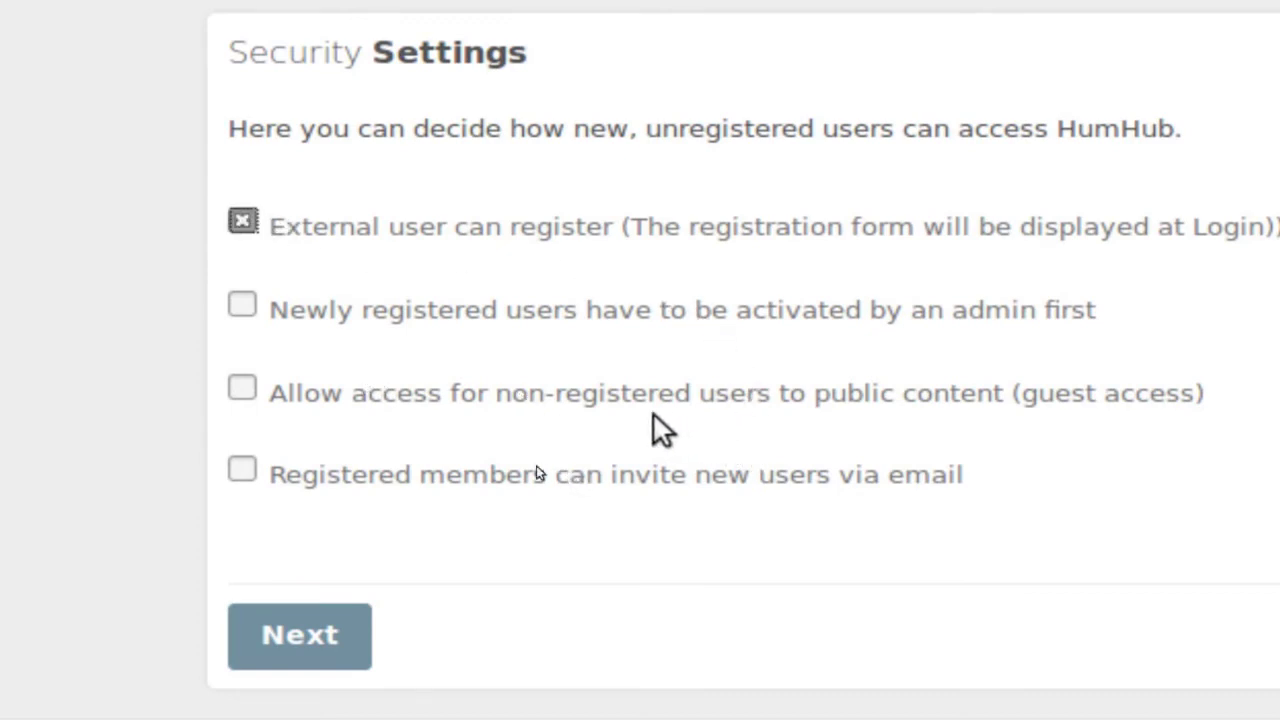
click(240, 308)
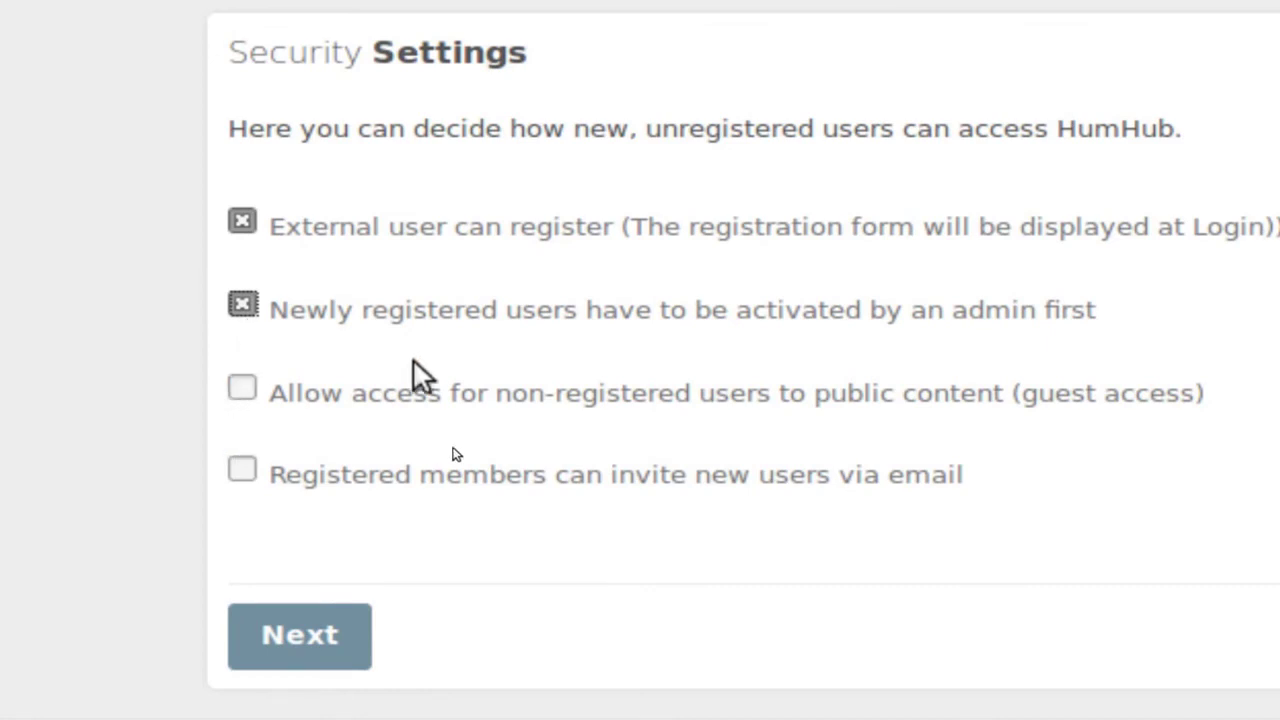
click(240, 308)
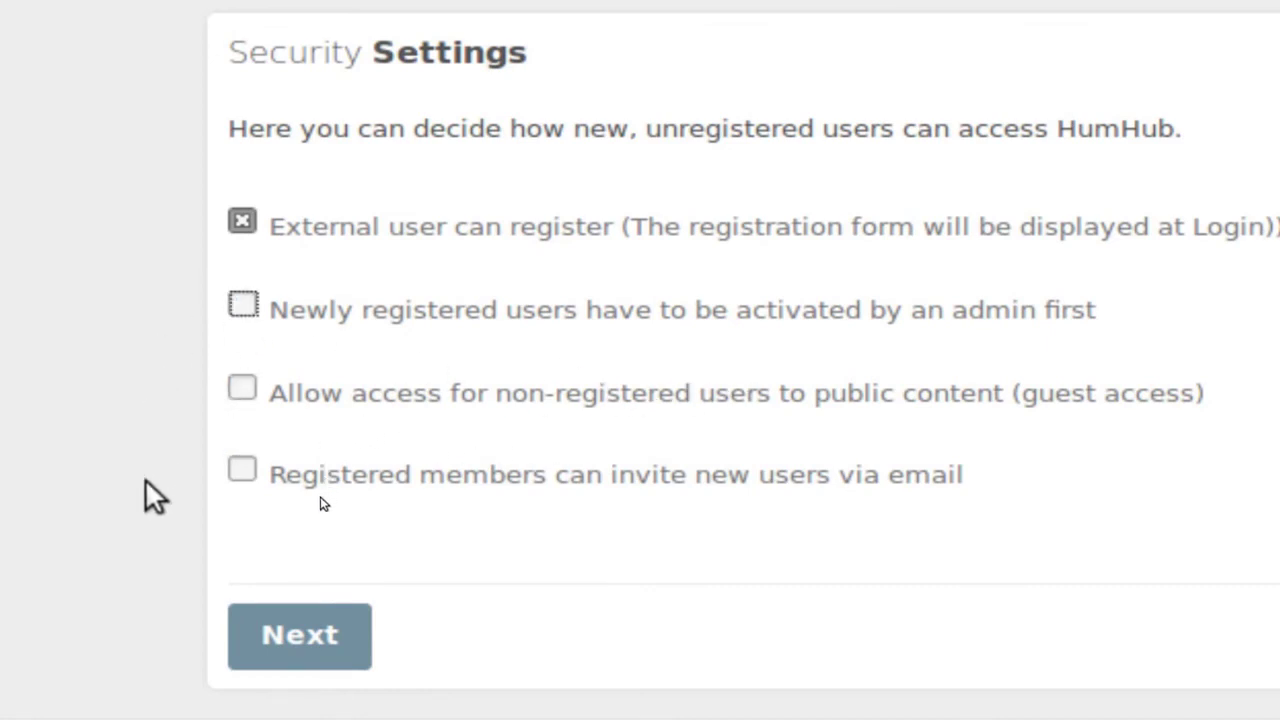
click(242, 305)
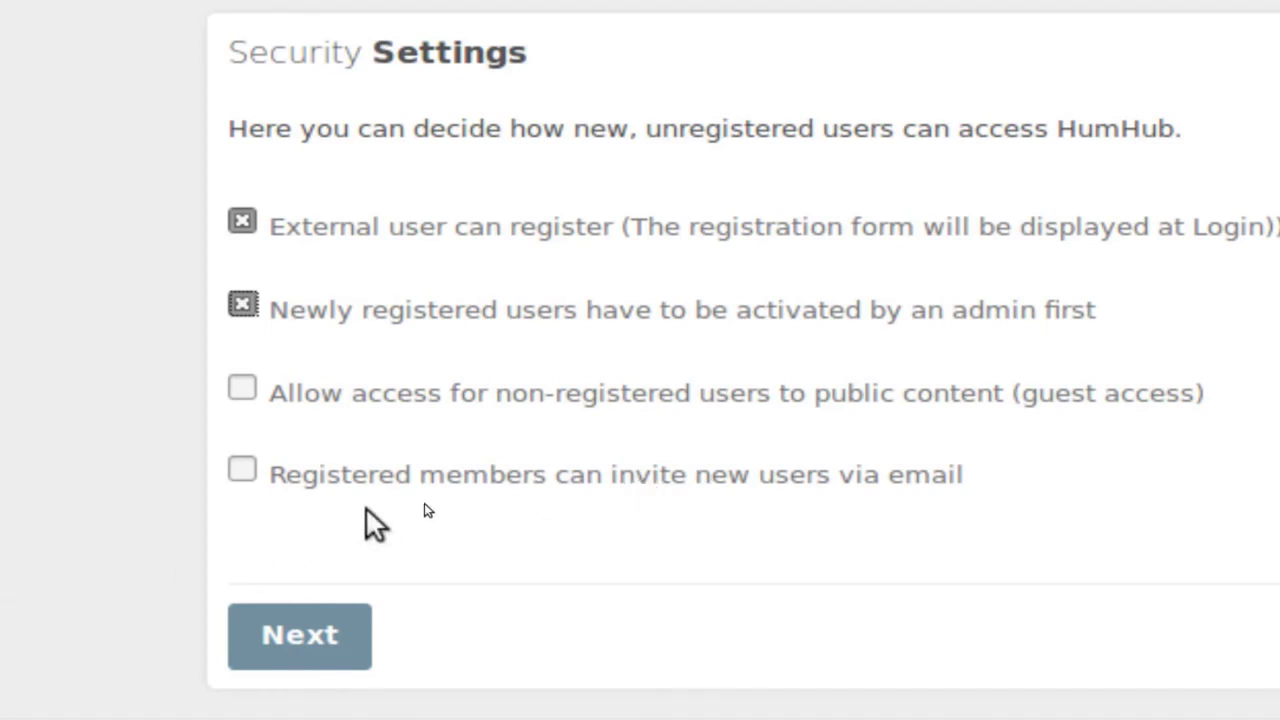
click(242, 469)
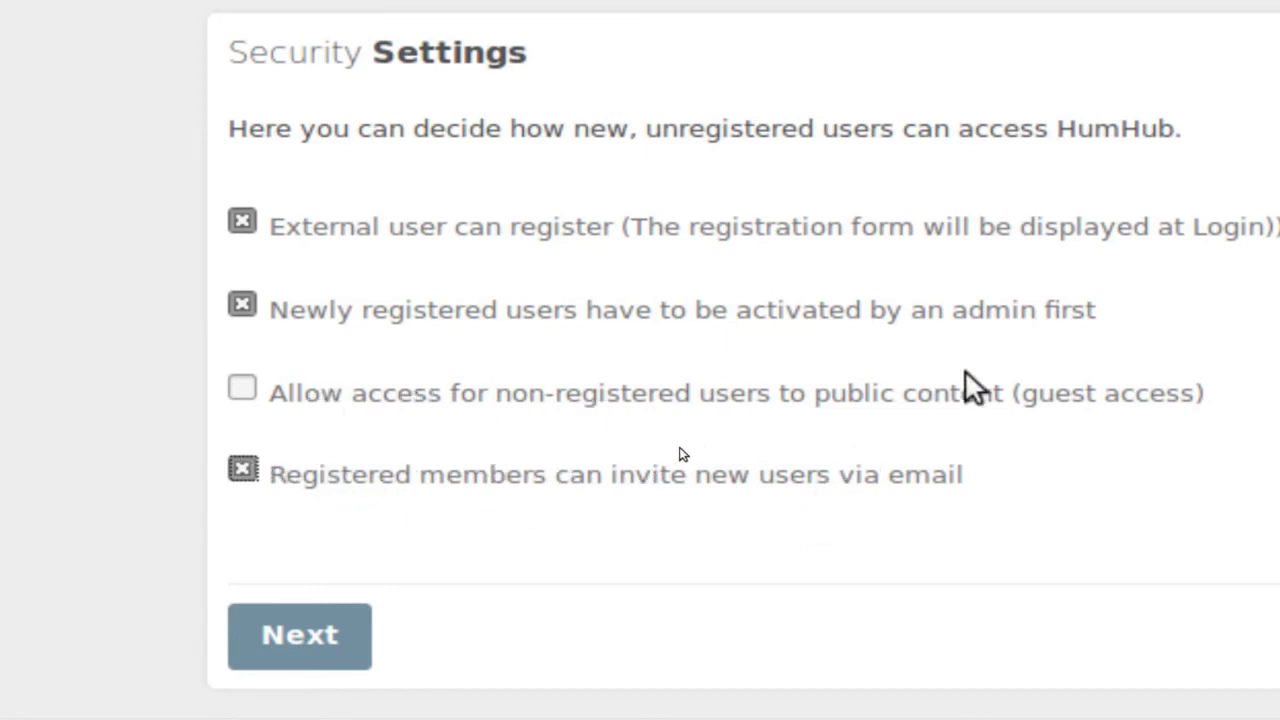
click(240, 389)
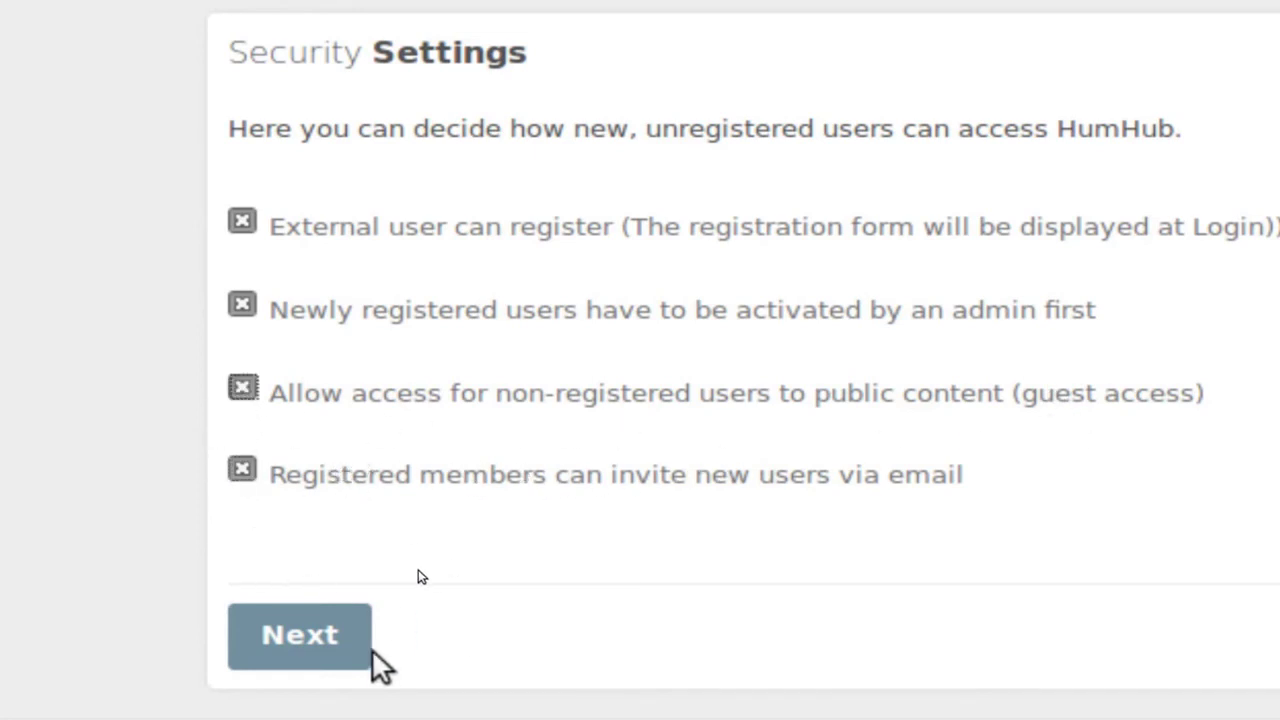
click(310, 643)
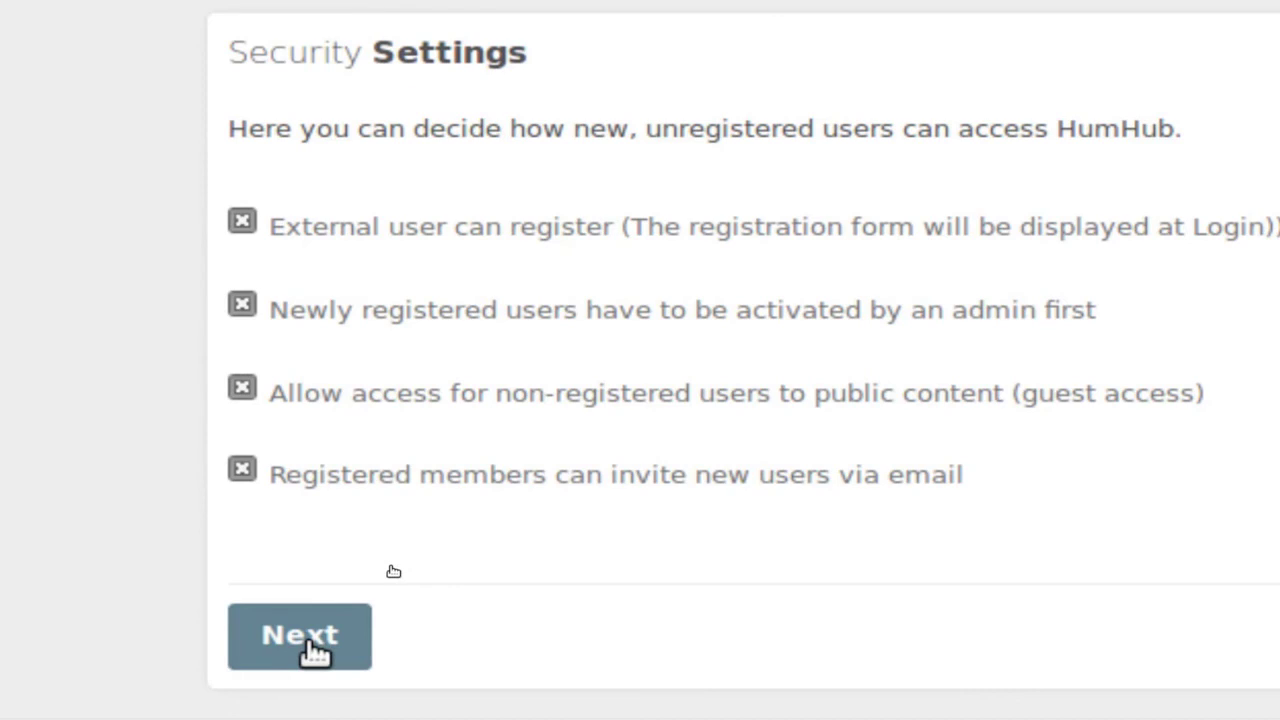
click(310, 635)
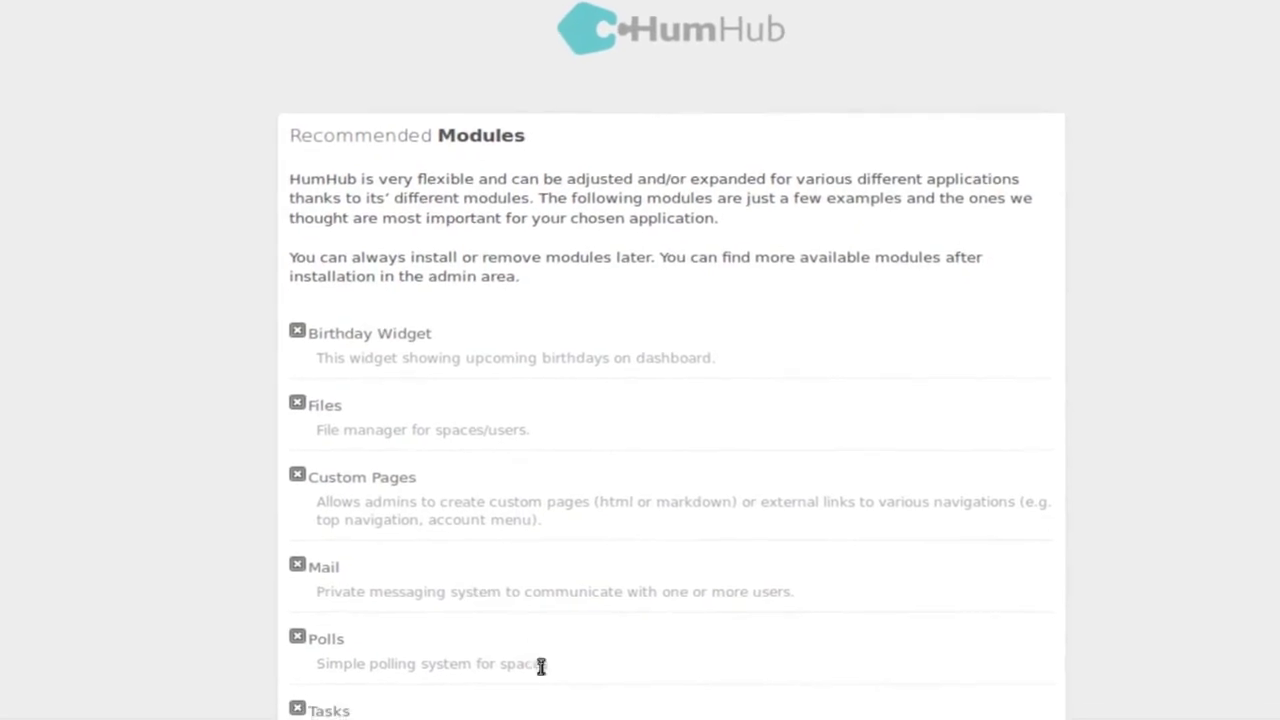
Review the recommended modules, such as Birthday Widget, and keep all seven selected.
scroll(565, 678, down, 2)
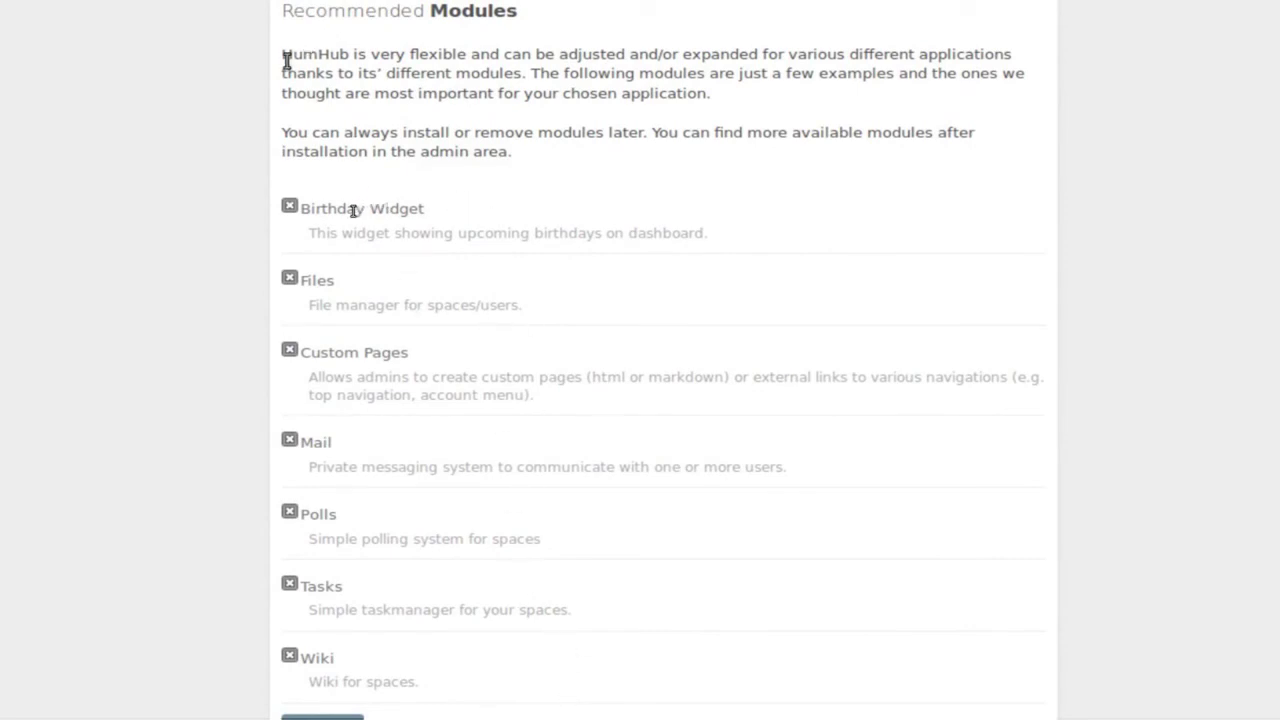
drag(283, 56, 831, 114)
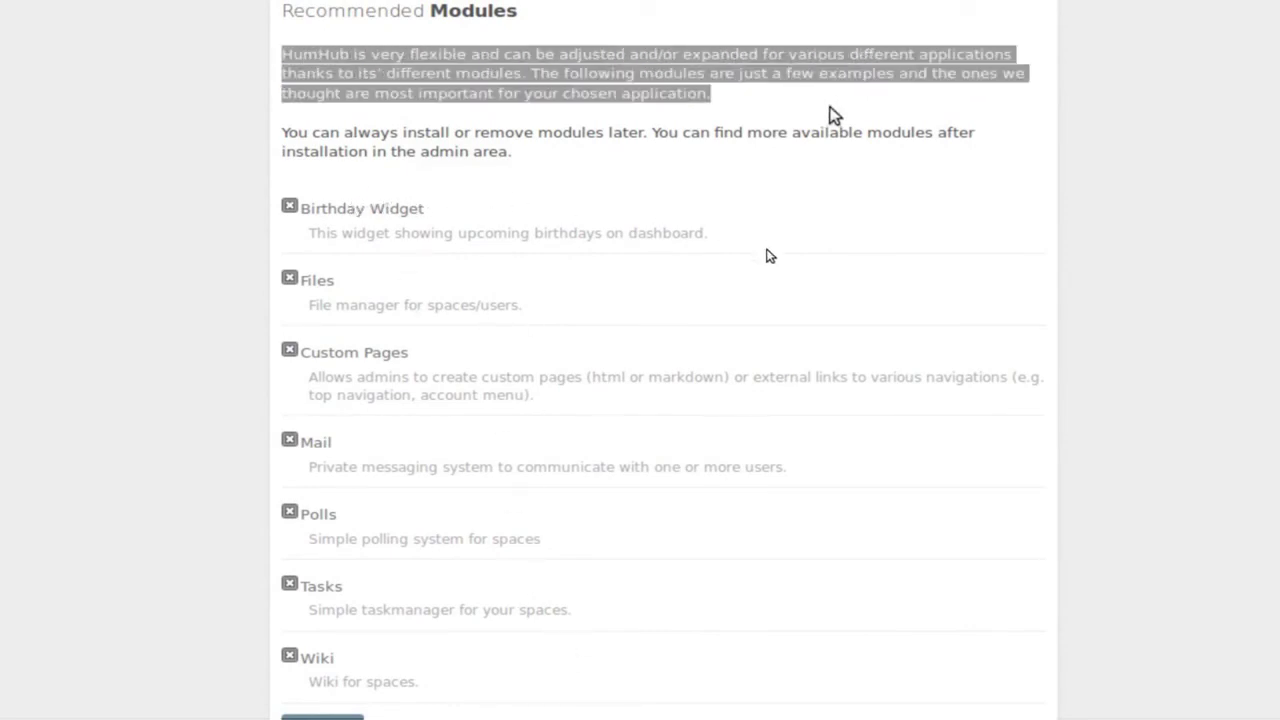
click(831, 114)
drag(330, 212, 463, 222)
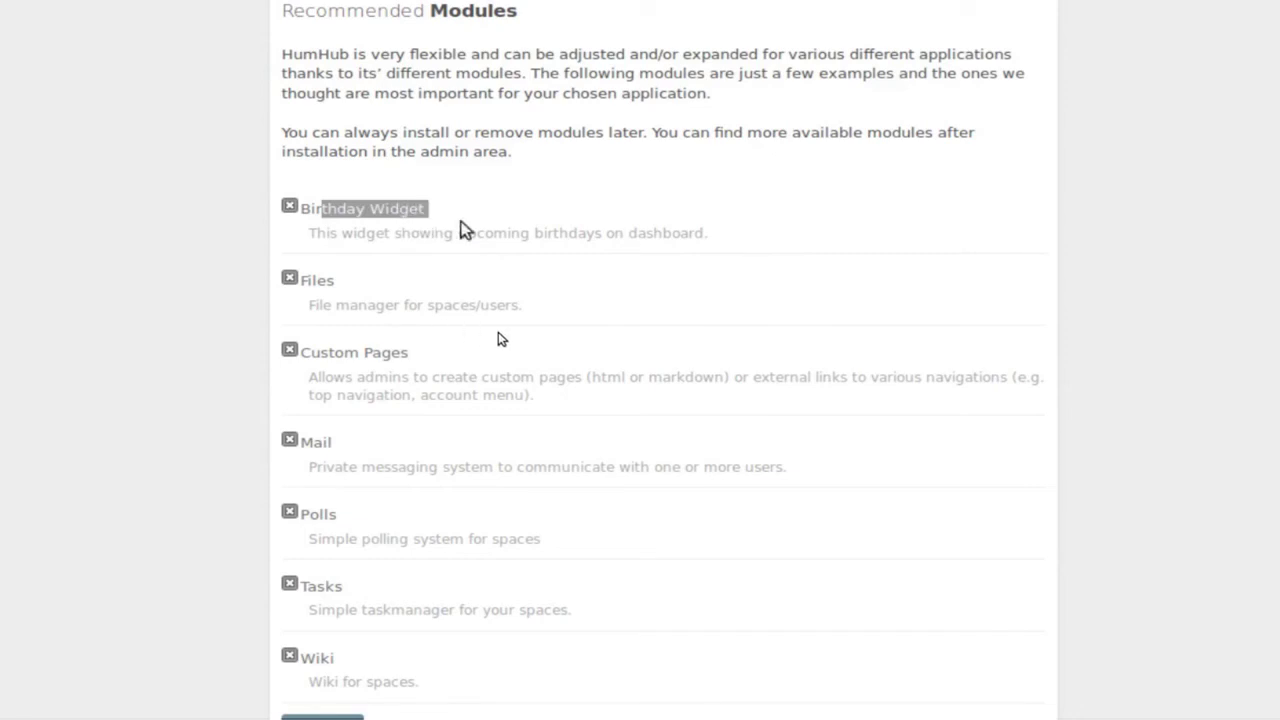
click(490, 222)
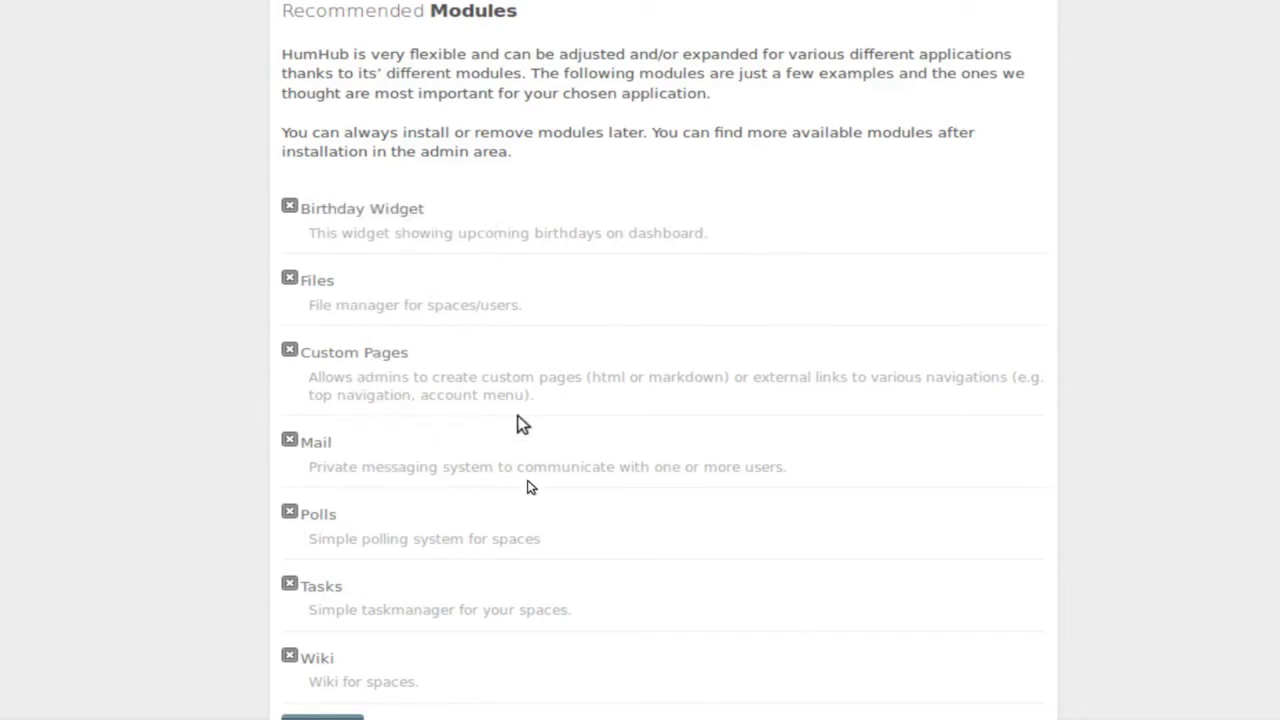
scroll(518, 425, down, 2)
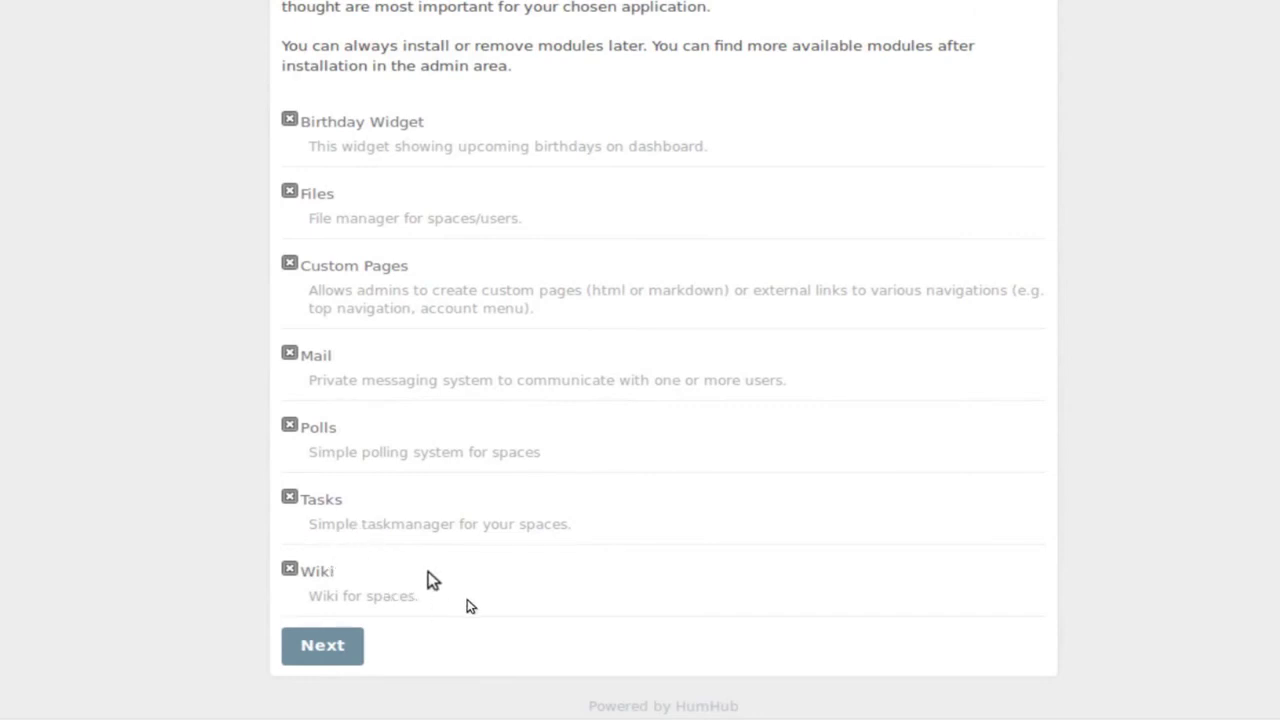
click(340, 650)
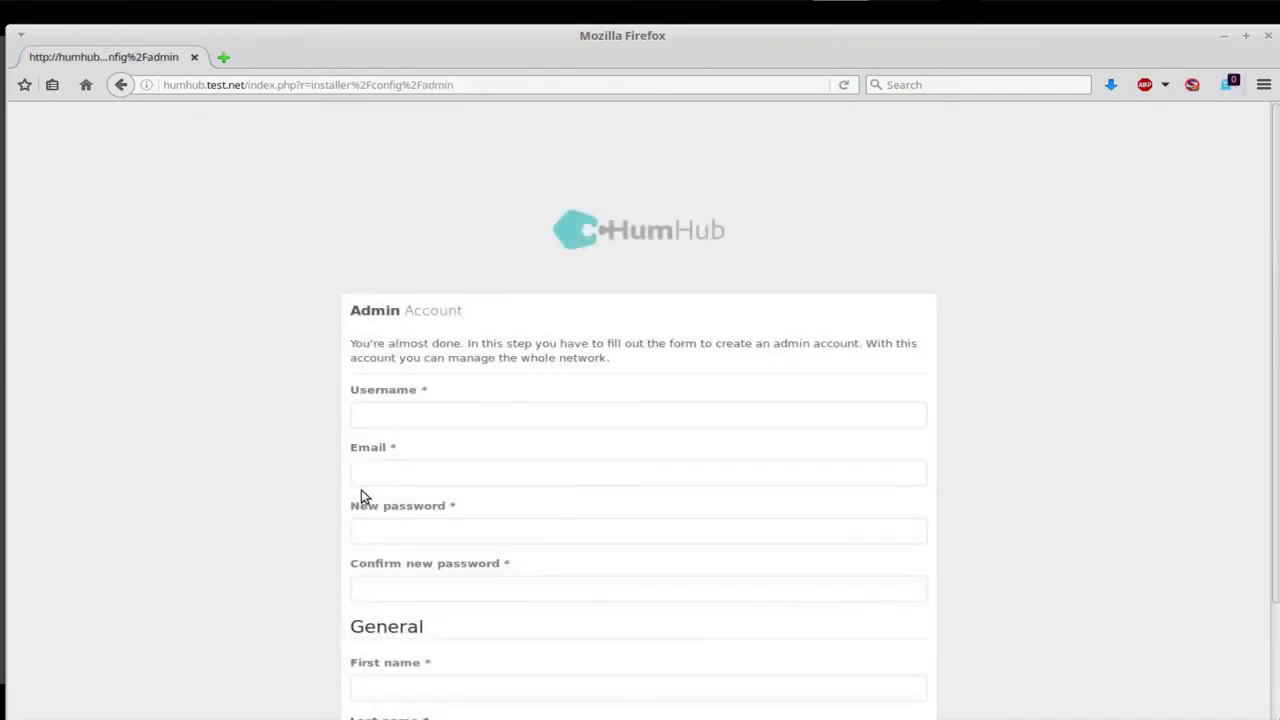
Enter the admin username, e-mail address and password, then confirm the password.
scroll(420, 490, down, 2)
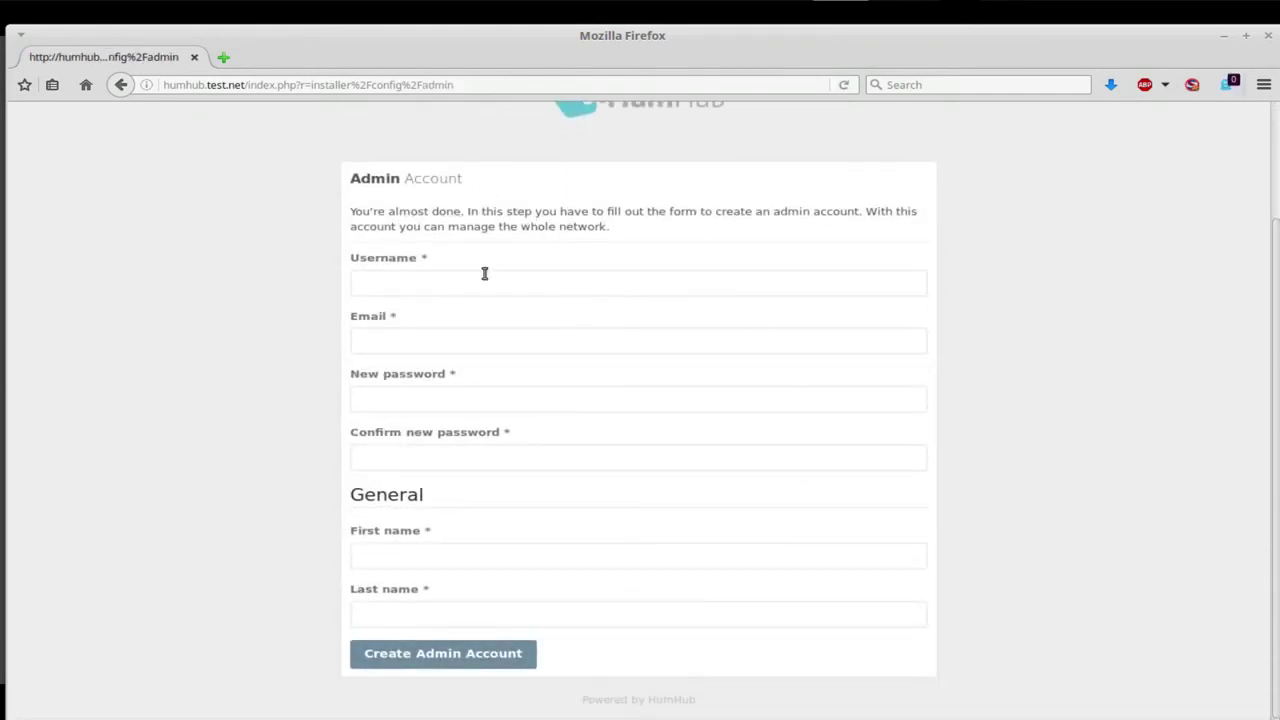
click(406, 285)
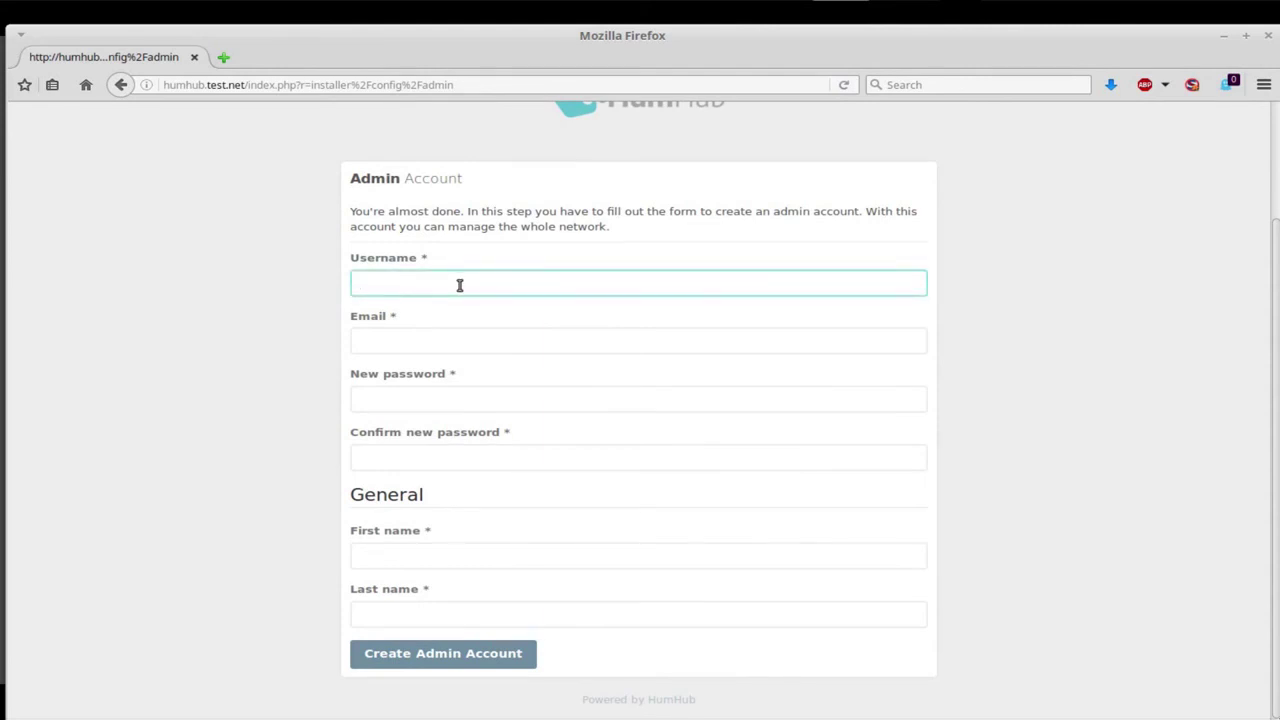
text(freelancetek)
key(Tab)
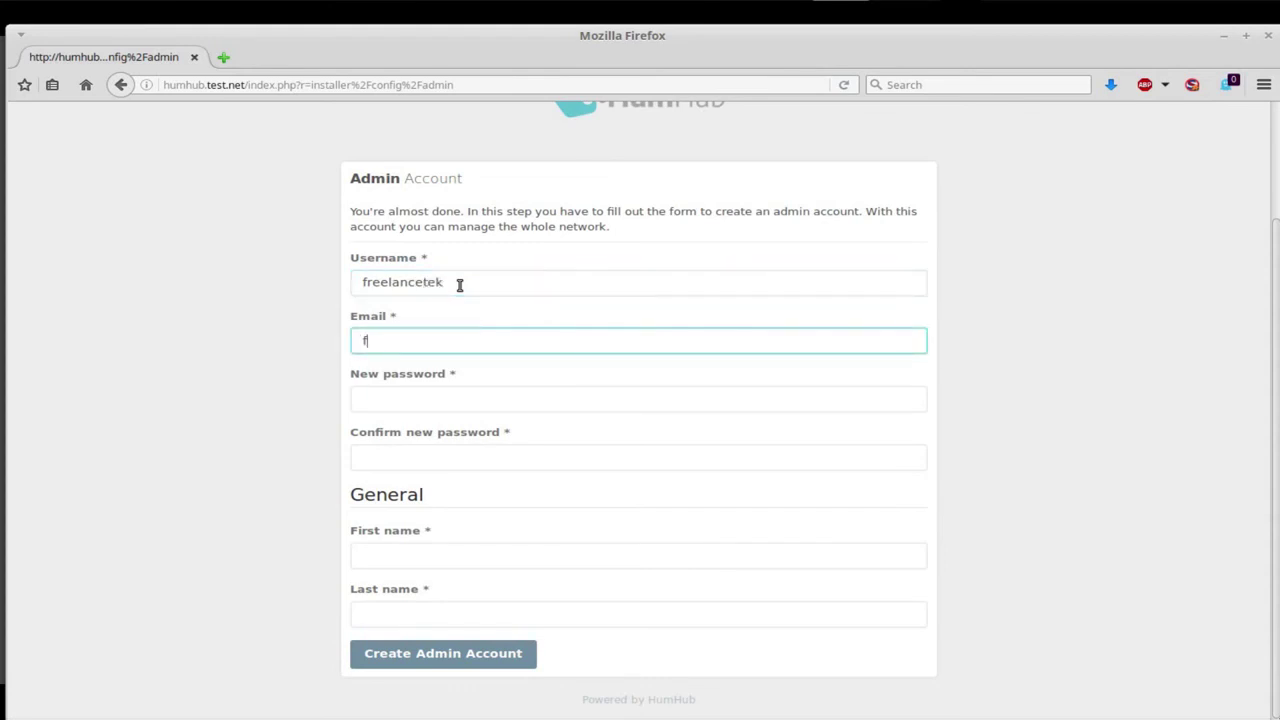
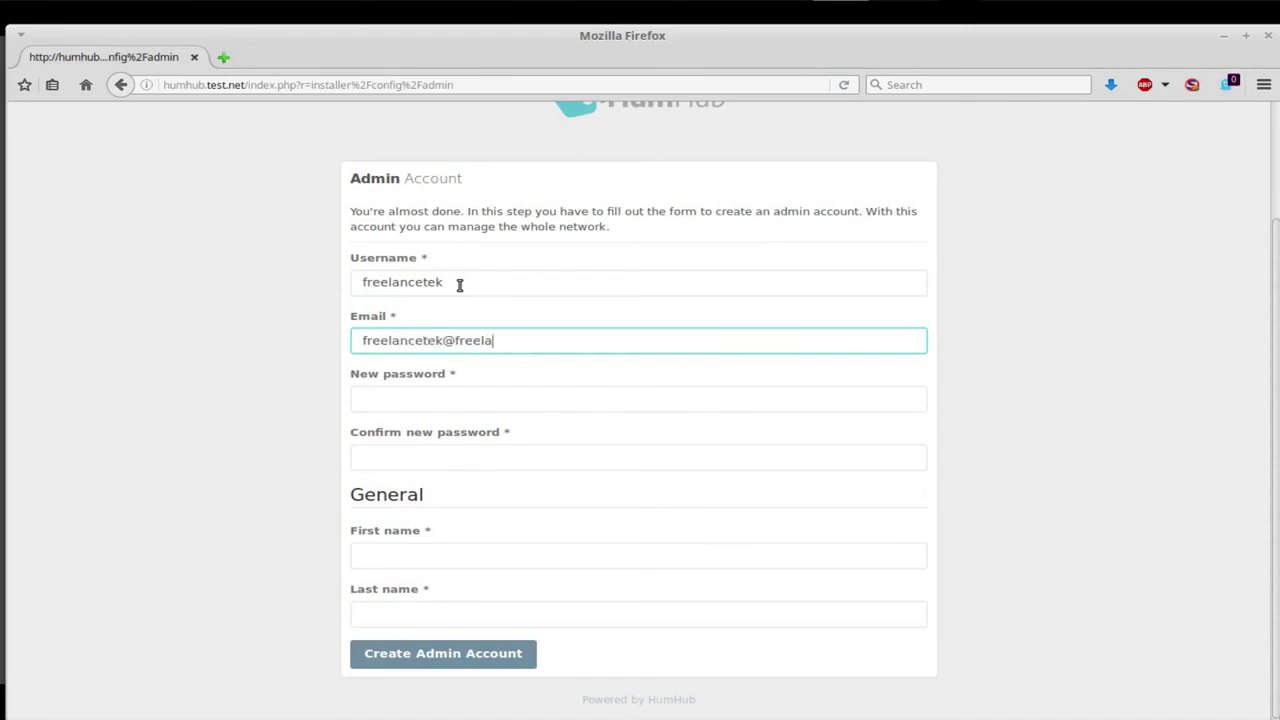
click(375, 398)
text(*******)
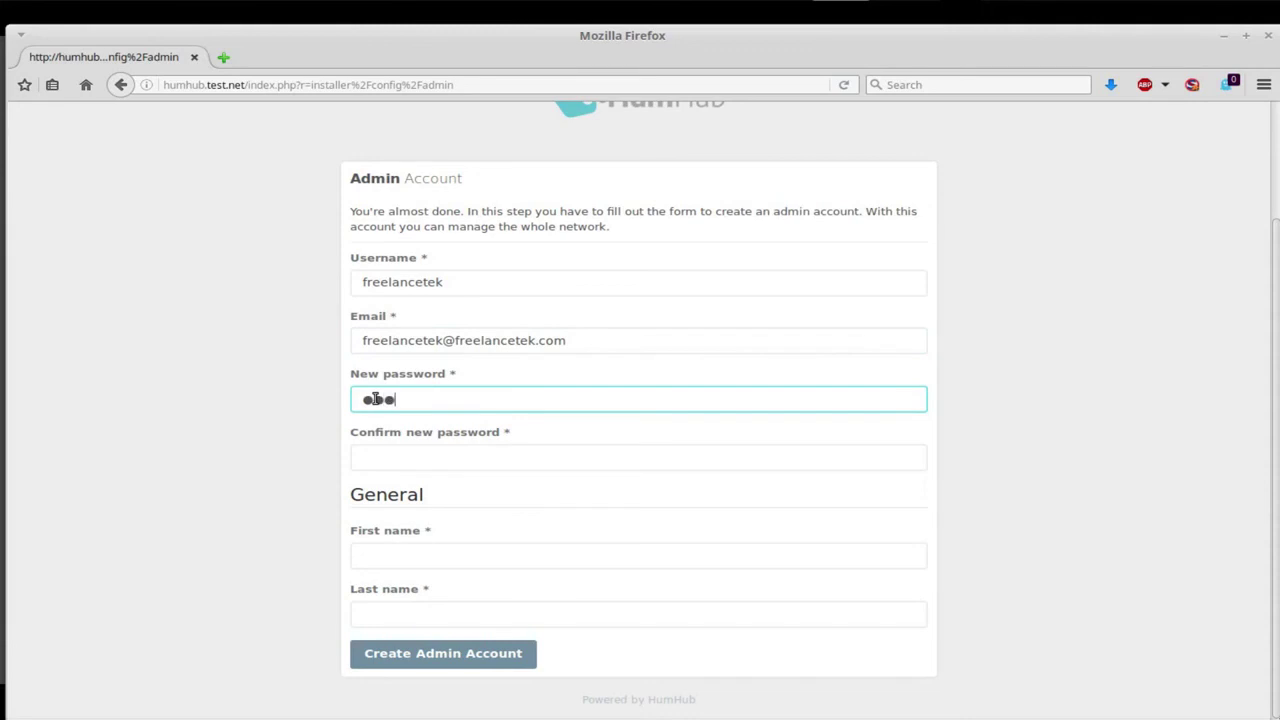
key(Tab)
text(*******)
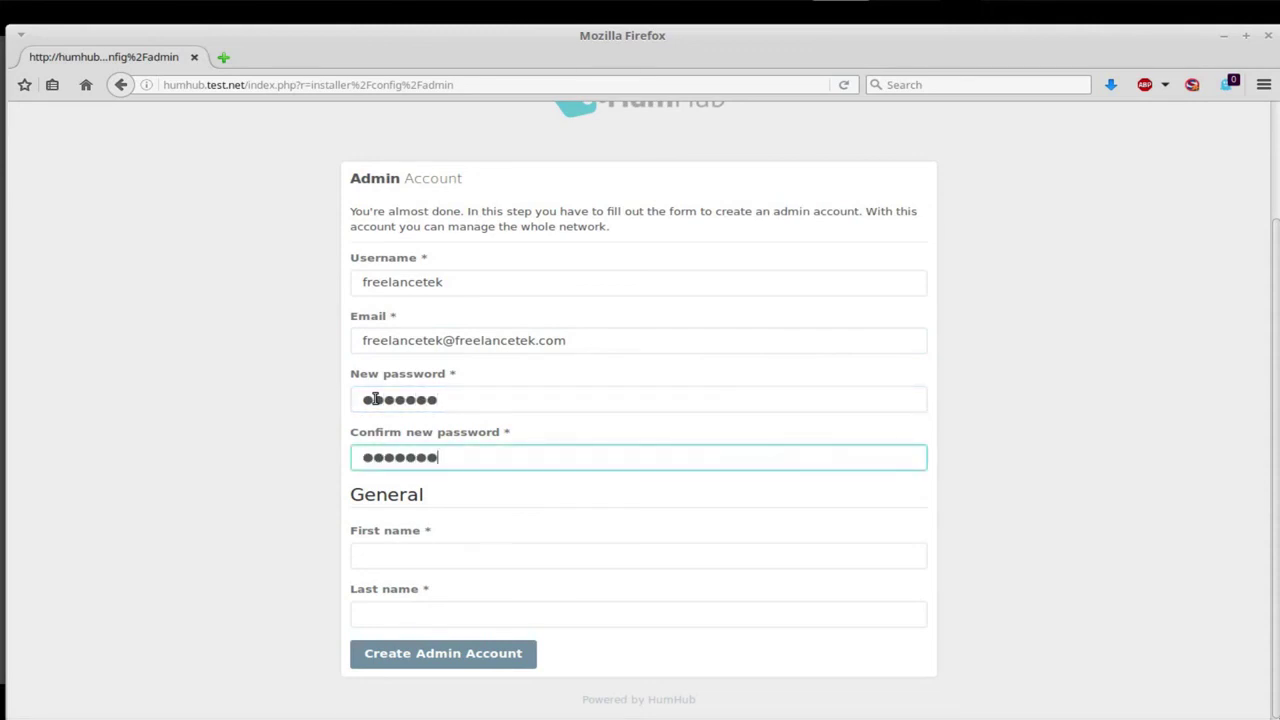
Fill in the admin's first and last name and create the admin account.
click(423, 561)
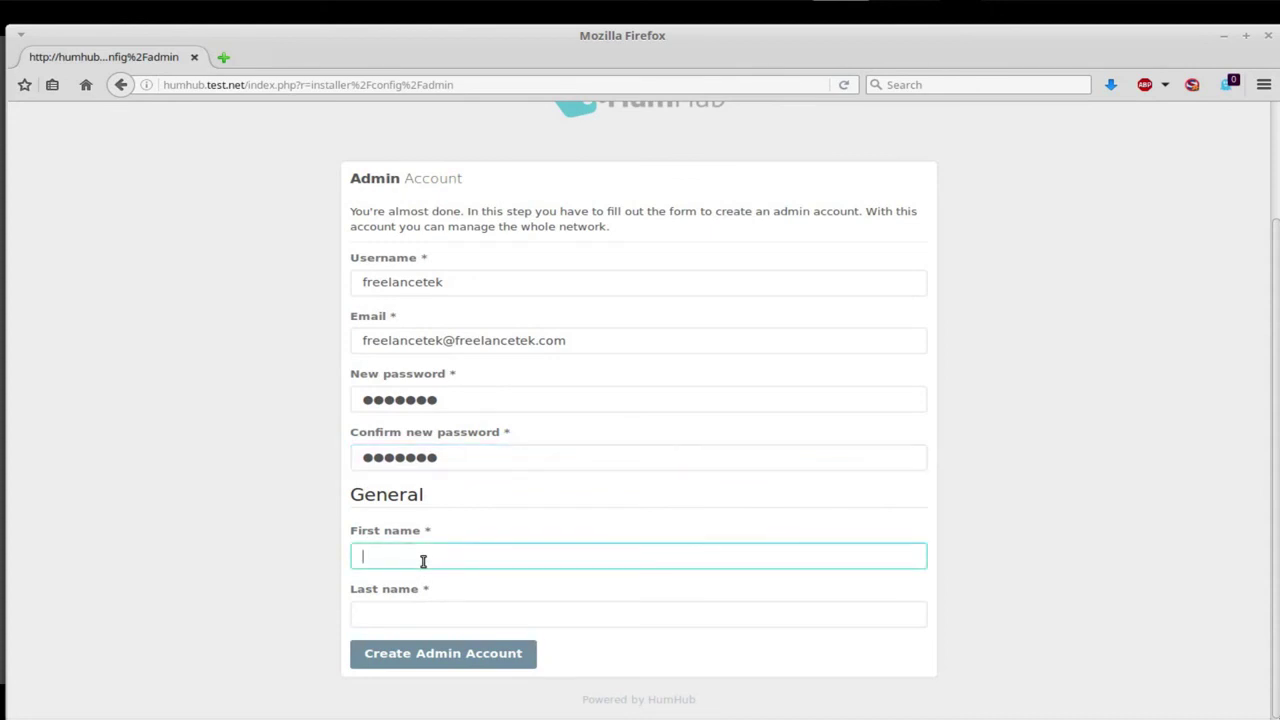
text(Freelancetek)
key(BackSpace)
key(BackSpace)
key(BackSpace)
text(TEK)
key(Tab)
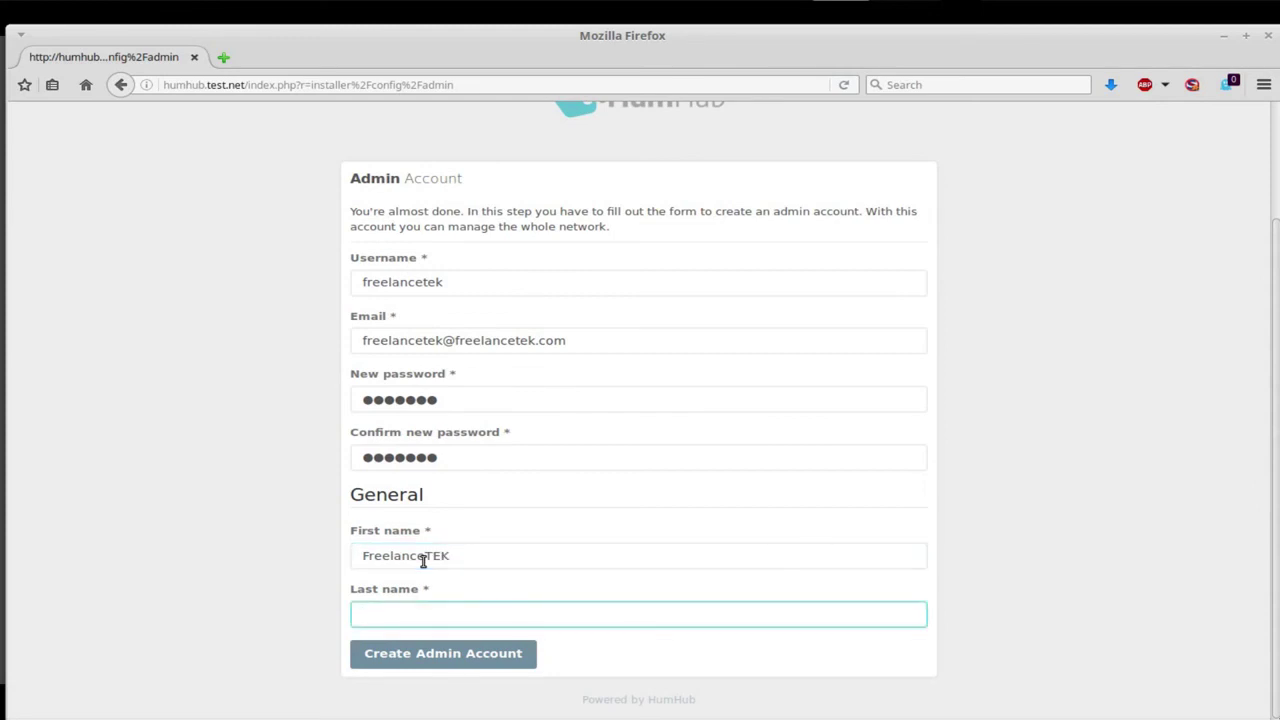
text(com)
click(457, 654)
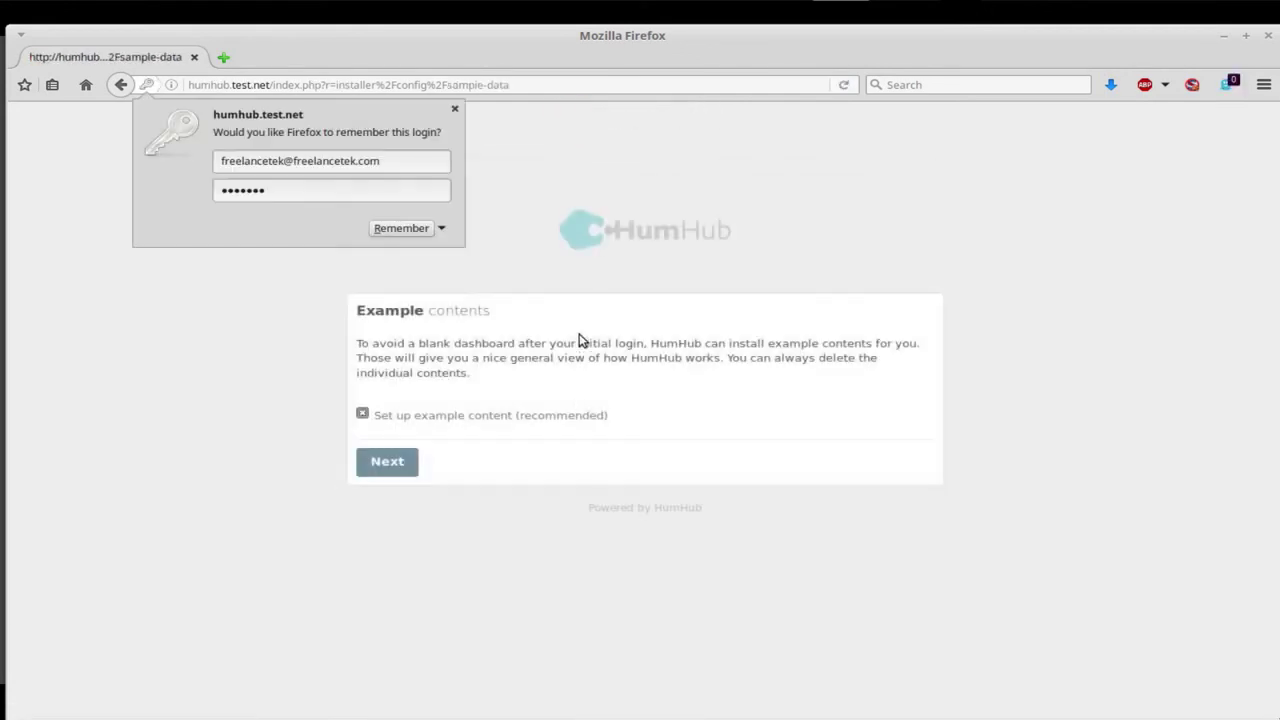
Dismiss Firefox's save-login prompt and leave 'Set up example content' enabled.
click(454, 109)
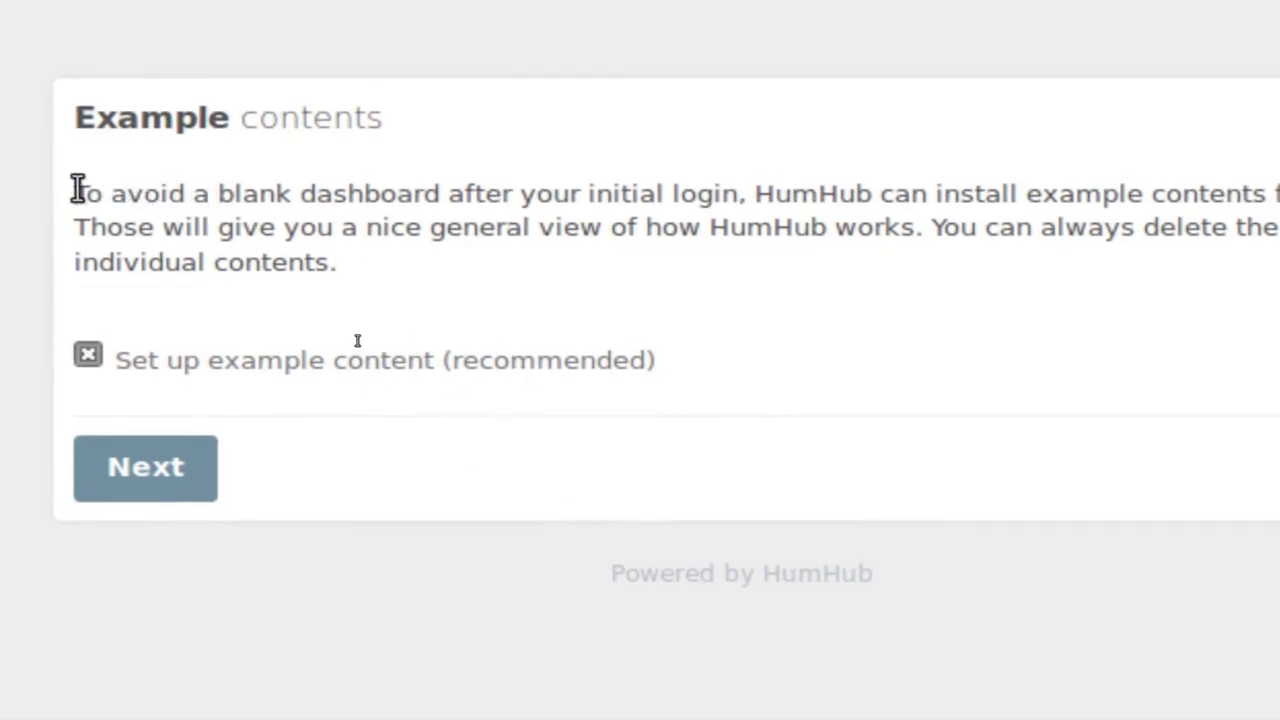
drag(74, 190, 1194, 309)
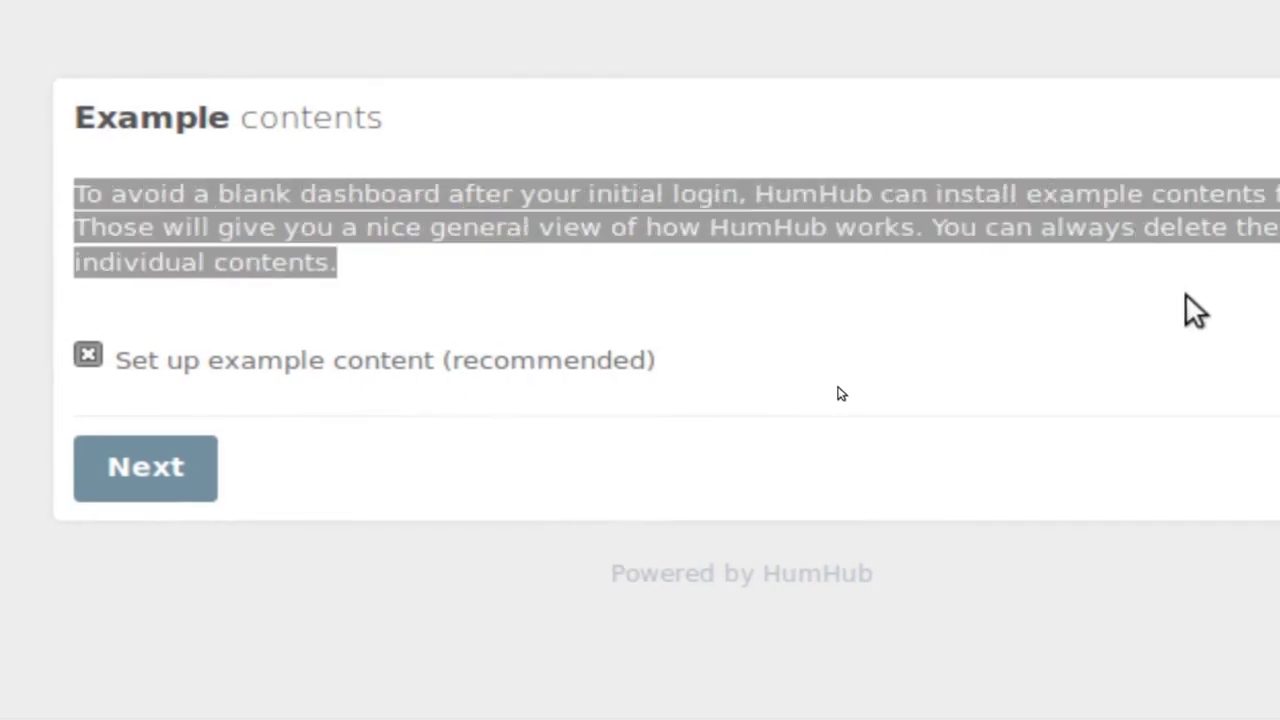
click(1070, 408)
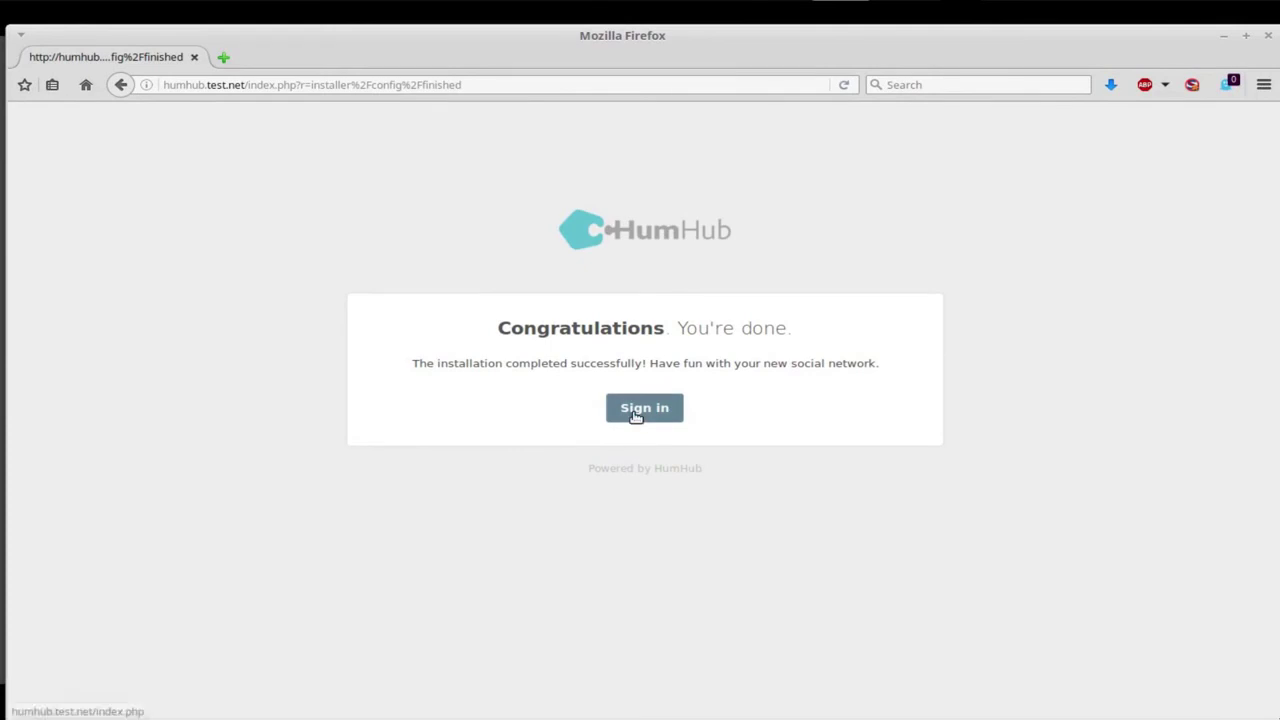
Enter FreelanceTEK, allow test.net scripts and notifications, and view the three-user member directory.
click(635, 413)
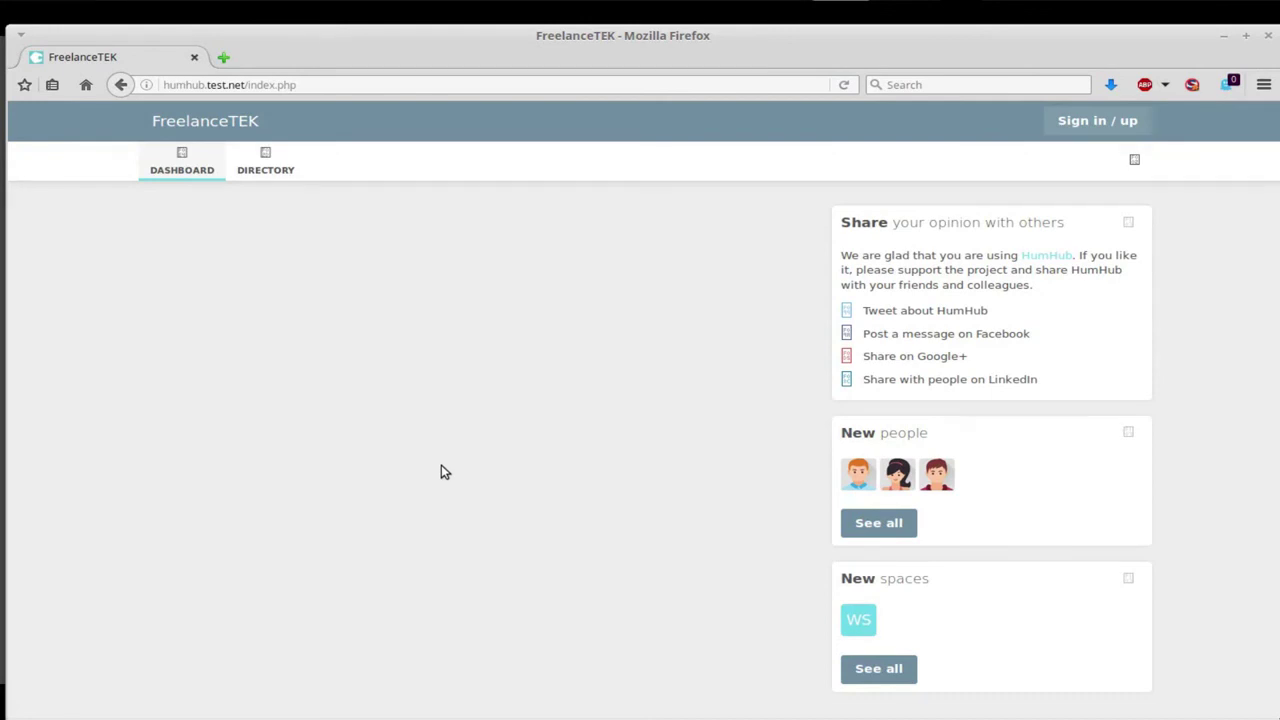
click(1191, 84)
click(1160, 131)
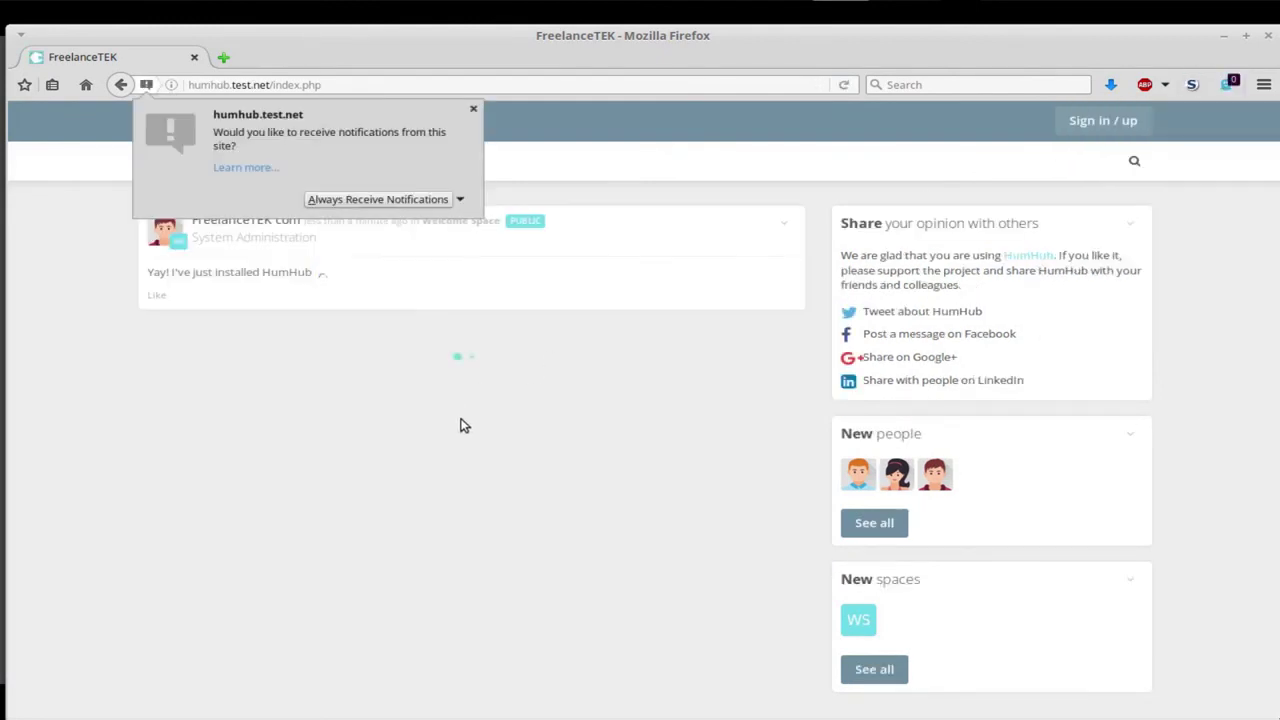
click(390, 202)
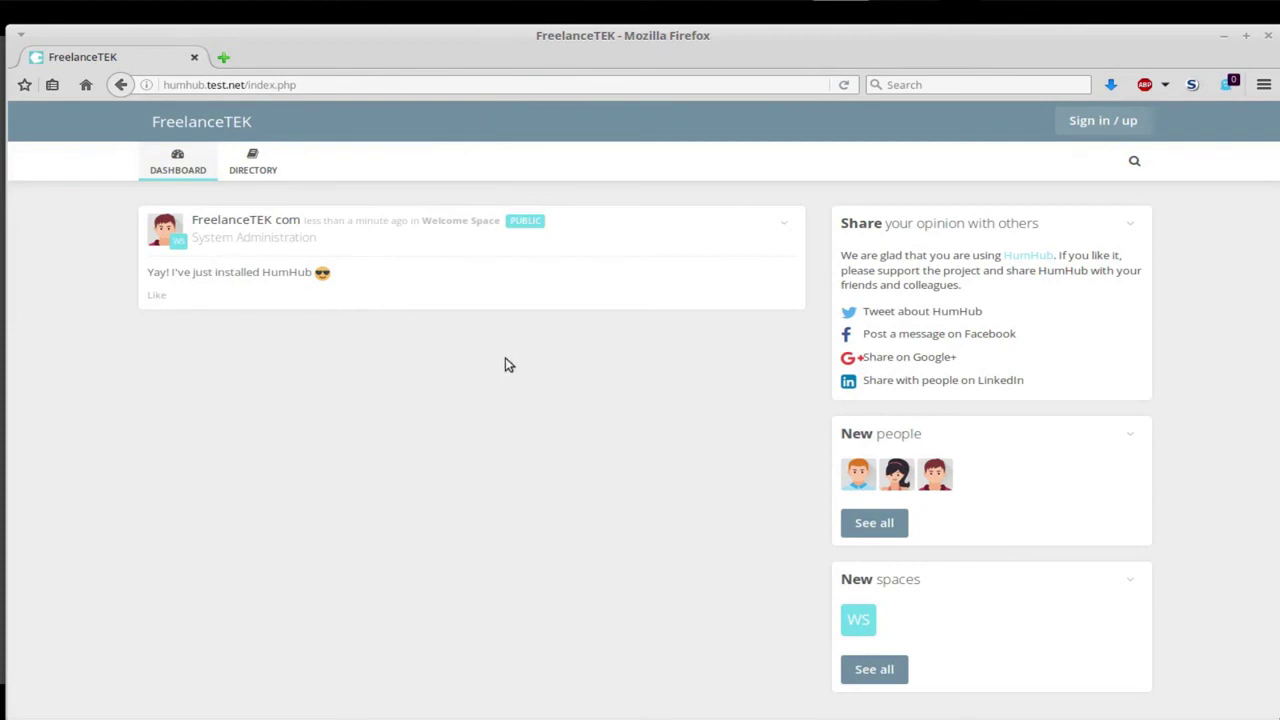
click(255, 168)
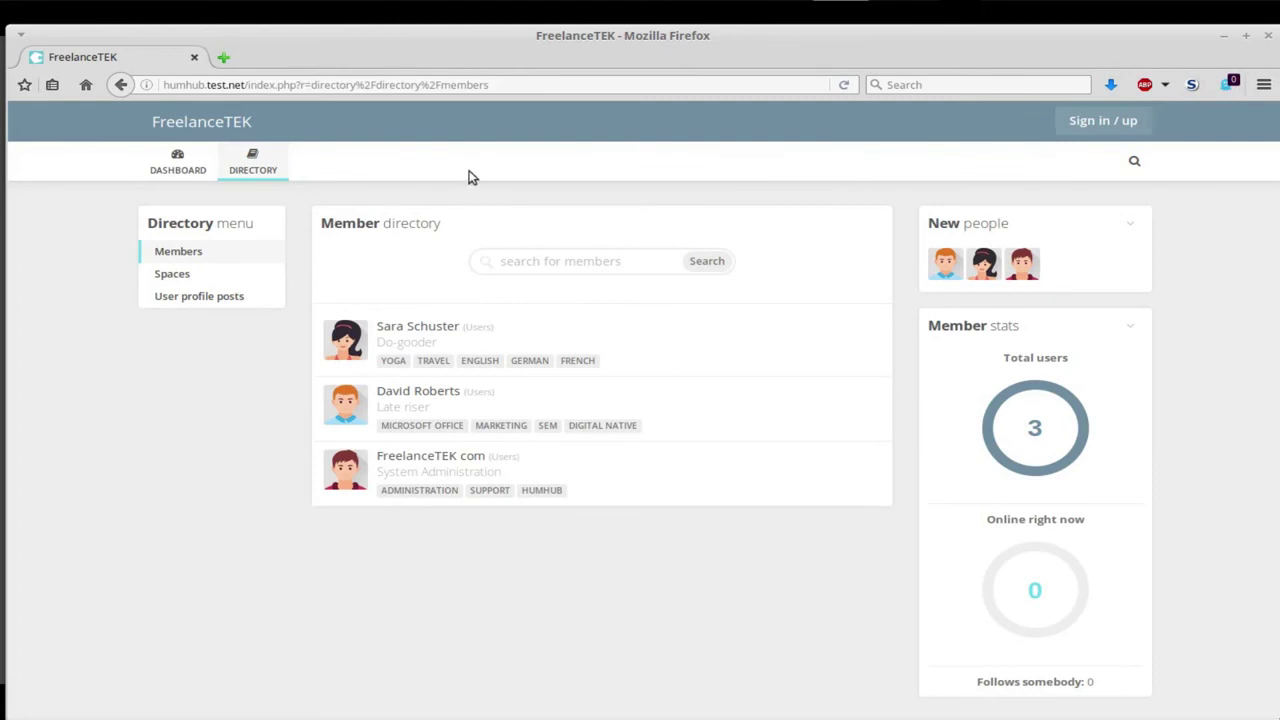
Try registering a new user without an e-mail, then dismiss the join form, back on the dashboard.
click(178, 160)
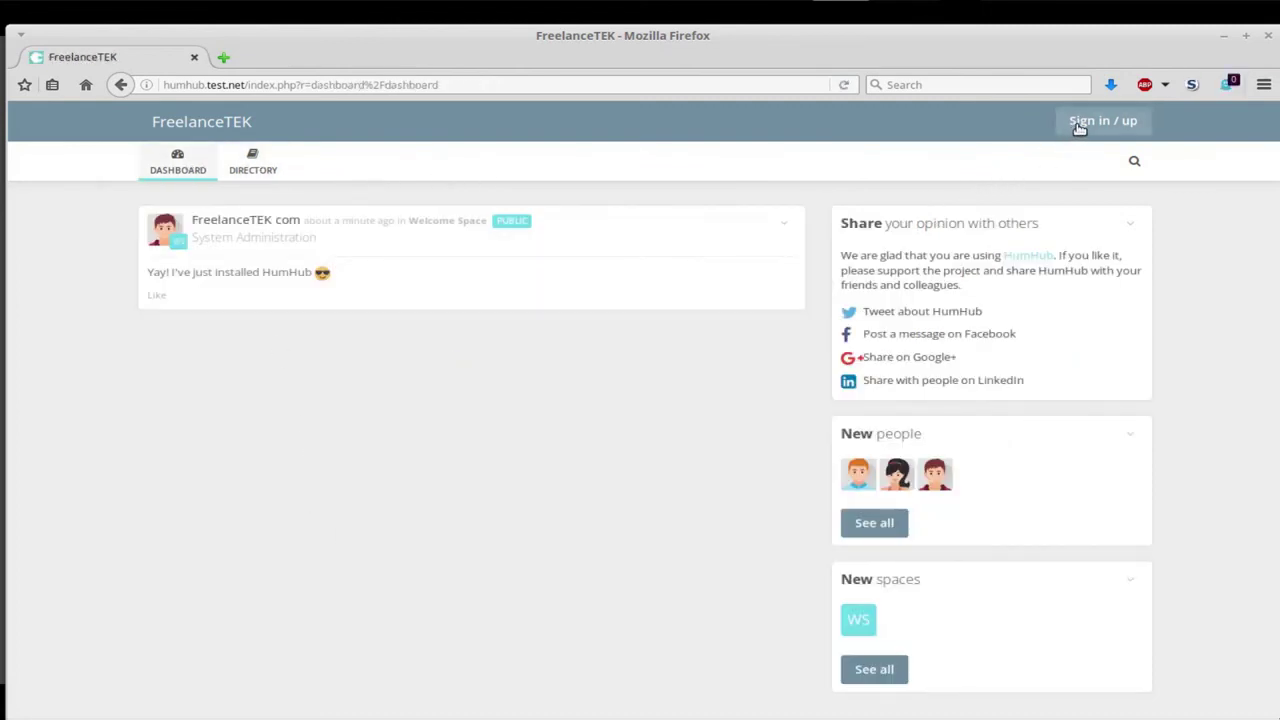
click(1080, 124)
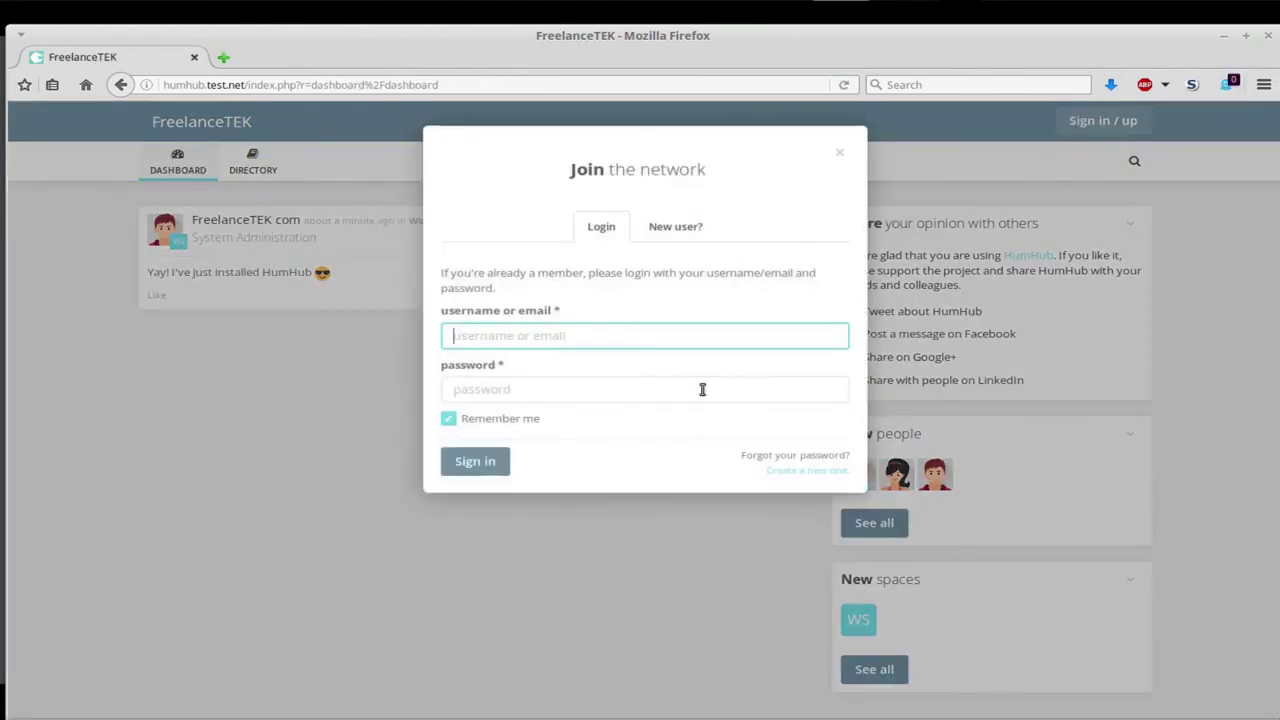
click(697, 240)
click(480, 367)
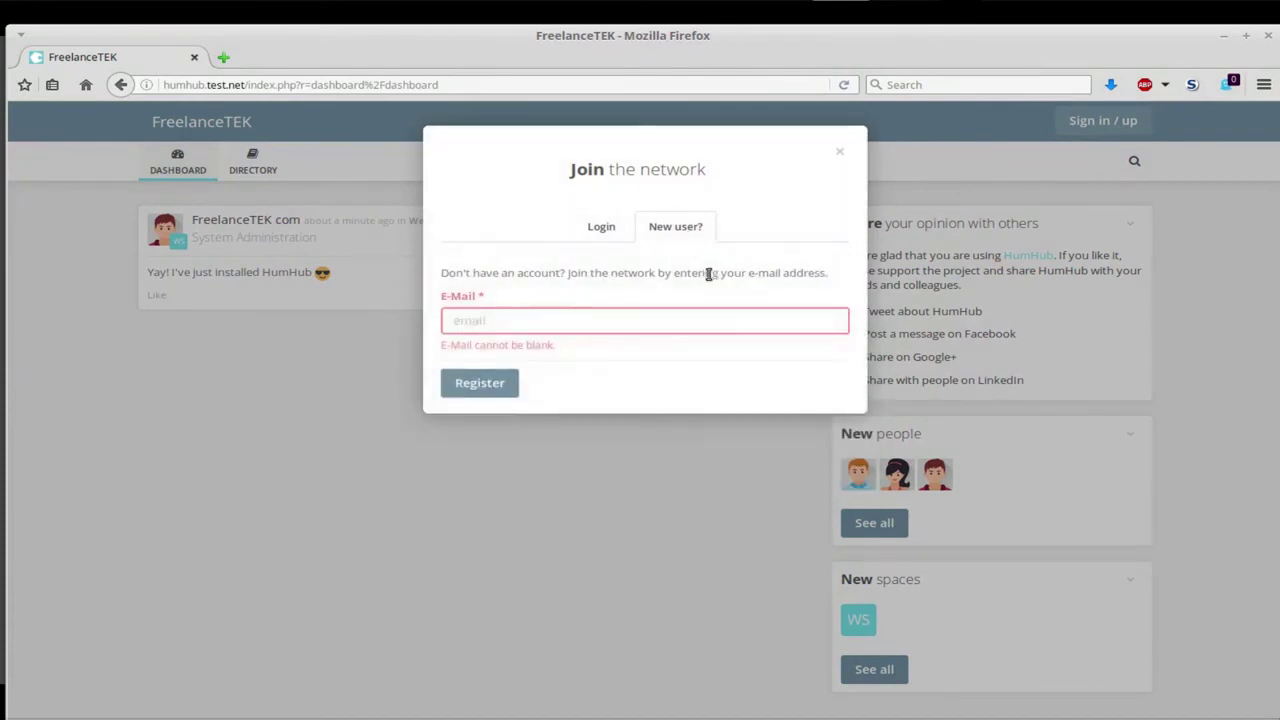
click(840, 152)
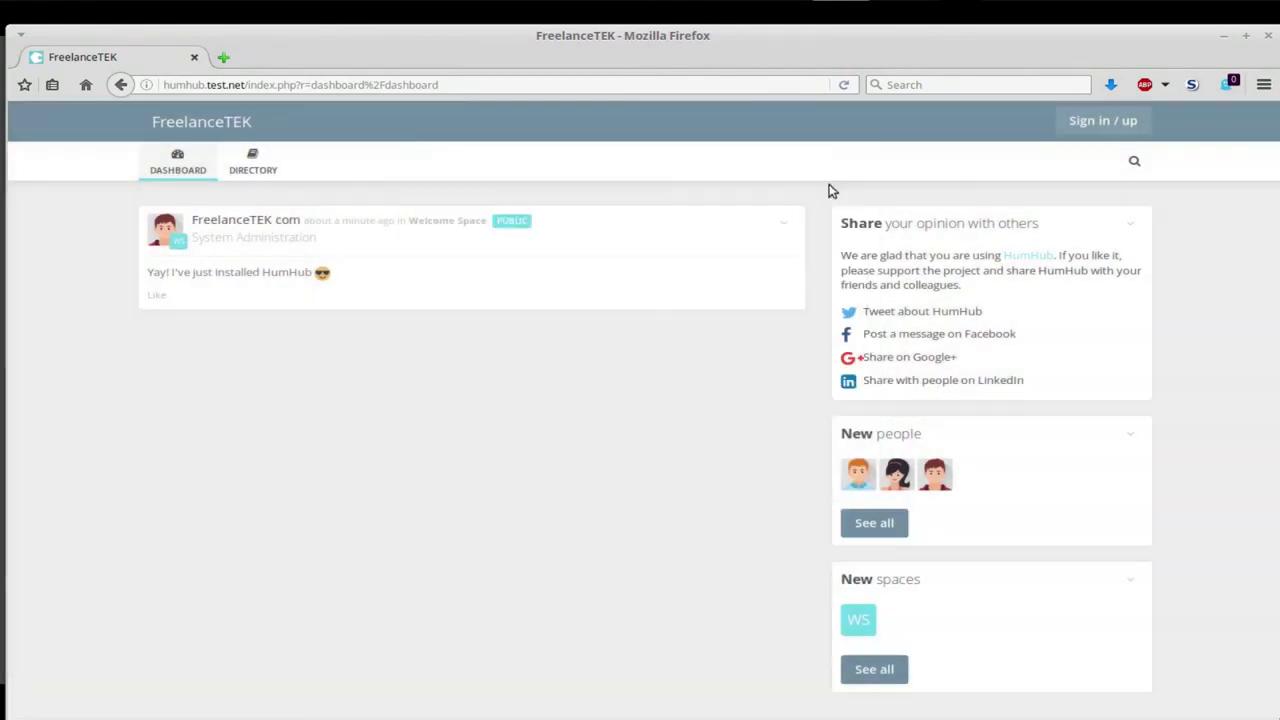